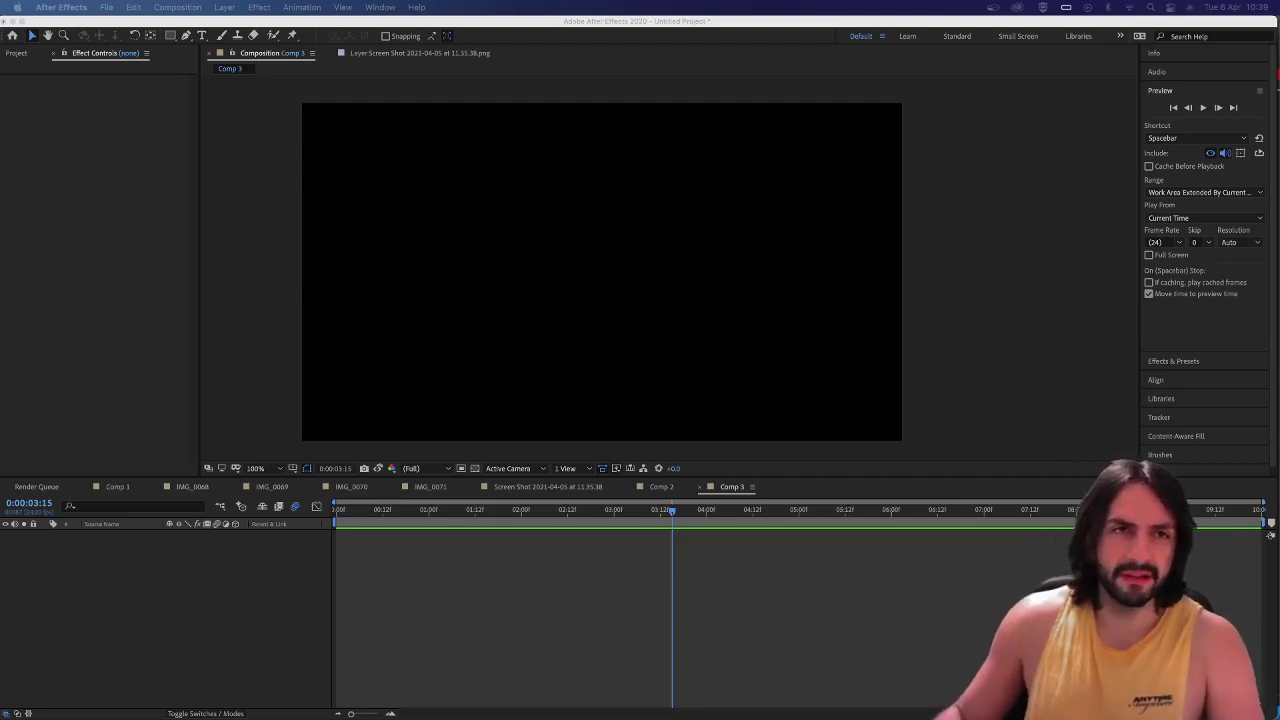
# Draw a red circle in Comp 3 with the Ellipse Tool.
pyautogui.click(171, 43)
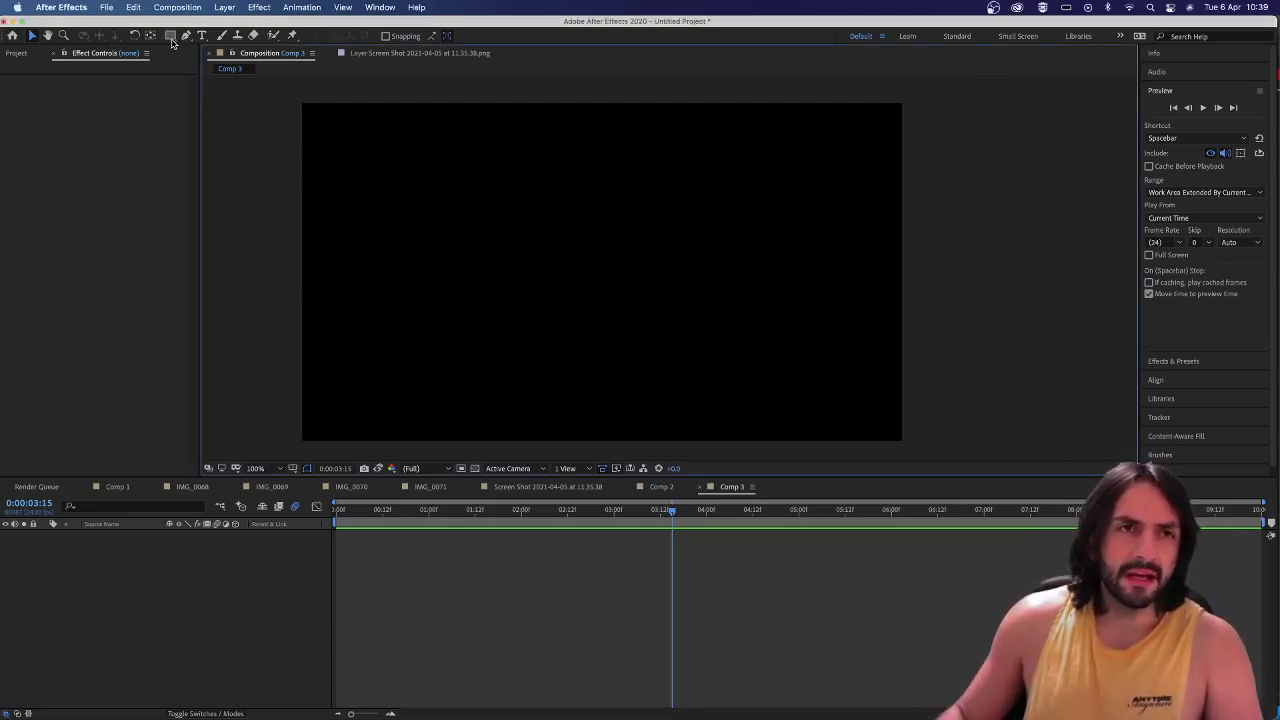
pyautogui.moveTo(173, 41); pyautogui.dragTo(235, 69)
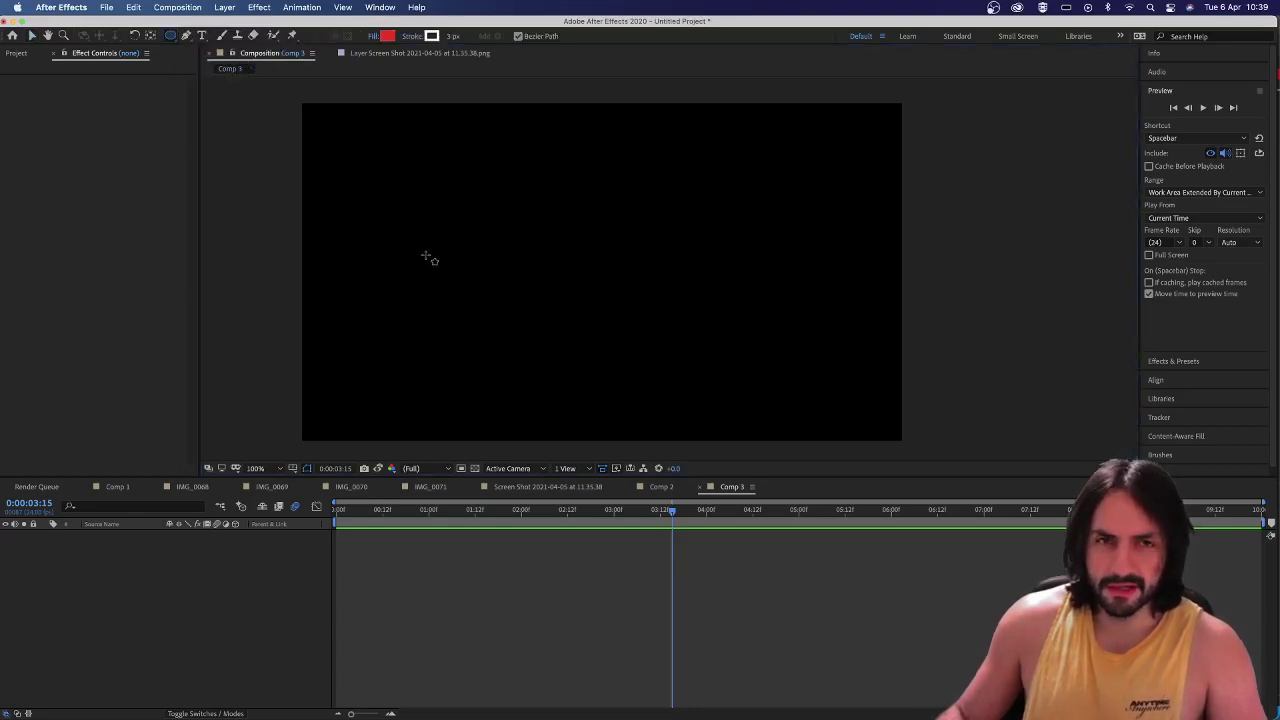
pyautogui.moveTo(426, 256)
pyautogui.mouseDown()
pyautogui.moveTo(491, 320)
pyautogui.moveTo(471, 304)
pyautogui.mouseUp()
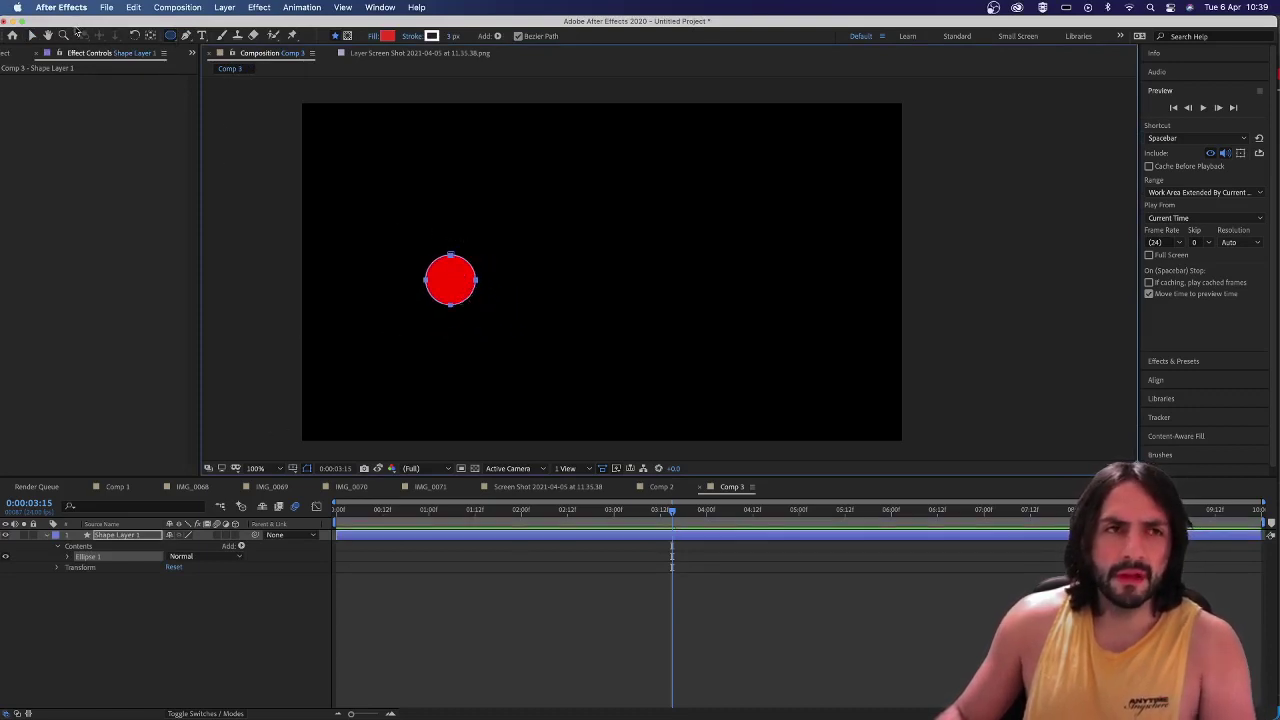
# Drag the red circle to the comp's lower-left corner, mostly off-frame.
pyautogui.press('v')
pyautogui.moveTo(452, 288); pyautogui.dragTo(414, 334)
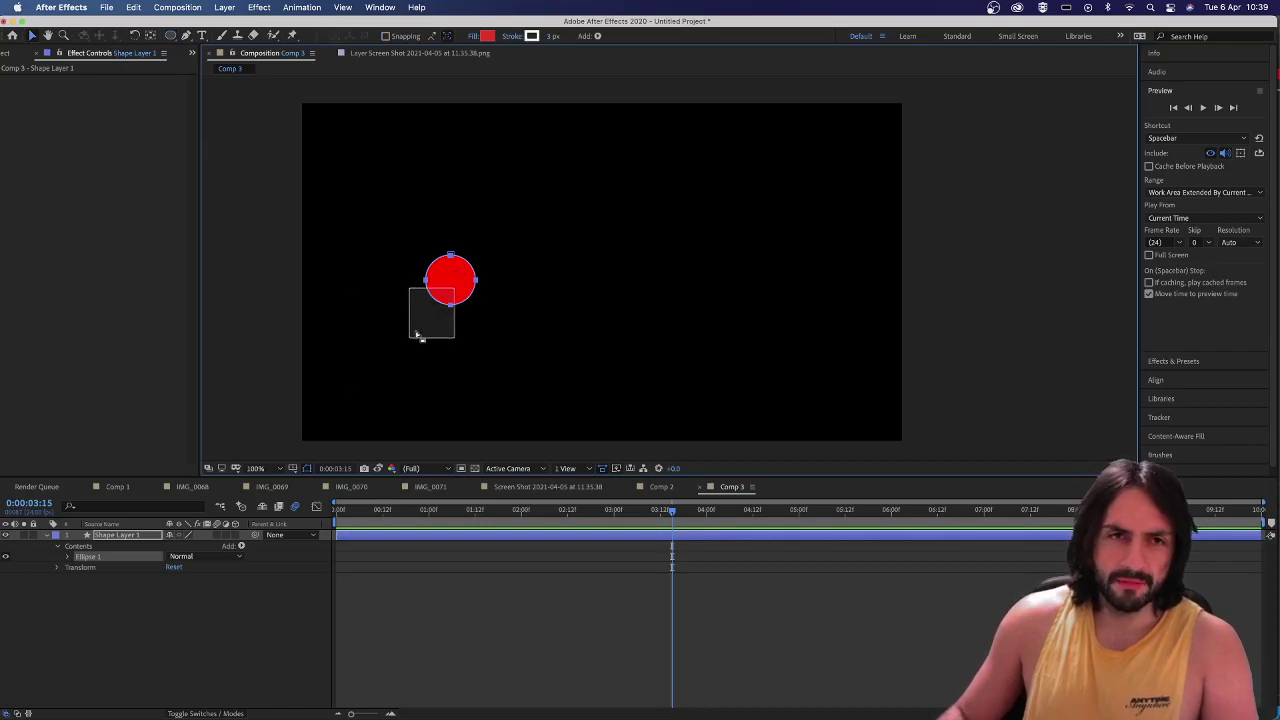
pyautogui.moveTo(456, 272); pyautogui.dragTo(416, 338)
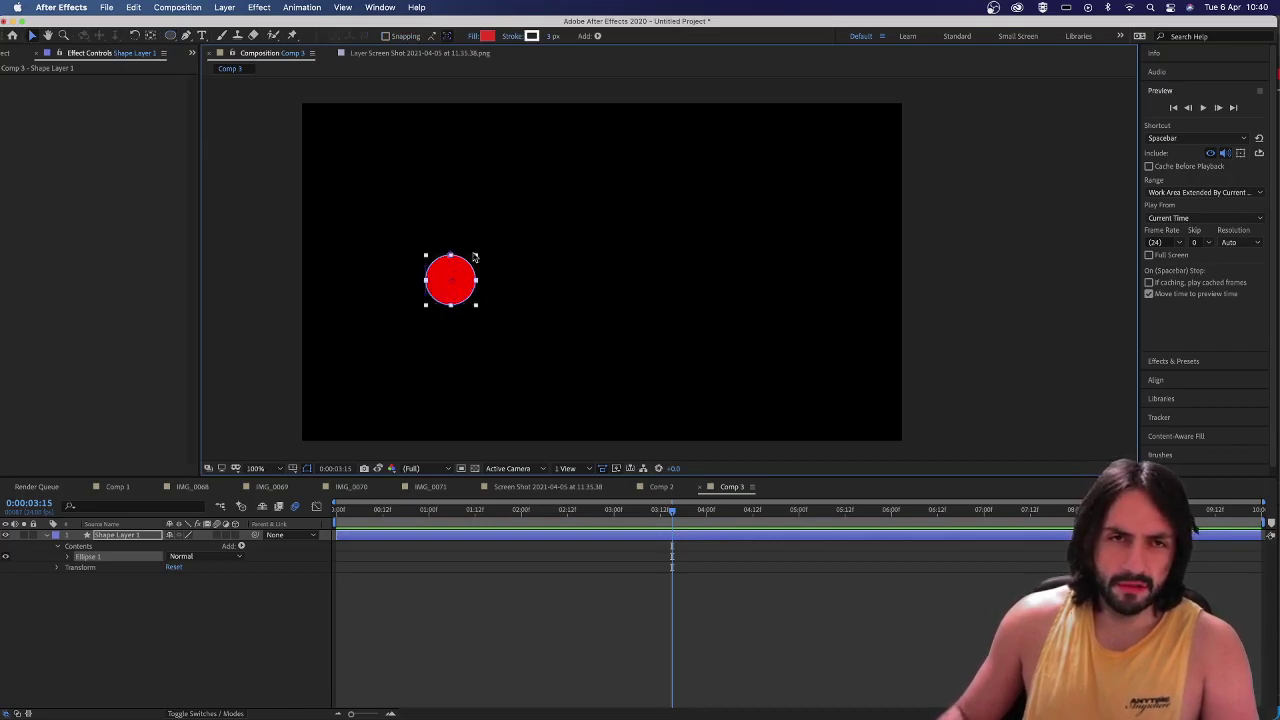
pyautogui.moveTo(450, 274); pyautogui.dragTo(301, 431)
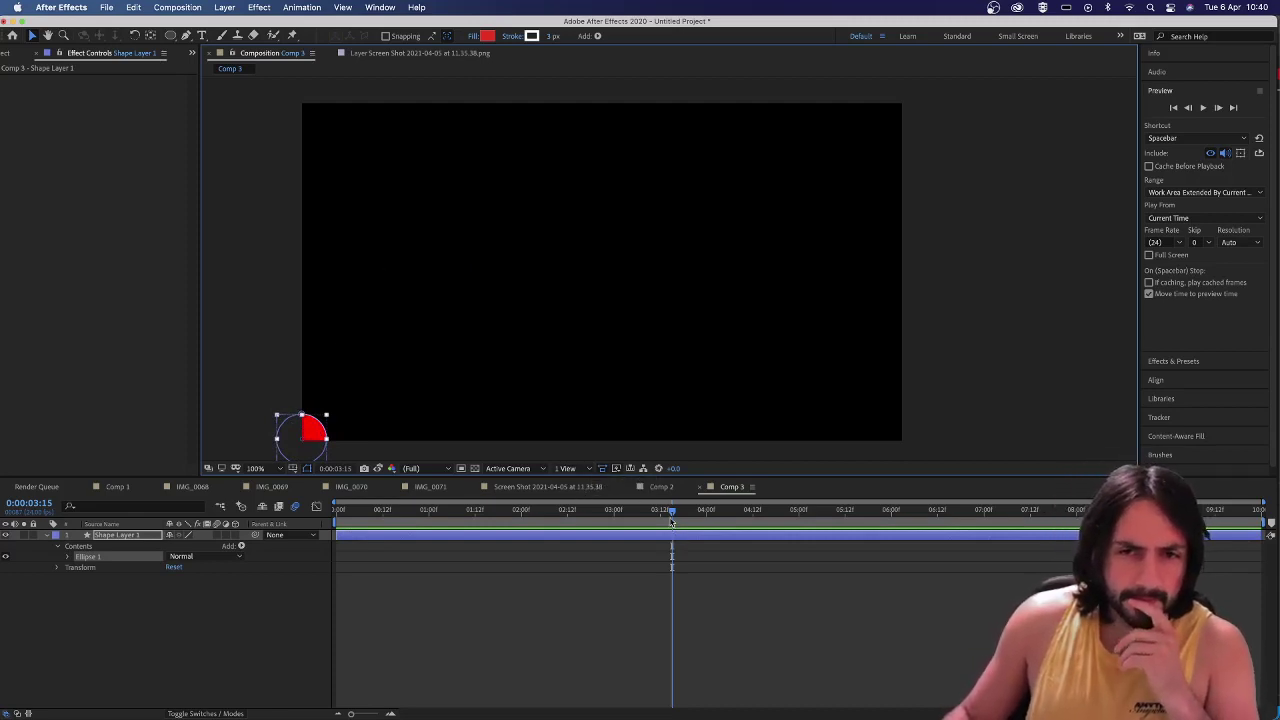
# At 0:00, start keyframing the circle's Position at the lower-left corner.
pyautogui.moveTo(672, 521)
pyautogui.mouseDown()
pyautogui.moveTo(631, 549)
pyautogui.moveTo(660, 570)
pyautogui.mouseUp()
pyautogui.moveTo(660, 516); pyautogui.dragTo(336, 514)
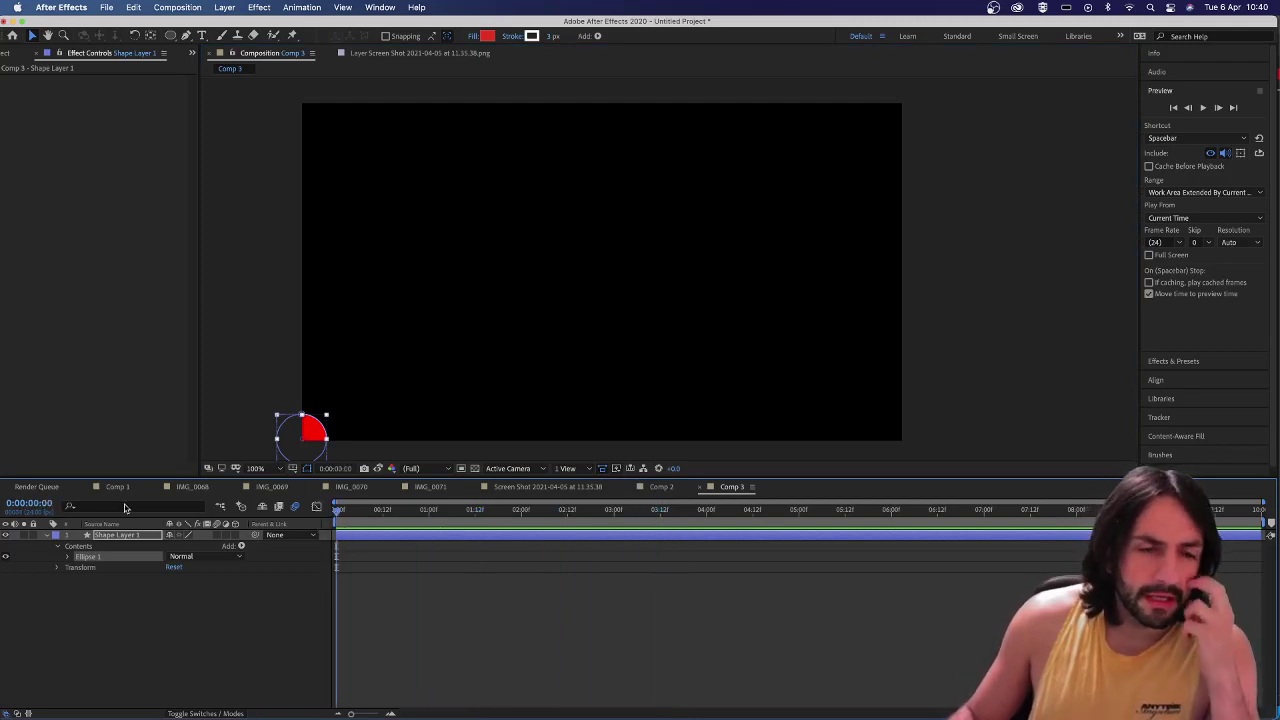
pyautogui.click(59, 568)
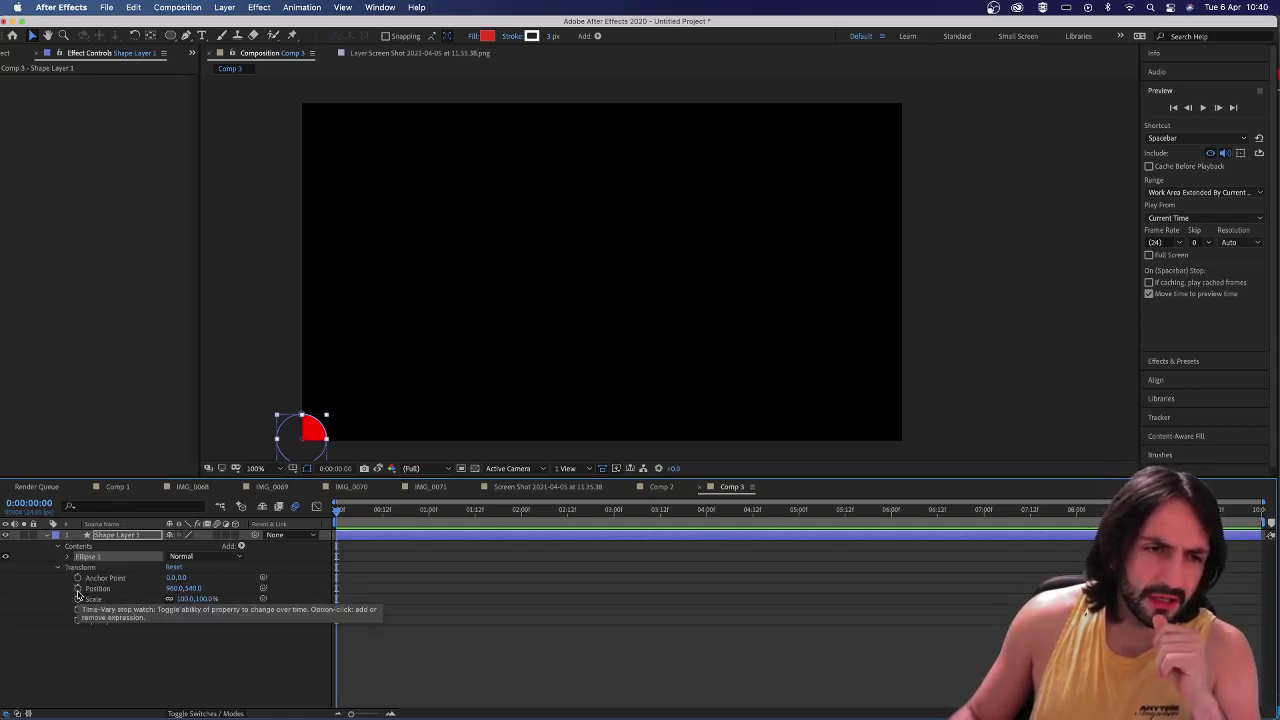
pyautogui.click(78, 591)
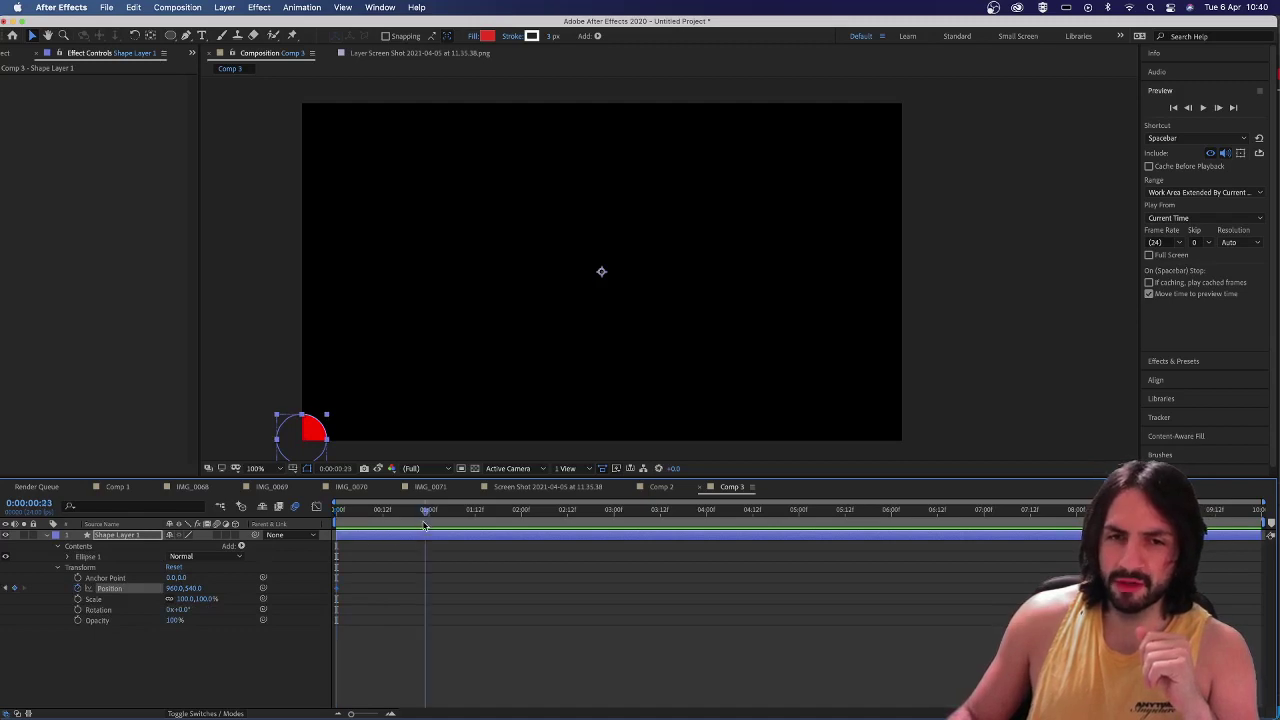
# Add Position keyframes: top edge at about 5 s, then the lower-right corner.
pyautogui.moveTo(424, 526); pyautogui.dragTo(794, 532)
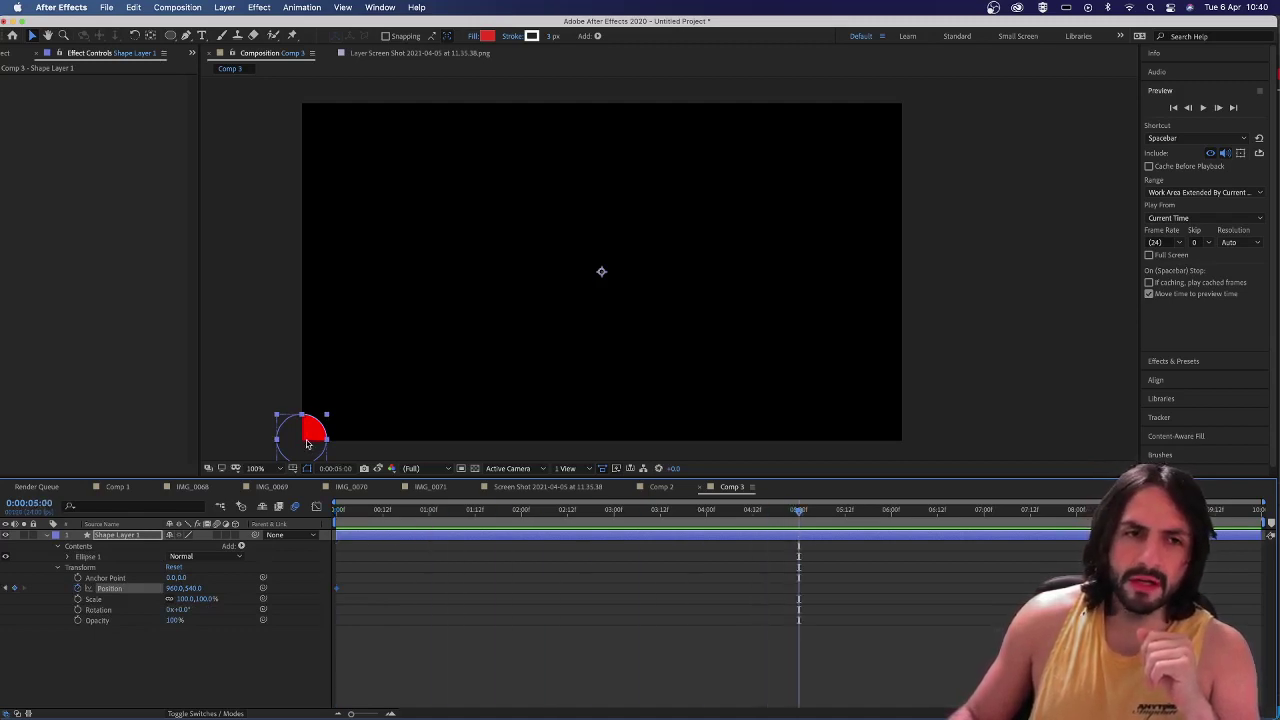
pyautogui.moveTo(307, 440)
pyautogui.mouseDown()
pyautogui.moveTo(626, 105)
pyautogui.moveTo(609, 108)
pyautogui.mouseUp()
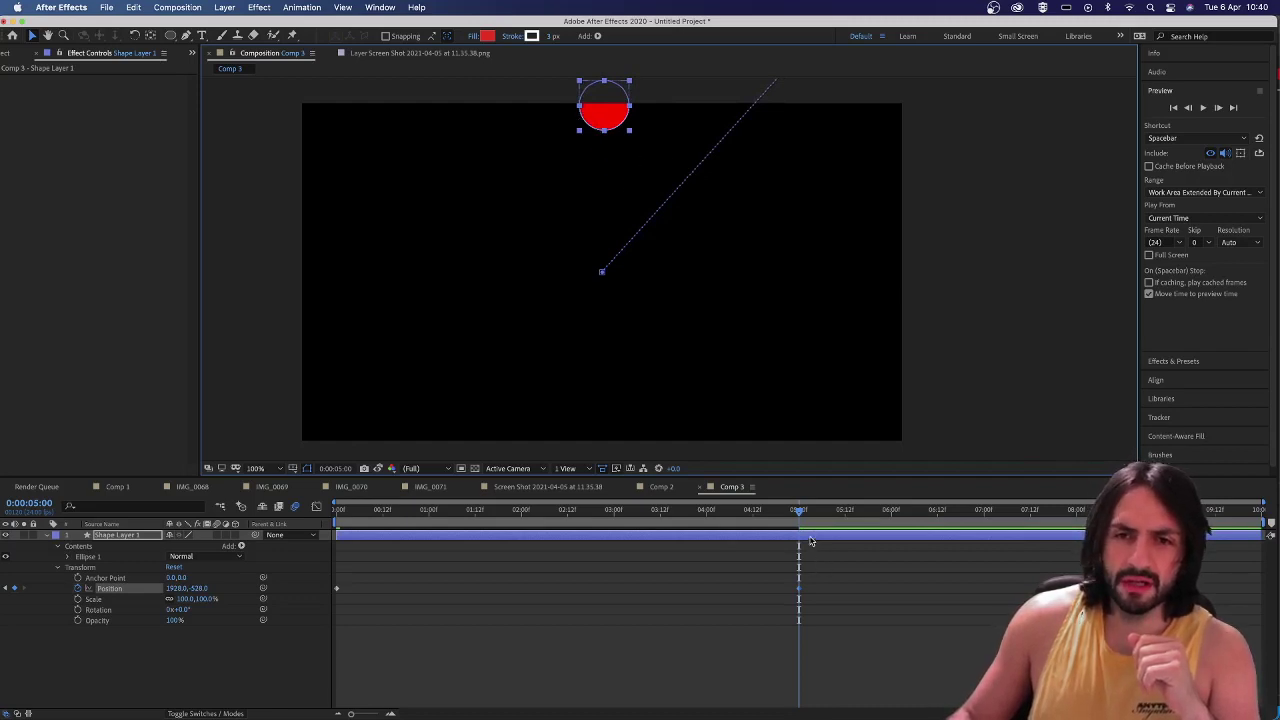
pyautogui.press('space')
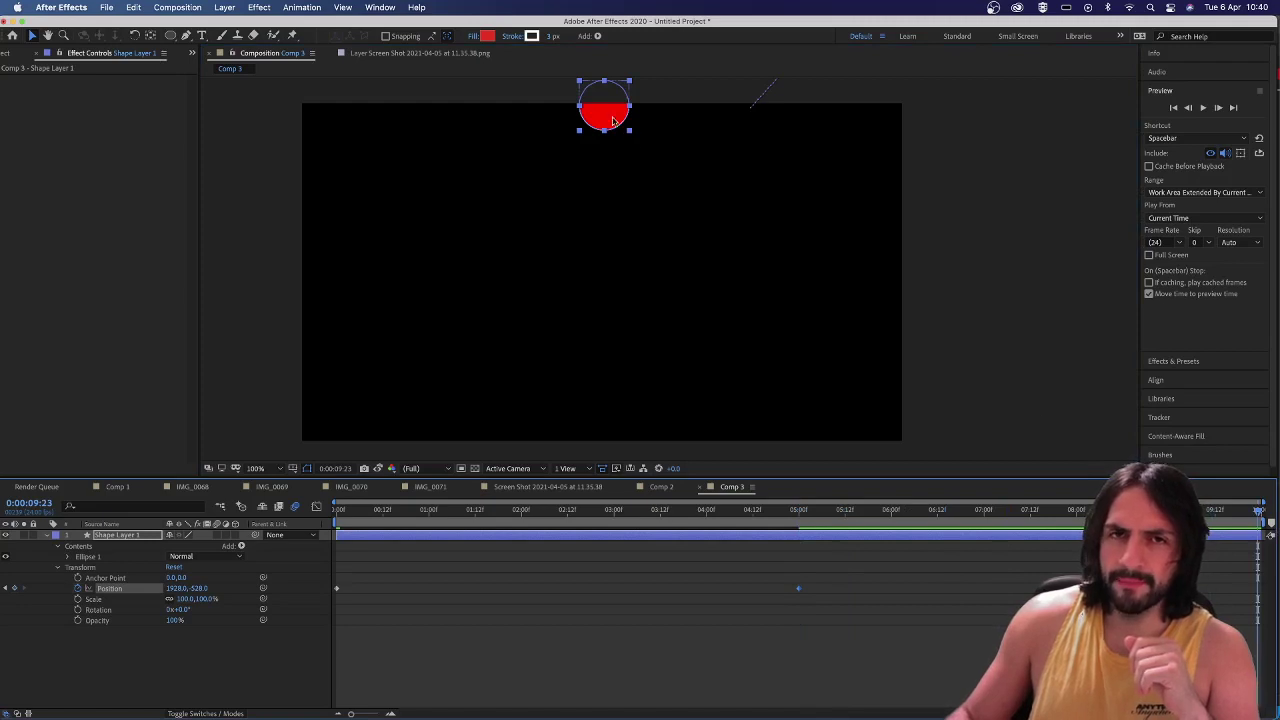
pyautogui.moveTo(613, 121); pyautogui.dragTo(910, 452)
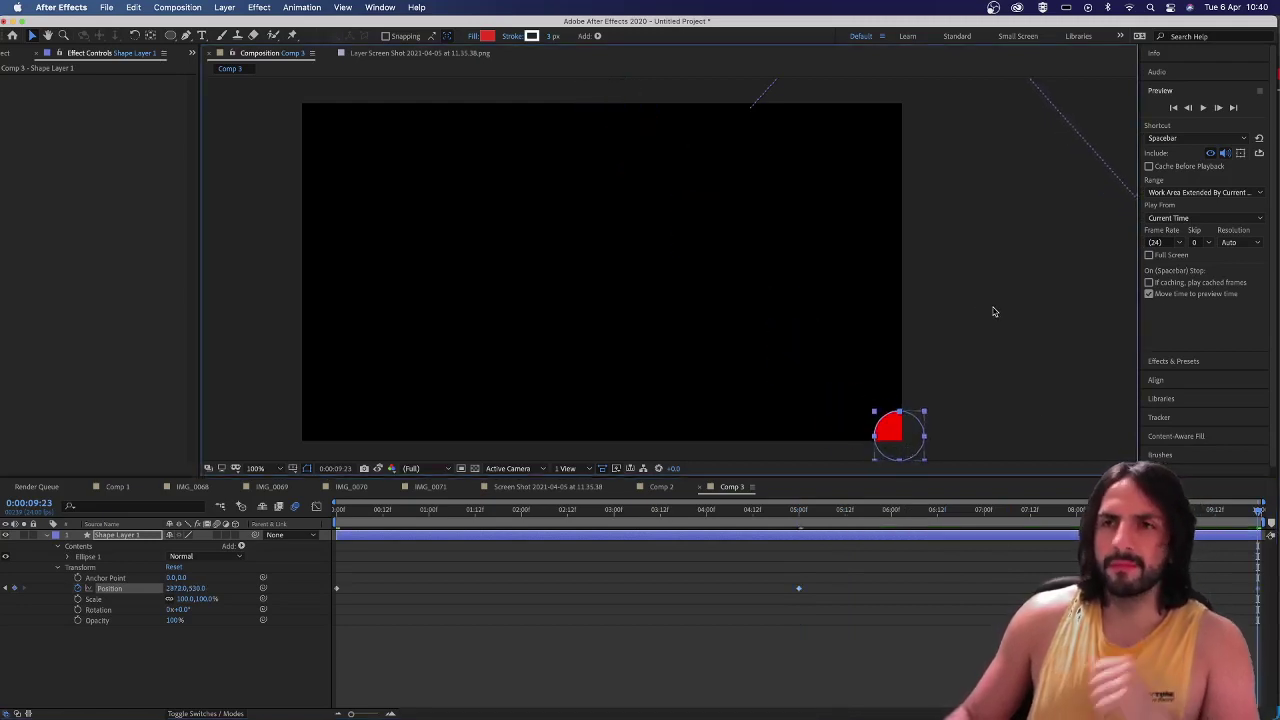
# Preview the animation, delete Shape Layer 1, and switch to AnimatedProperties.jsx in VS Code.
pyautogui.click(1203, 108)
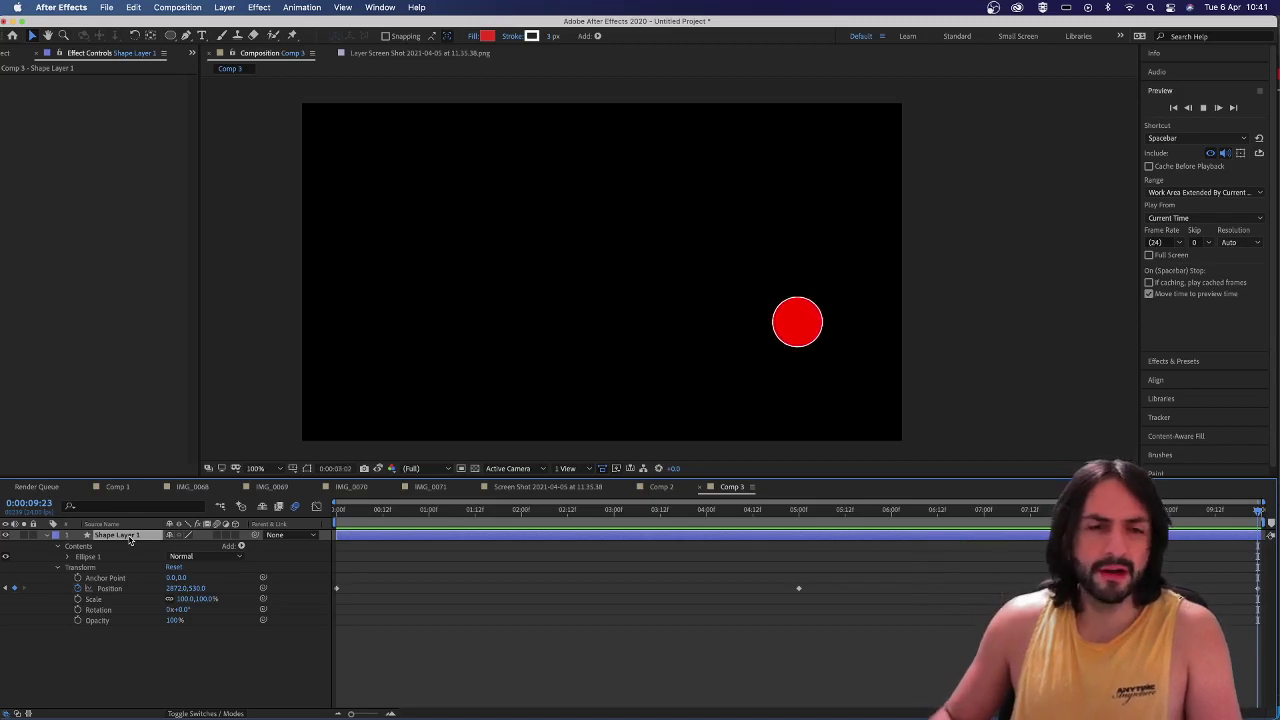
pyautogui.press('Delete')
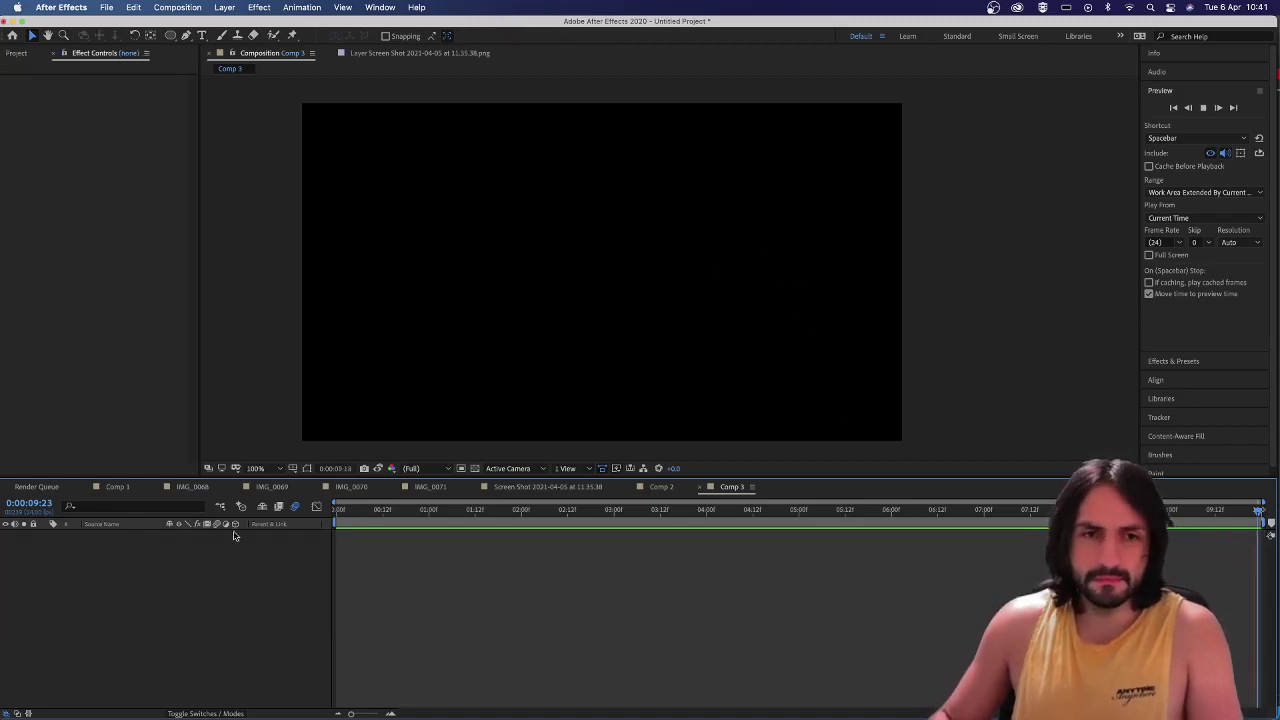
pyautogui.click(1204, 109)
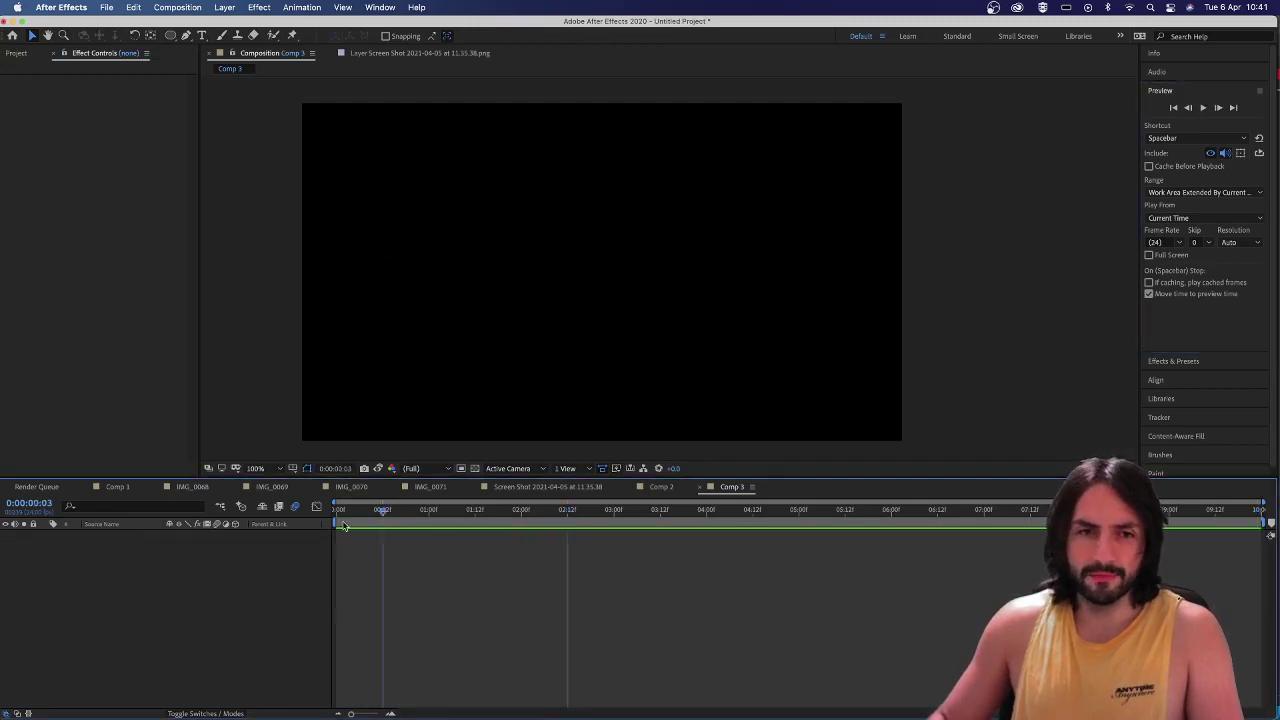
pyautogui.press('Home')
pyautogui.press('super+Tab')
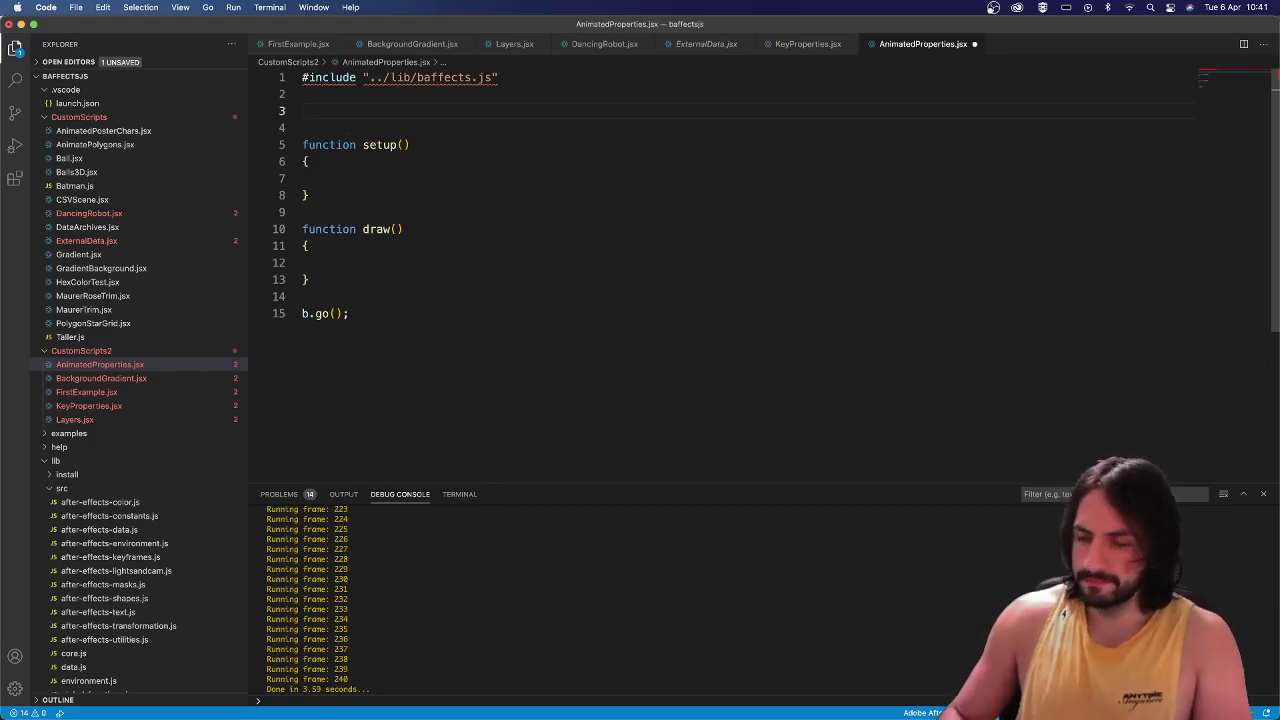
# In setup(), write var ball = b.ellipse(0, b.height, 100, 100); then return to After Effects.
pyautogui.press('Delete')
pyautogui.write('var ball = b')
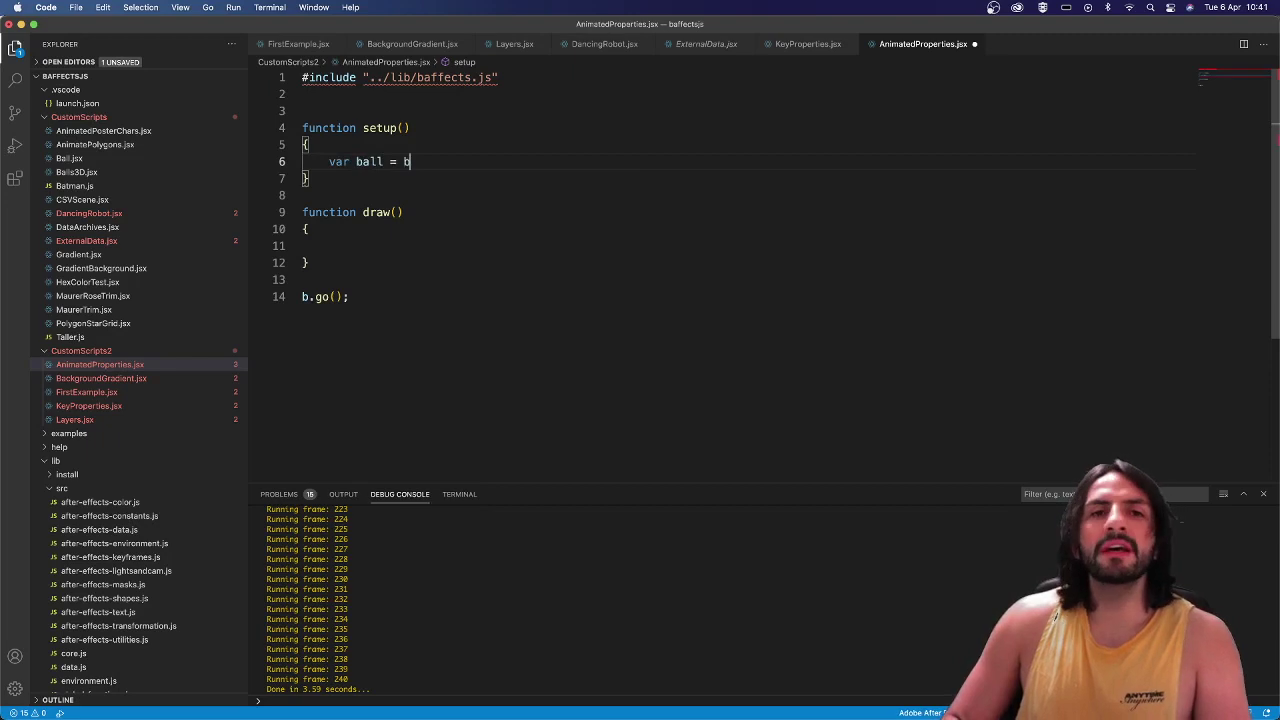
pyautogui.write('.ellip')
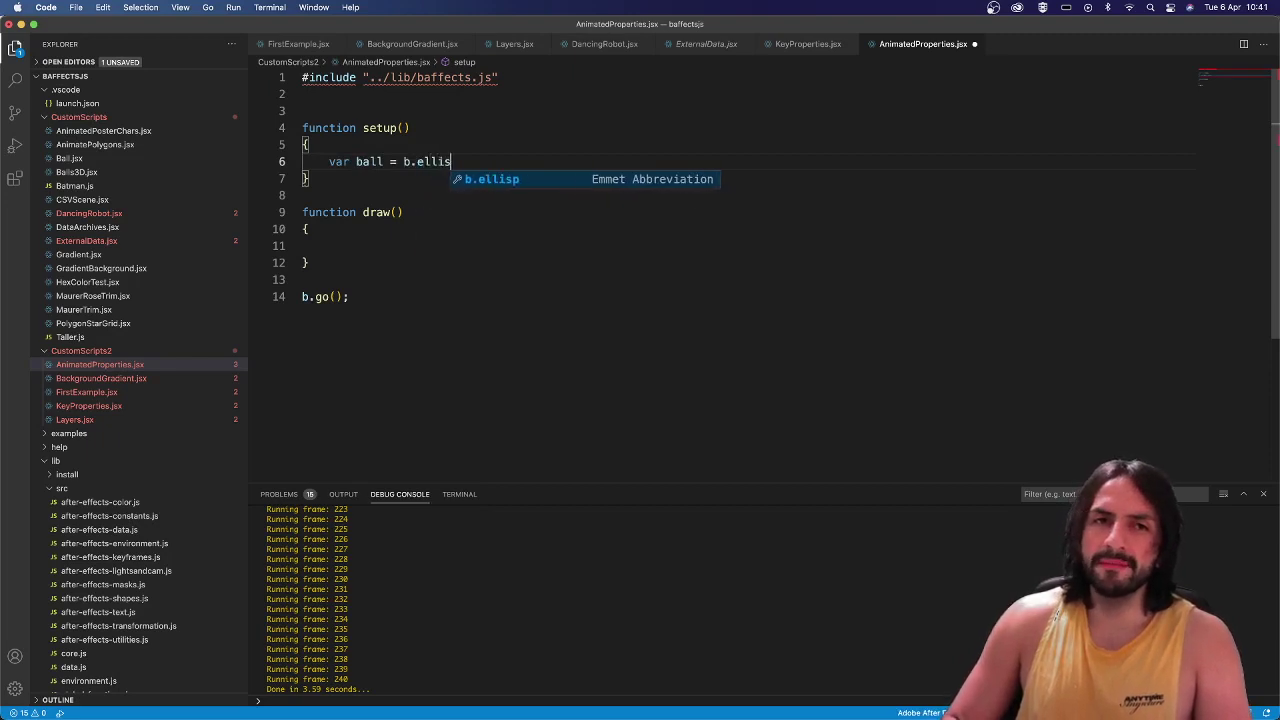
pyautogui.write('se(')
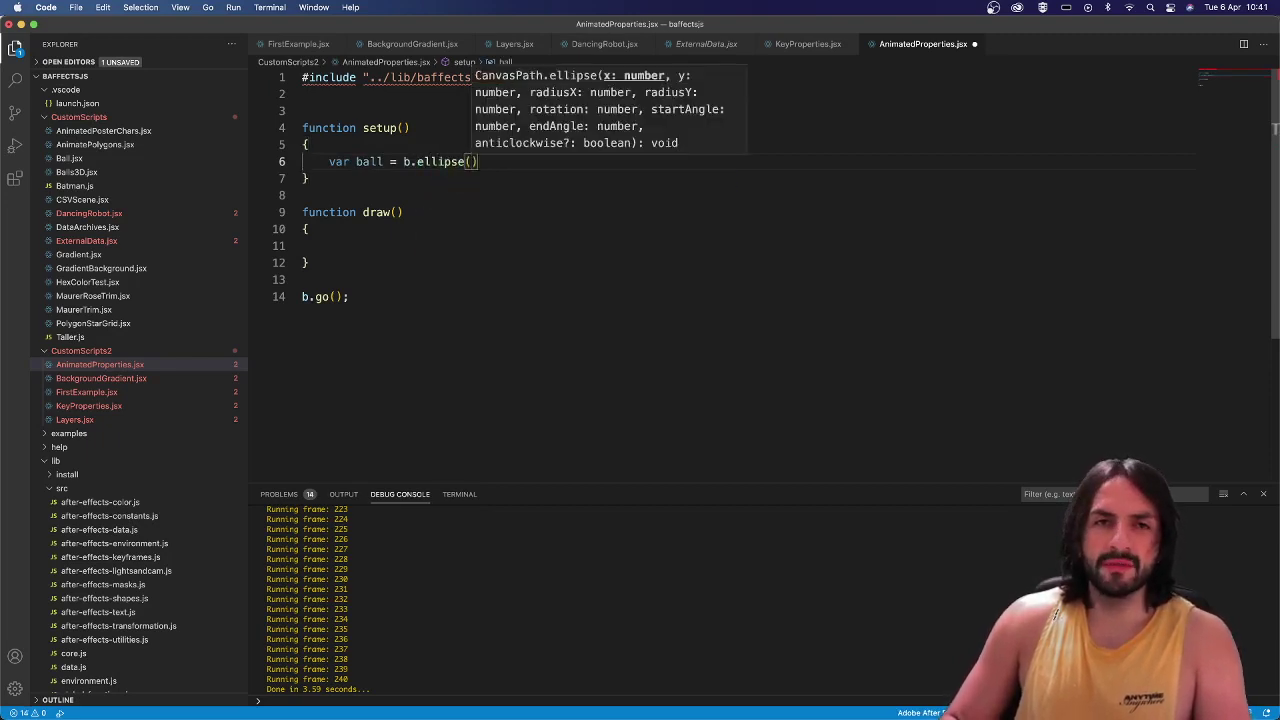
pyautogui.write('0, ')
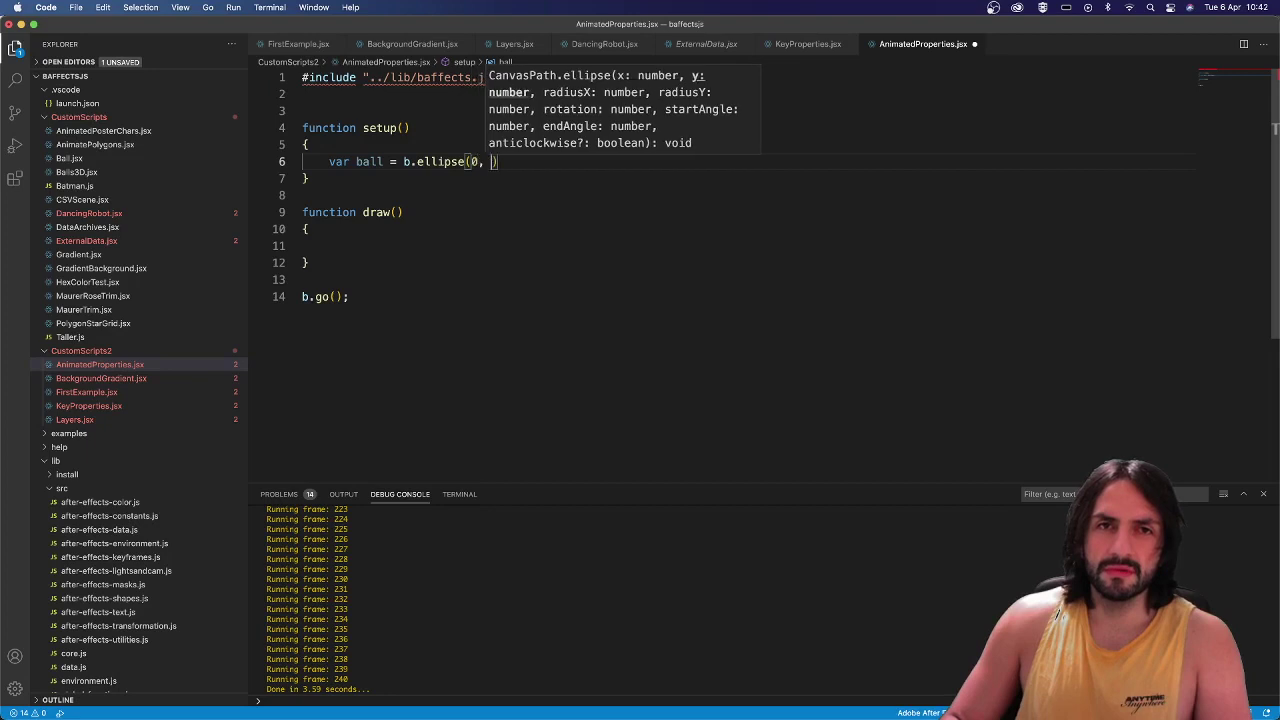
pyautogui.write('heigh')
pyautogui.press('BackSpace')
pyautogui.press('BackSpace')
pyautogui.press('BackSpace')
pyautogui.press('BackSpace')
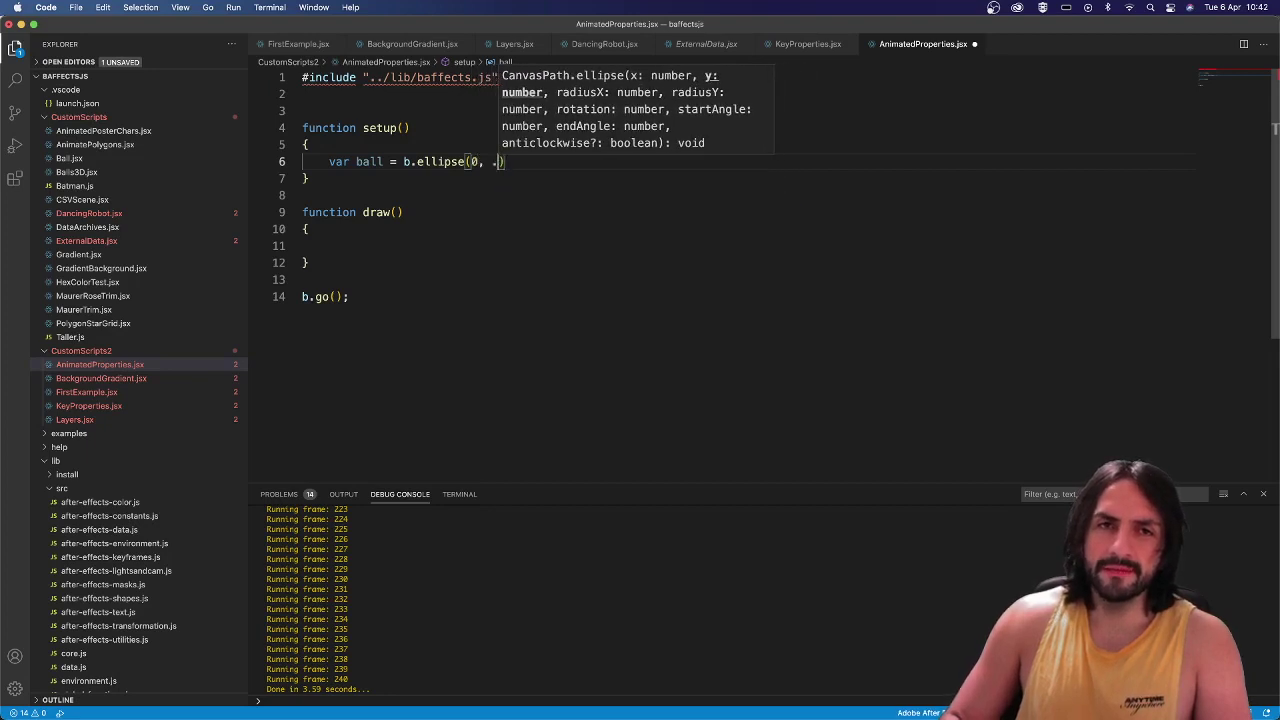
pyautogui.write('b.height')
pyautogui.press('BackSpace')
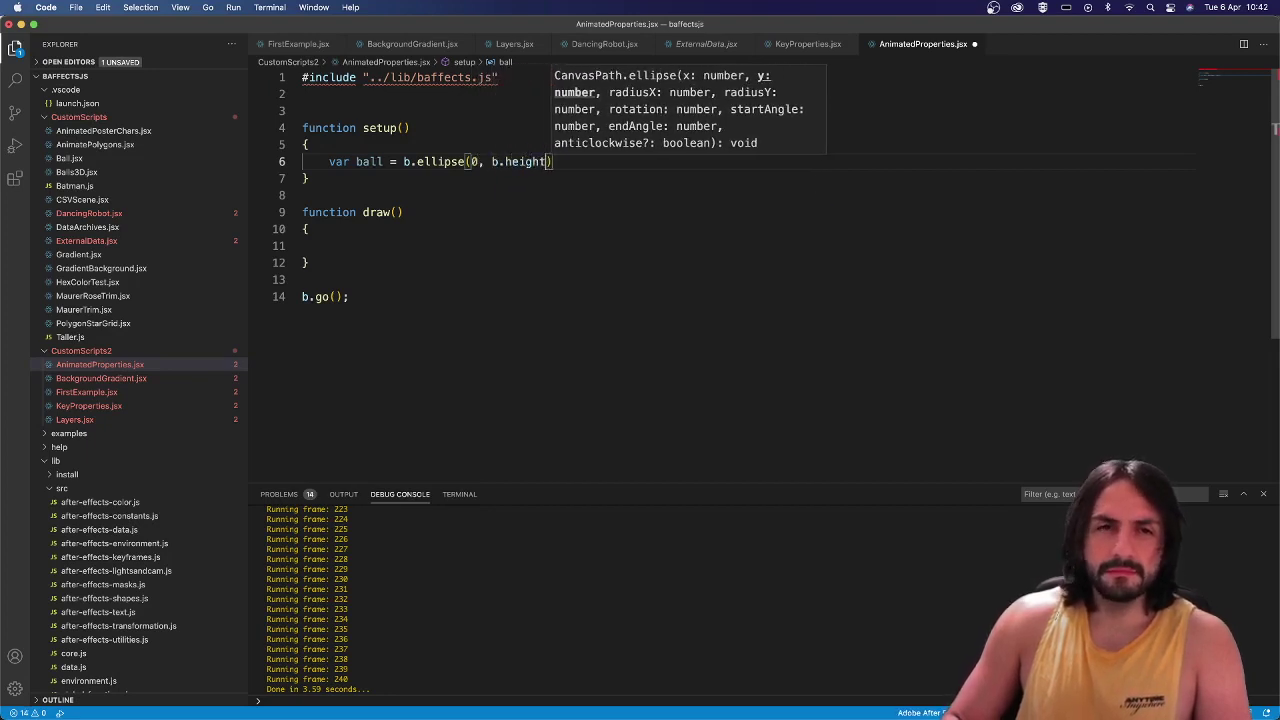
pyautogui.write(', 100, 100)')
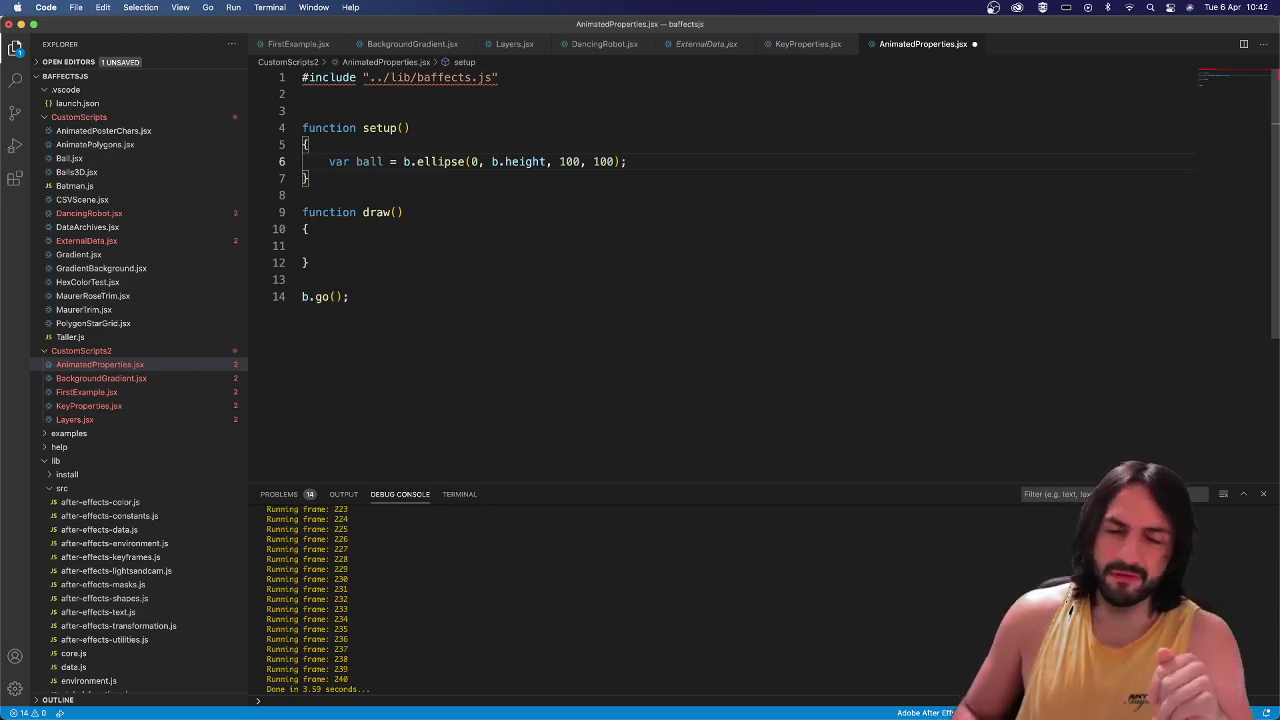
pyautogui.press('Return')
pyautogui.press('Return')
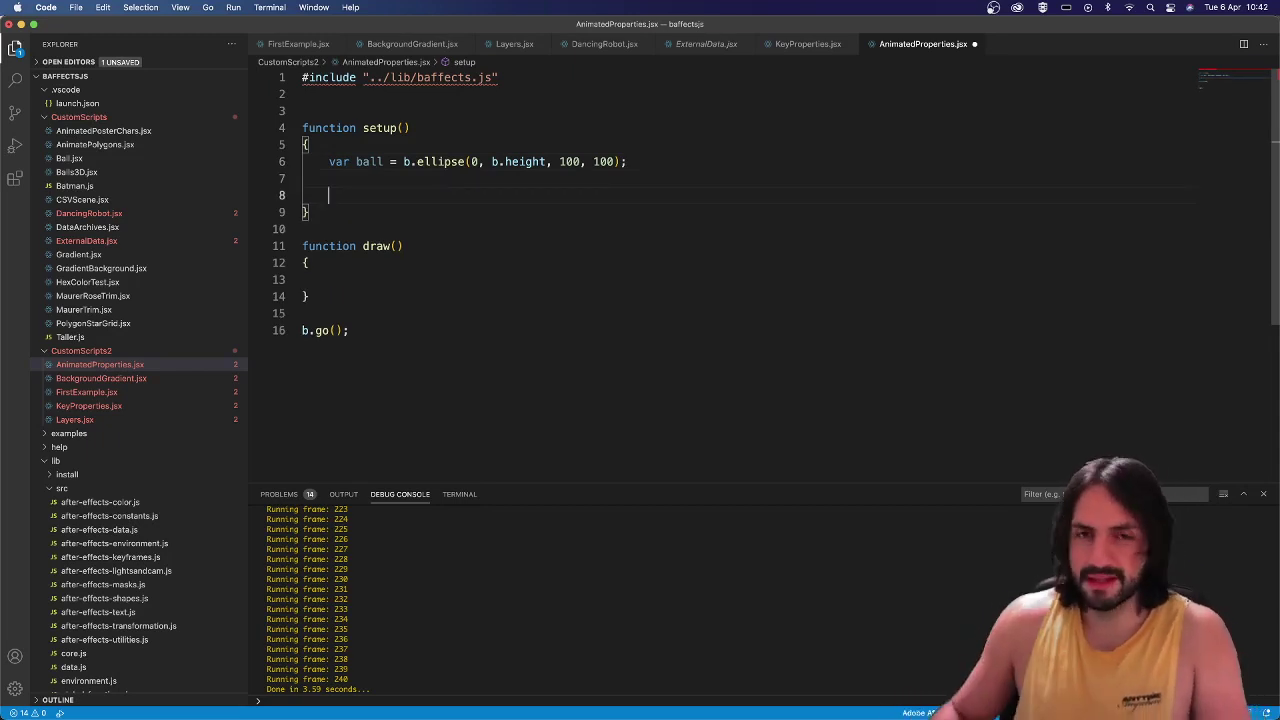
pyautogui.press('super+Tab')
pyautogui.press('super+Tab')
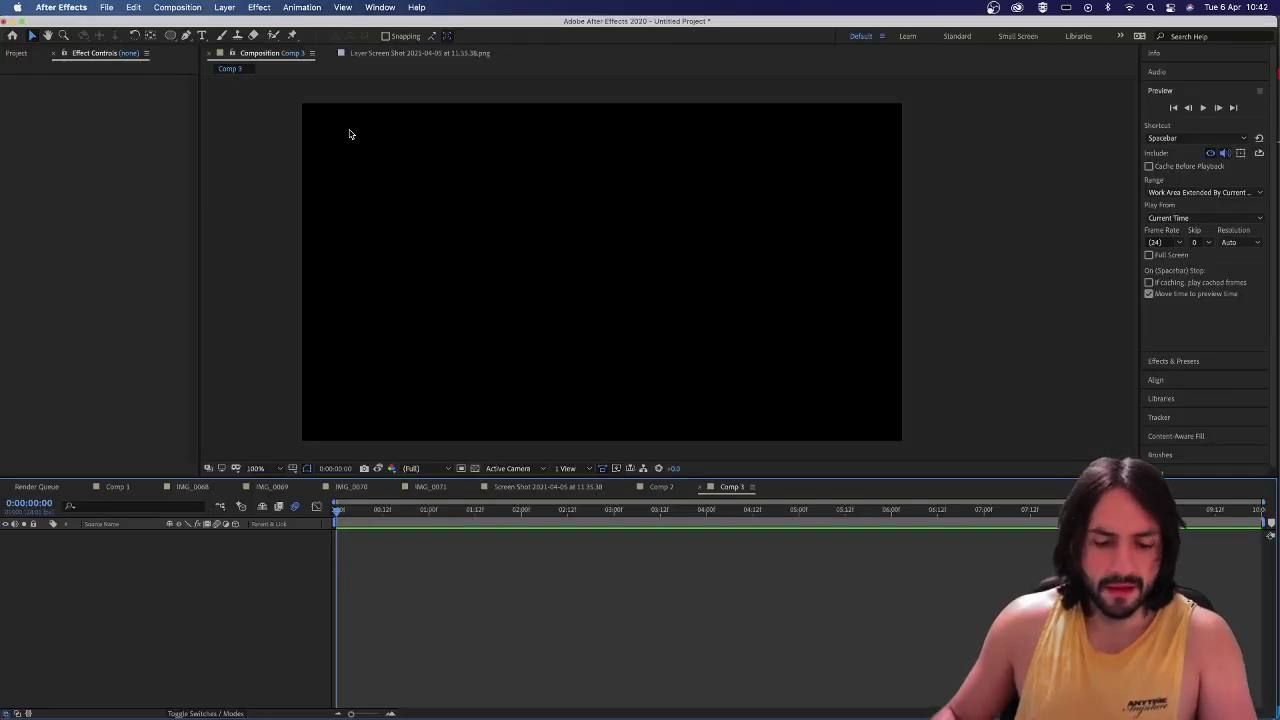
pyautogui.press('super+Tab')
pyautogui.press('super+Tab')
pyautogui.press('super+Tab')
pyautogui.press('super+Tab')
pyautogui.press('super+Tab')
pyautogui.press('super+Tab')
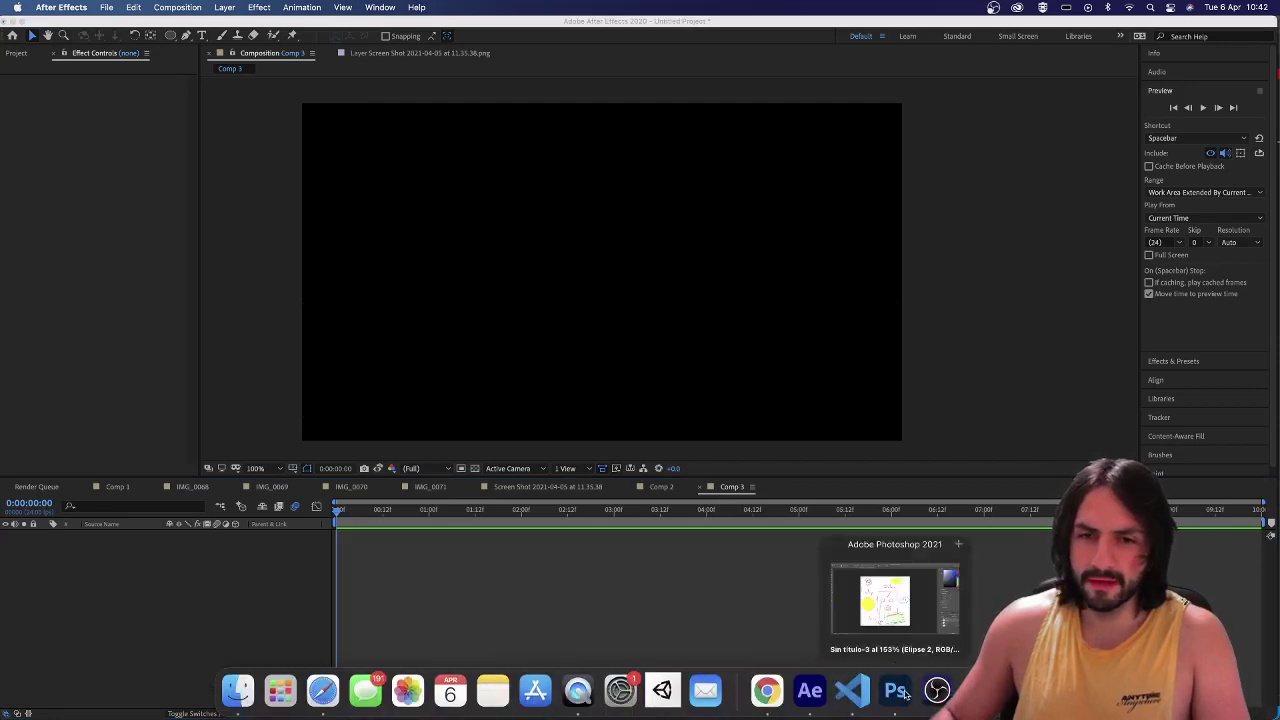
# Bring Photoshop forward from the Dock to show the setup/draw sketch.
pyautogui.click(897, 690)
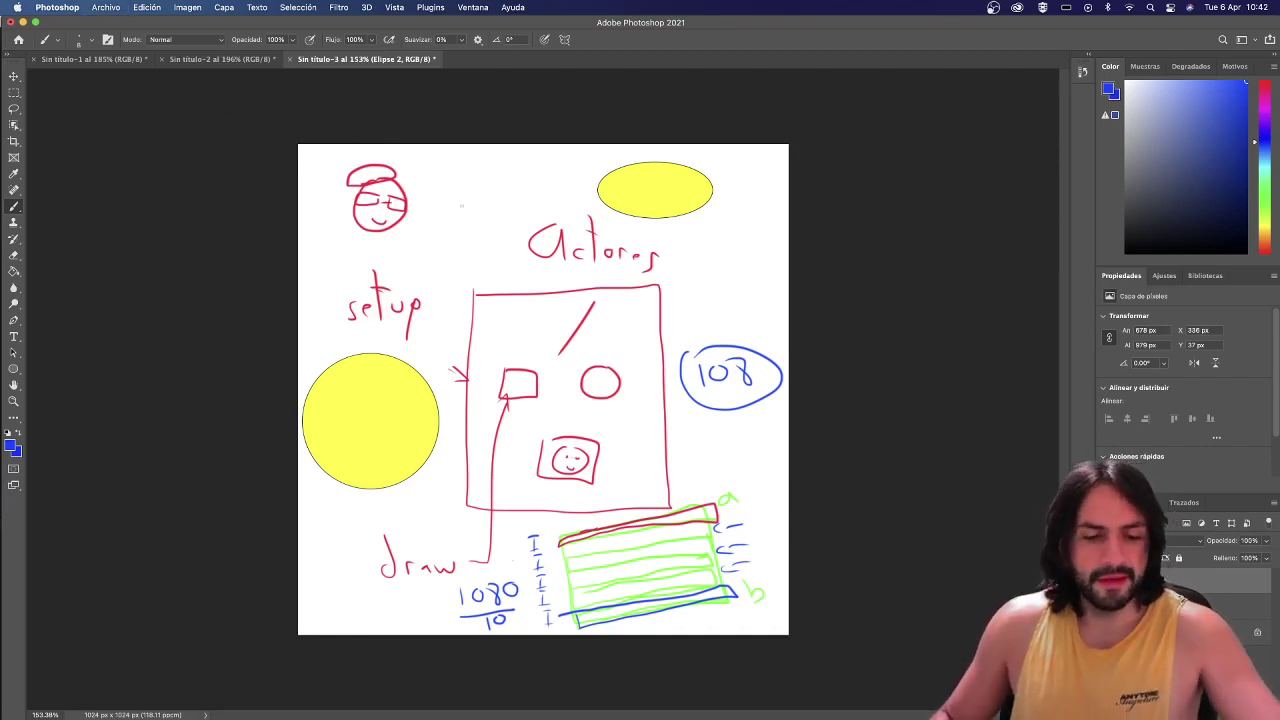
# Create a new 1024 × 1024 px document and zoom its canvas to fill the window.
pyautogui.press('super+n')
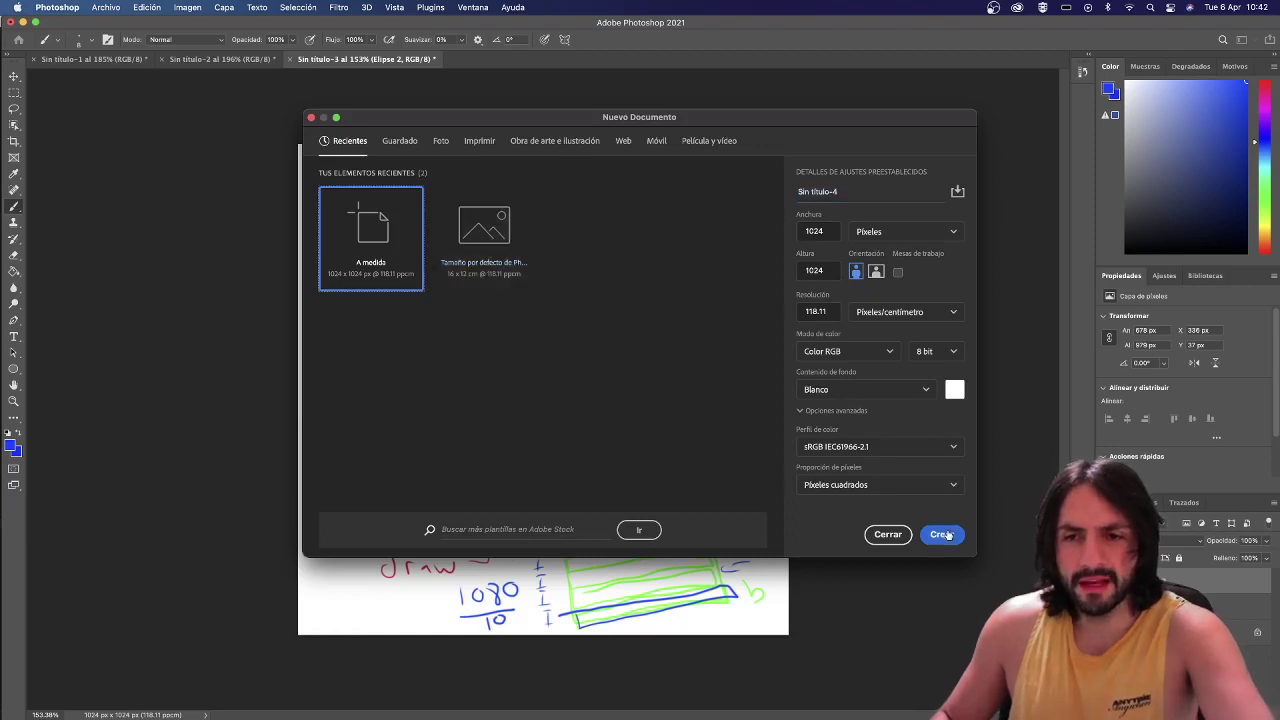
pyautogui.click(942, 534)
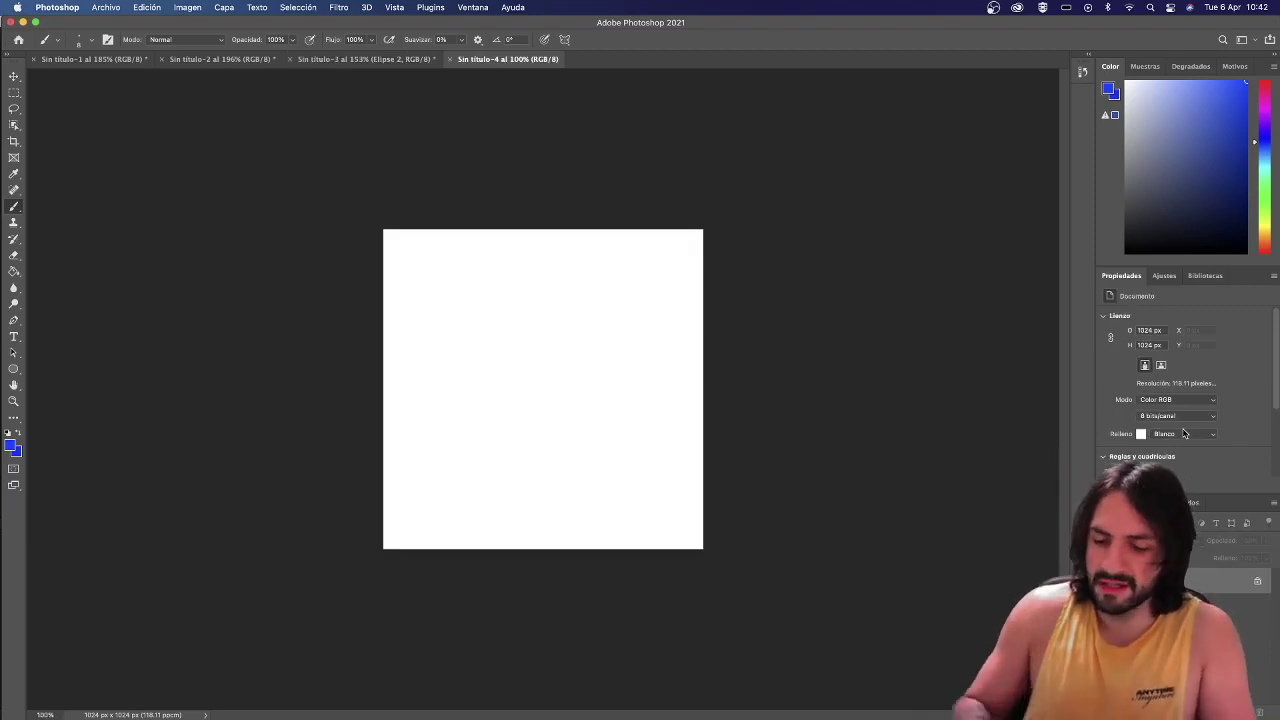
pyautogui.press('z')
pyautogui.scroll(1, 531, 377)
pyautogui.moveTo(531, 377)
pyautogui.mouseDown()
pyautogui.moveTo(574, 380)
pyautogui.moveTo(551, 380)
pyautogui.mouseUp()
pyautogui.press('b')
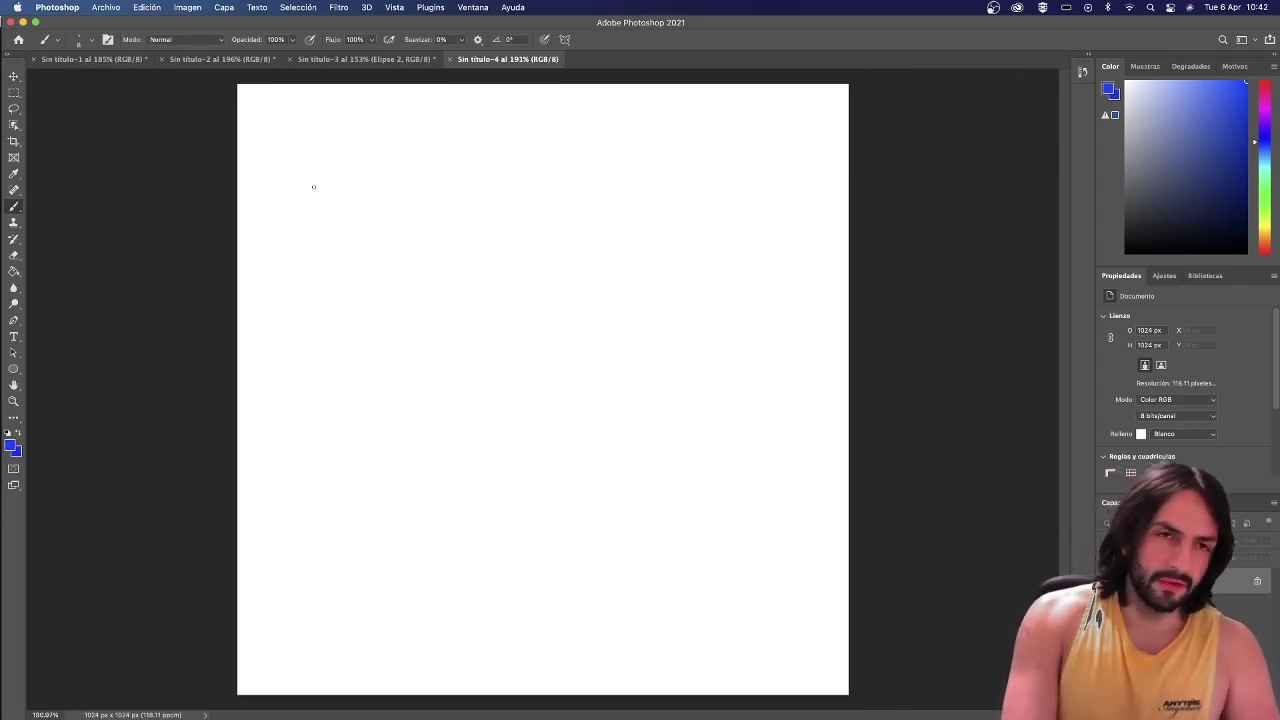
# Handwrite b.key(ball.position, [0,0]); near the top of the canvas.
pyautogui.moveTo(314, 181)
pyautogui.mouseDown()
pyautogui.moveTo(345, 213)
pyautogui.moveTo(392, 218)
pyautogui.mouseUp()
pyautogui.moveTo(394, 205); pyautogui.dragTo(416, 230)
pyautogui.moveTo(460, 176)
pyautogui.mouseDown()
pyautogui.moveTo(455, 221)
pyautogui.moveTo(531, 211)
pyautogui.mouseUp()
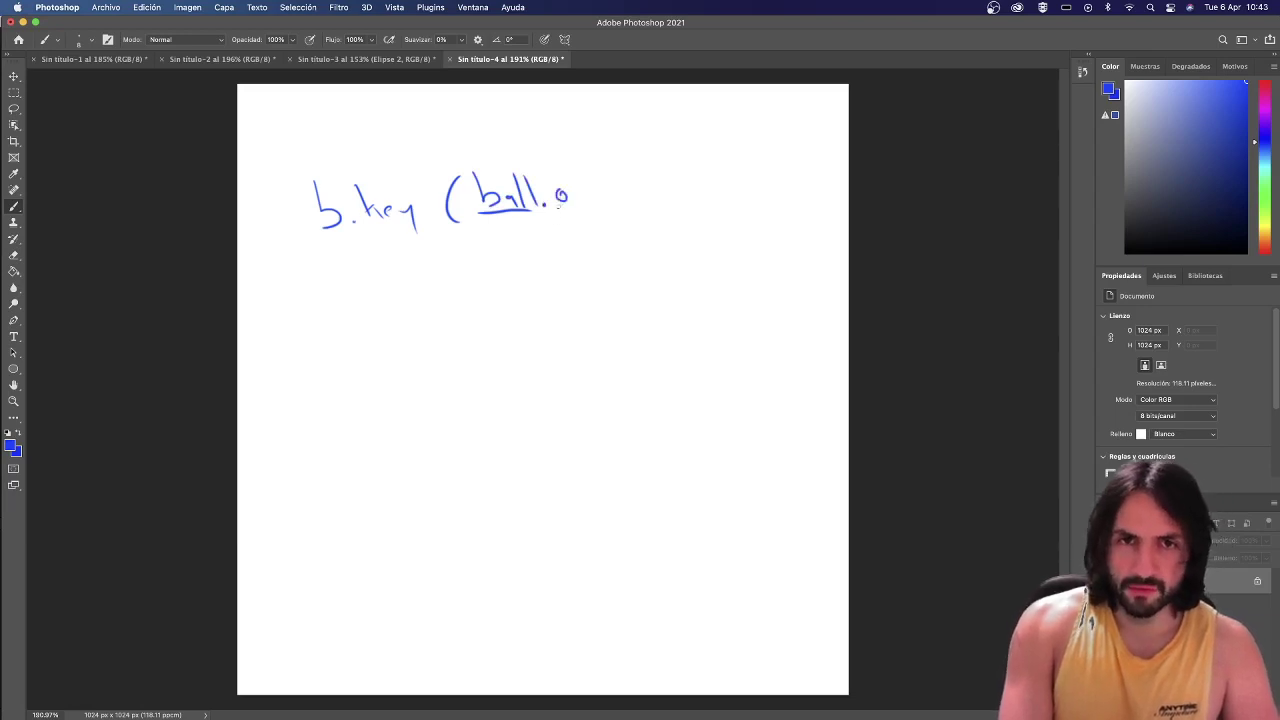
pyautogui.moveTo(557, 194)
pyautogui.mouseDown()
pyautogui.moveTo(557, 228)
pyautogui.moveTo(584, 197)
pyautogui.mouseUp()
pyautogui.moveTo(597, 195)
pyautogui.mouseDown()
pyautogui.moveTo(590, 204)
pyautogui.moveTo(618, 203)
pyautogui.mouseUp()
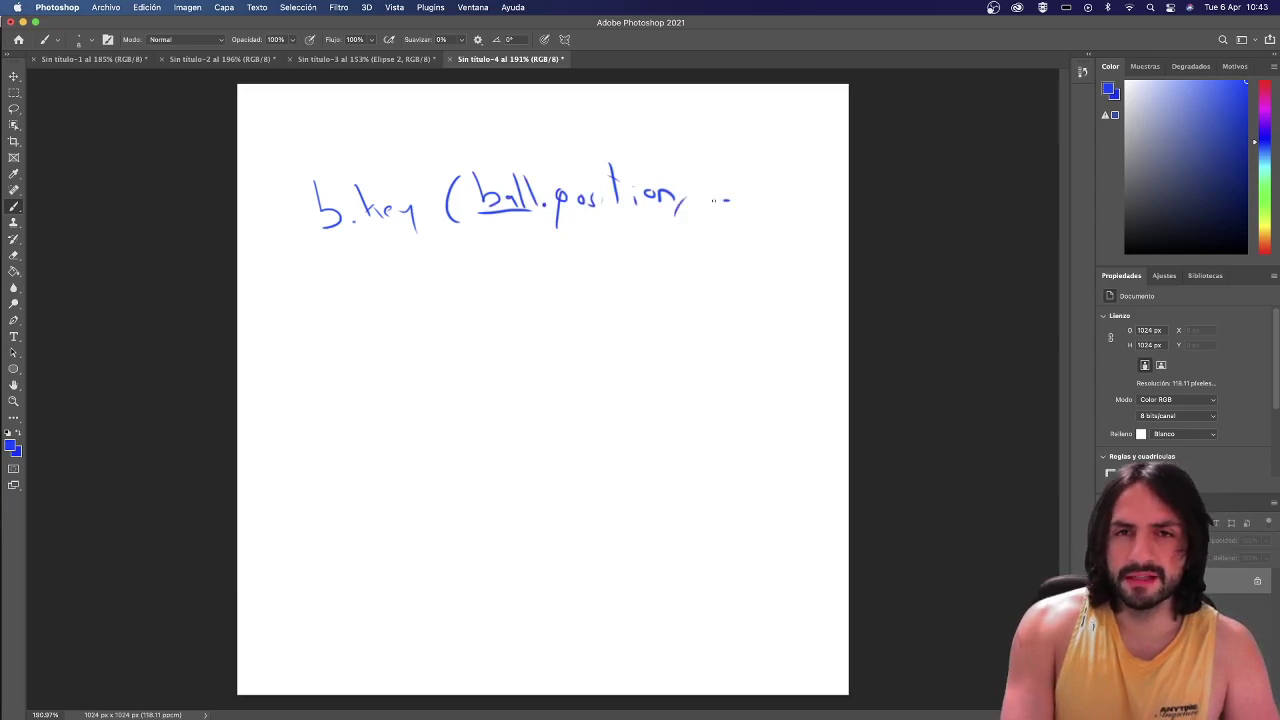
pyautogui.moveTo(730, 200)
pyautogui.mouseDown()
pyautogui.moveTo(730, 156)
pyautogui.moveTo(795, 167)
pyautogui.moveTo(804, 152)
pyautogui.moveTo(838, 215)
pyautogui.mouseUp()
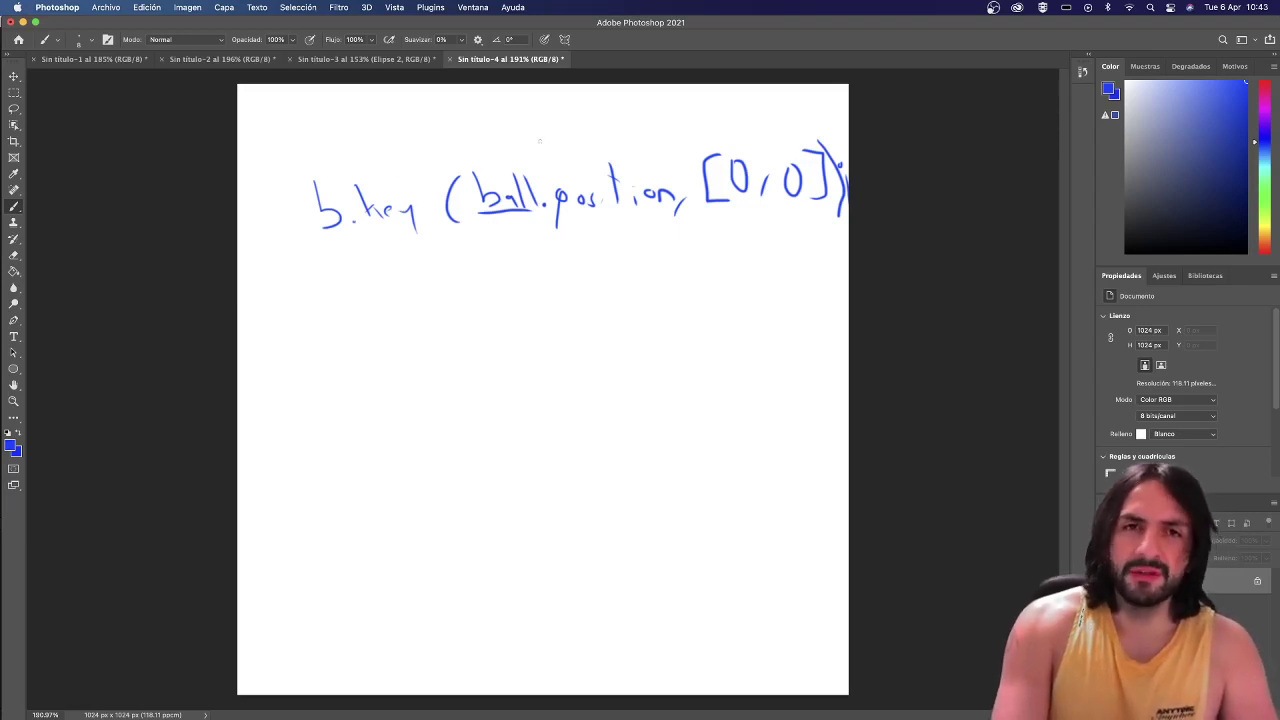
# Label the arguments prop and value, and start a second b. line below.
pyautogui.moveTo(500, 119); pyautogui.dragTo(551, 156)
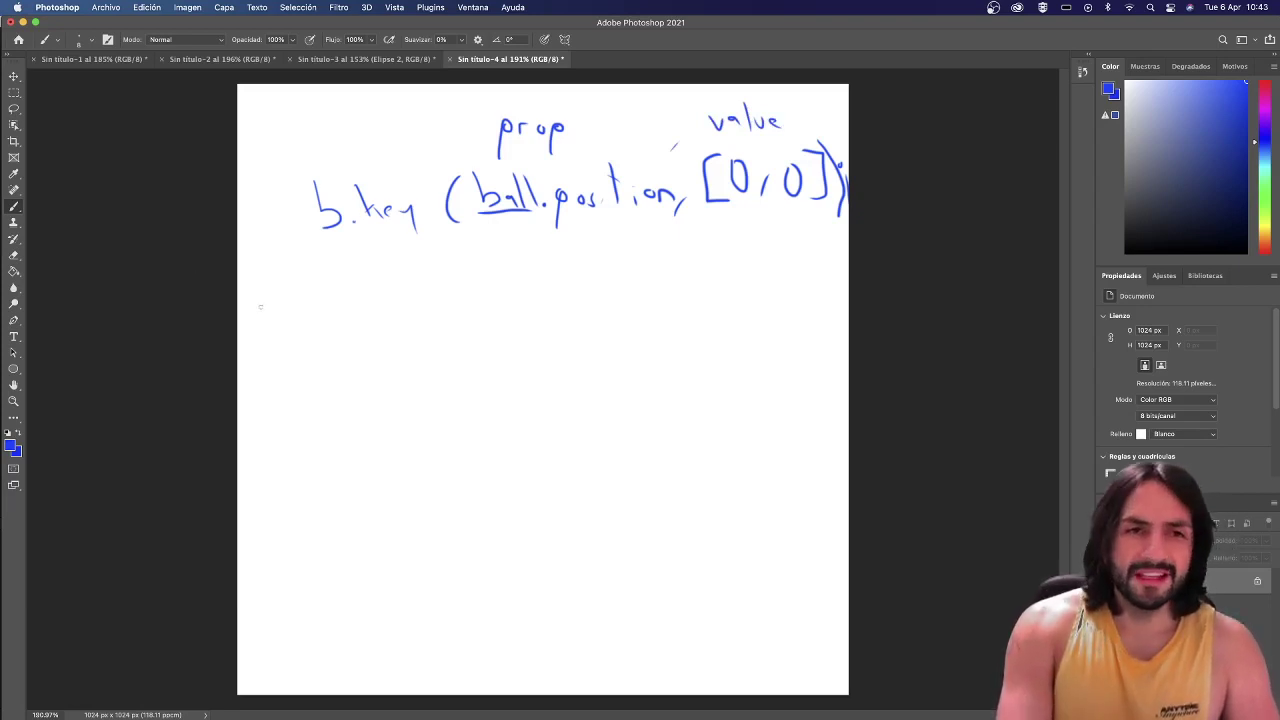
pyautogui.moveTo(246, 322)
pyautogui.mouseDown()
pyautogui.moveTo(264, 346)
pyautogui.moveTo(706, 335)
pyautogui.mouseUp()
pyautogui.click(277, 347)
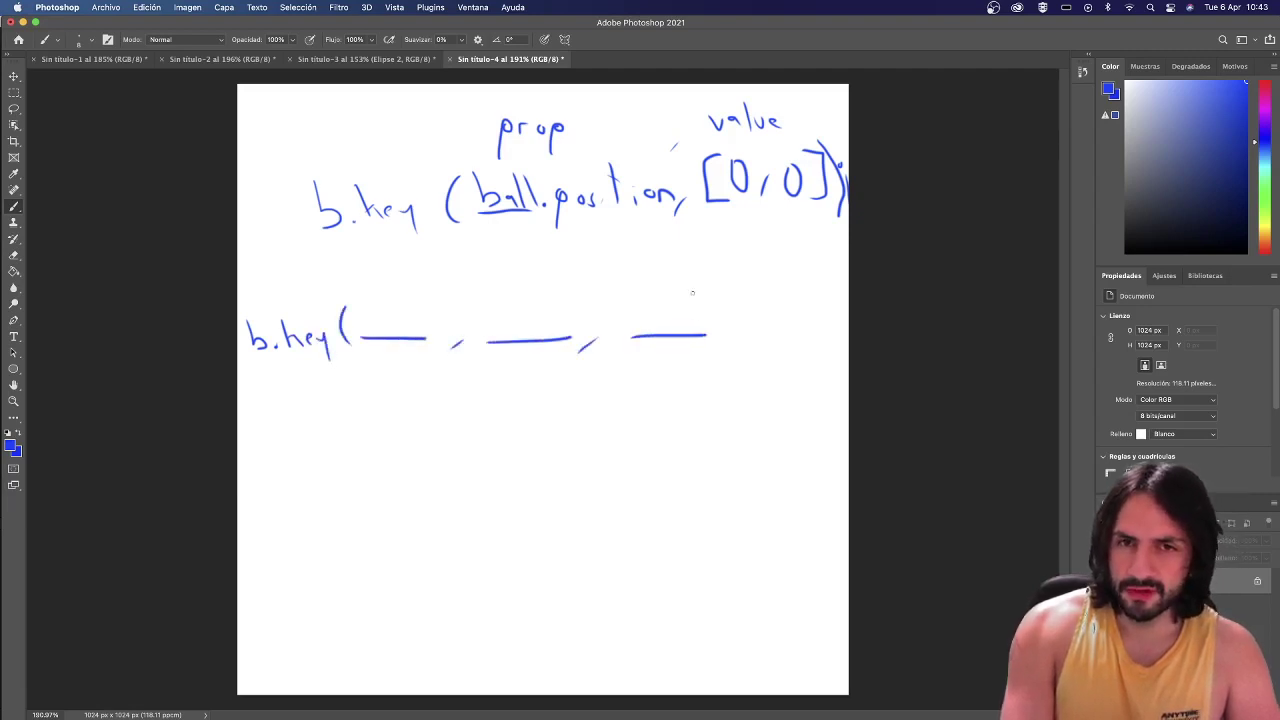
# Handwrite b.key( Prop, Time, value ); with 'keyframe' above Time, ball.position and [0,0] beneath.
pyautogui.moveTo(700, 284); pyautogui.dragTo(733, 329)
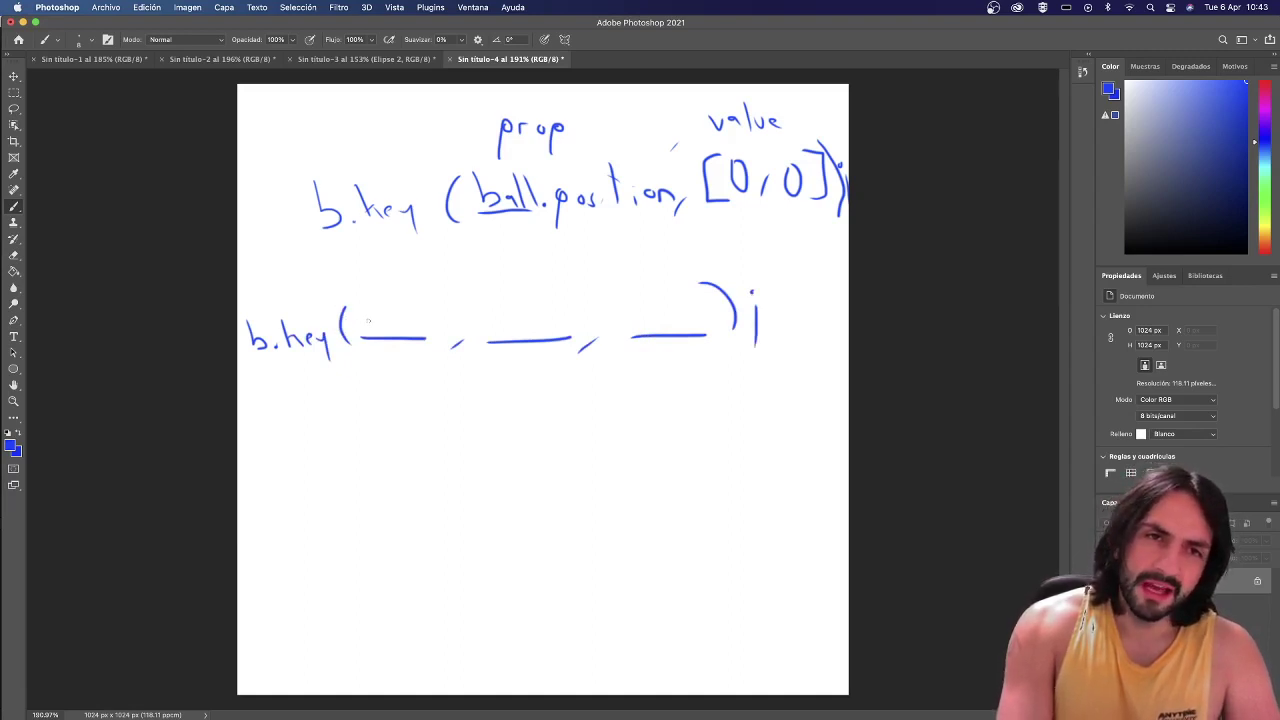
pyautogui.moveTo(367, 312)
pyautogui.mouseDown()
pyautogui.moveTo(370, 326)
pyautogui.moveTo(392, 318)
pyautogui.mouseUp()
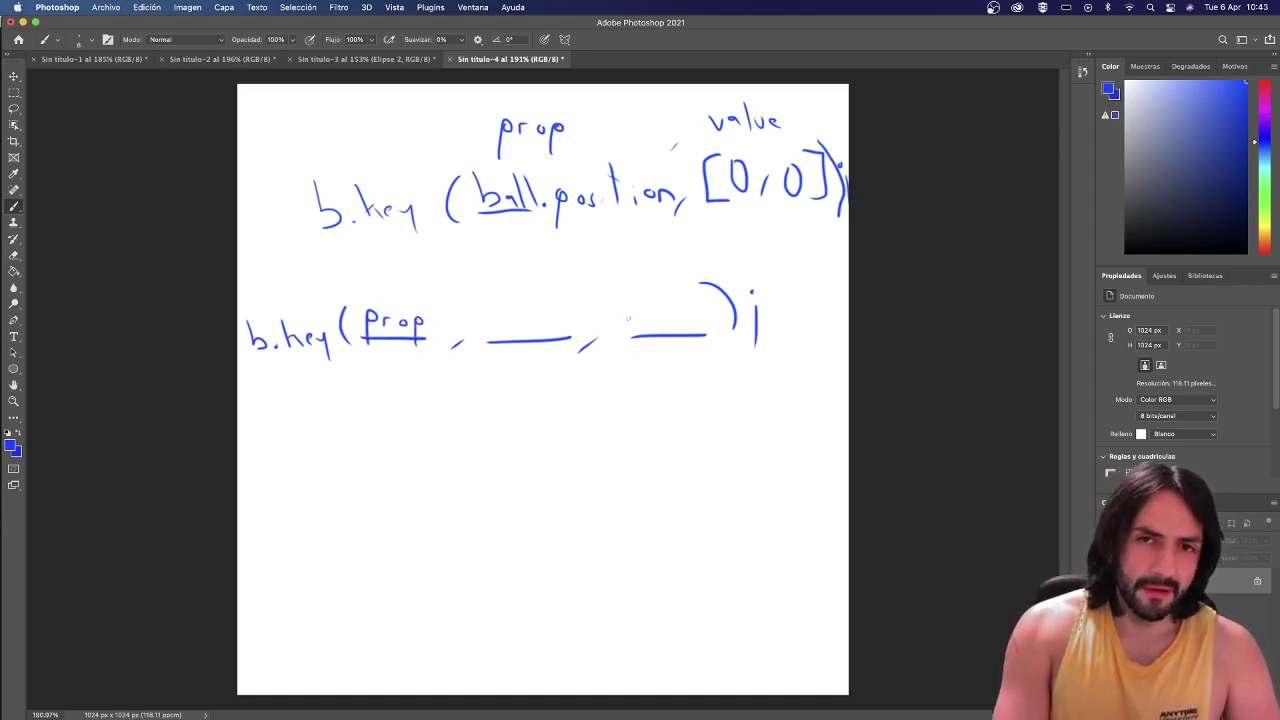
pyautogui.moveTo(634, 316); pyautogui.dragTo(695, 320)
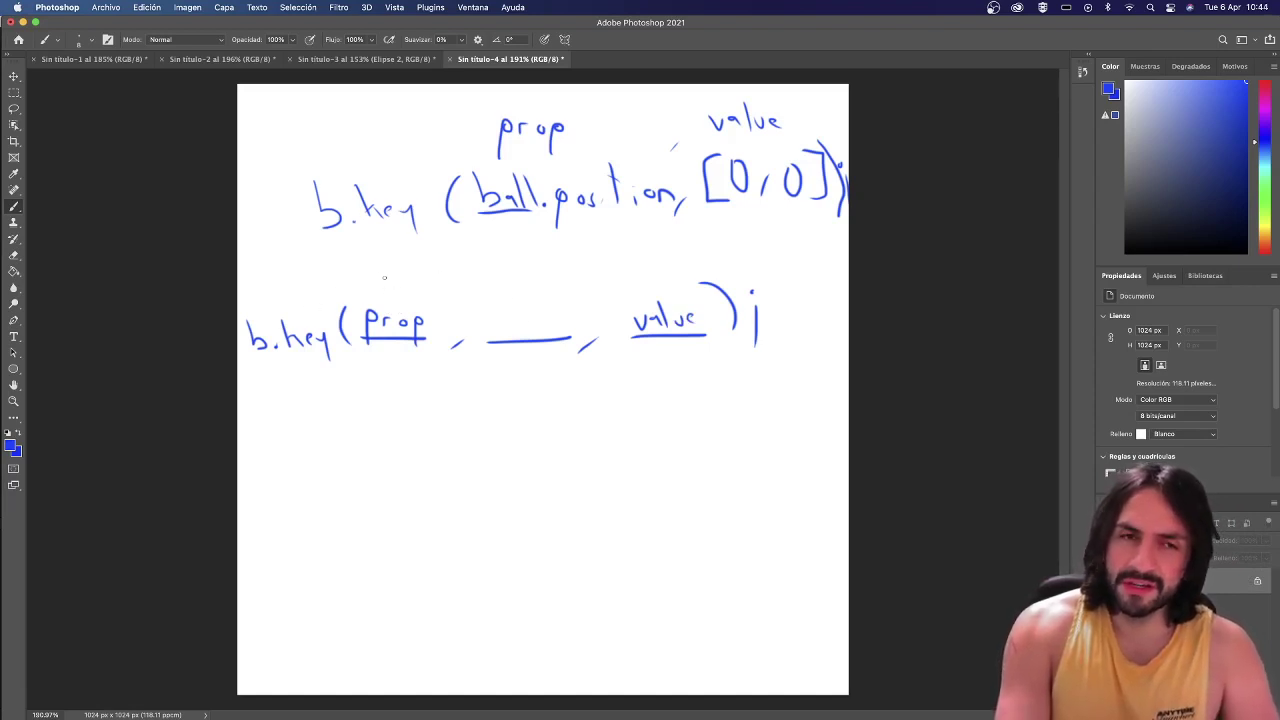
pyautogui.moveTo(408, 280); pyautogui.dragTo(419, 277)
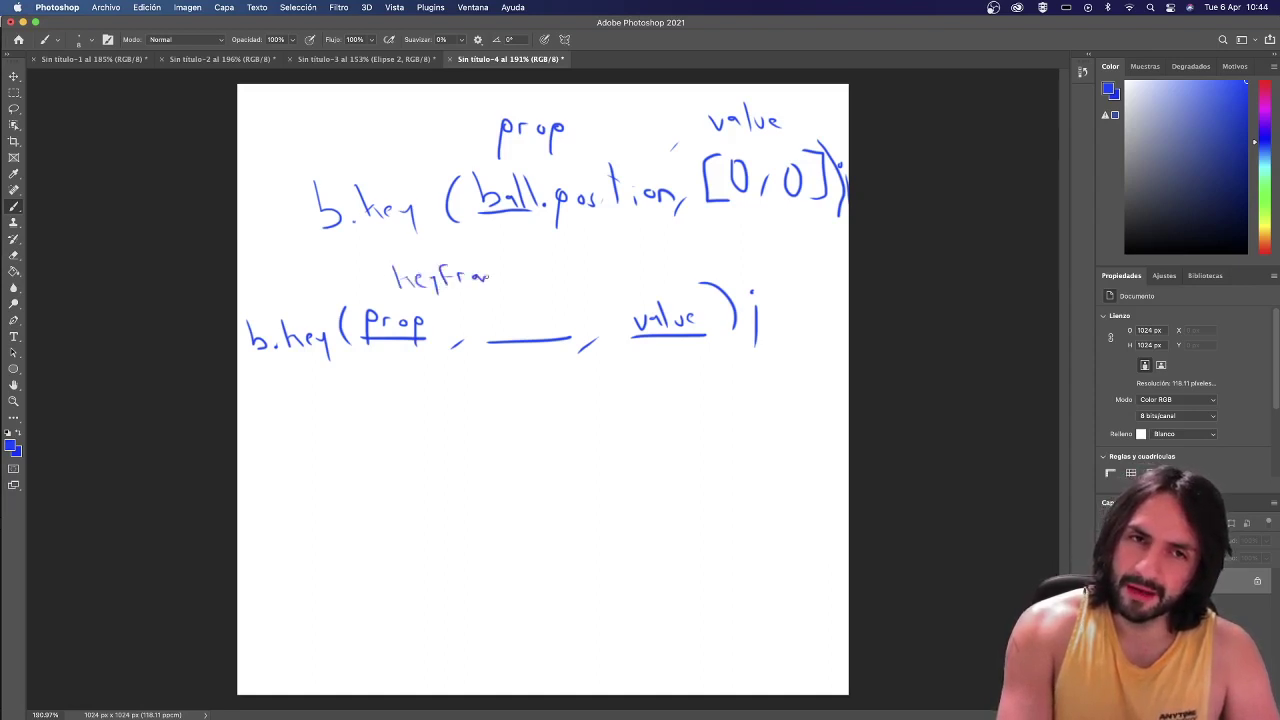
pyautogui.moveTo(506, 279); pyautogui.dragTo(515, 340)
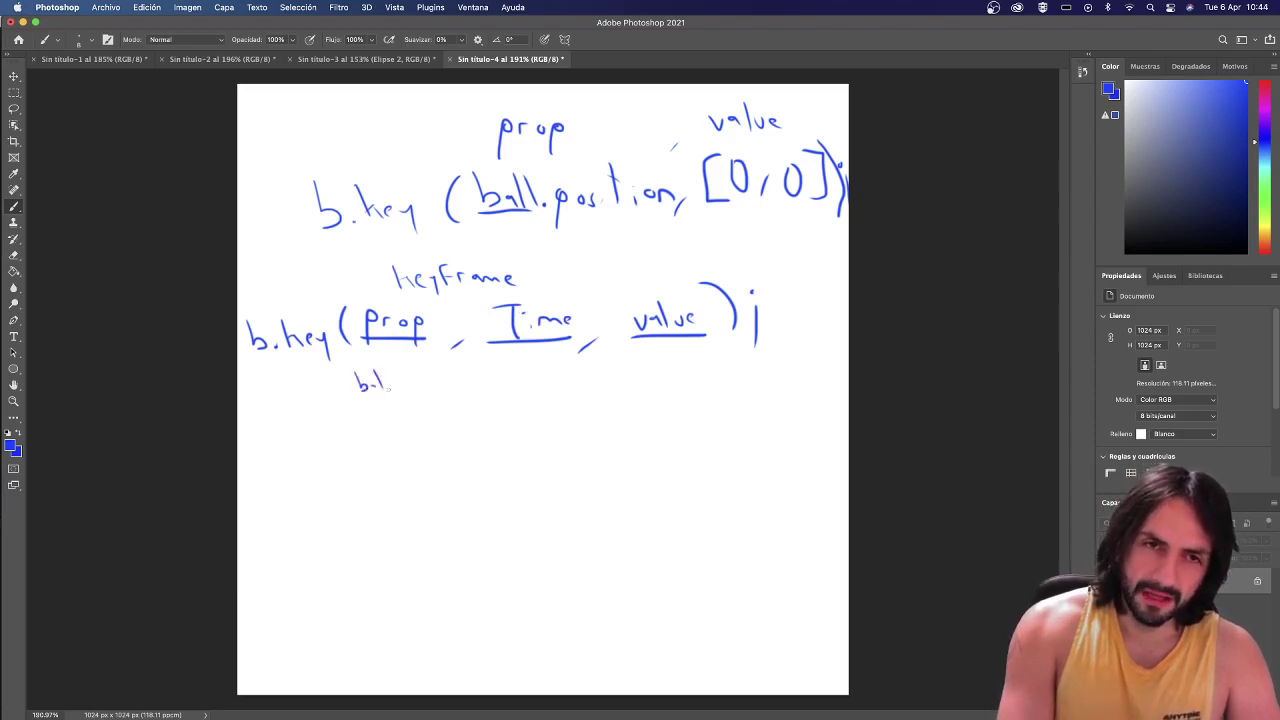
pyautogui.moveTo(408, 382); pyautogui.dragTo(419, 385)
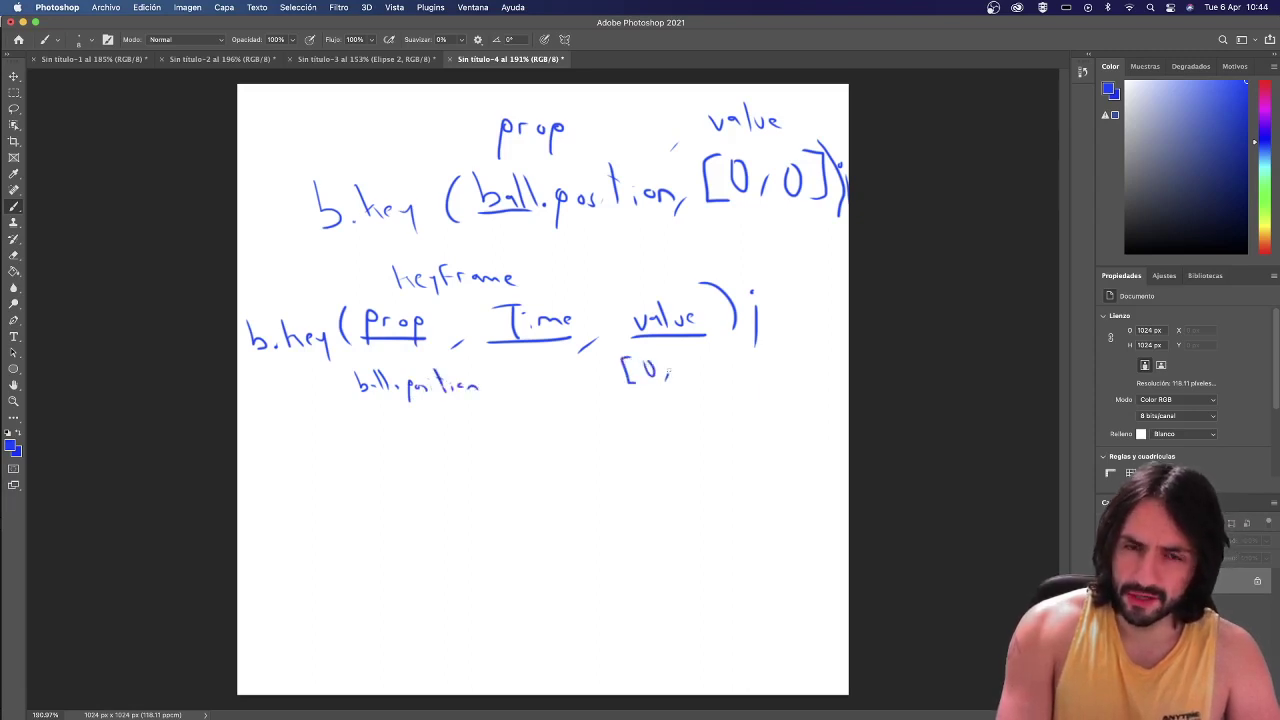
pyautogui.moveTo(700, 358); pyautogui.dragTo(704, 380)
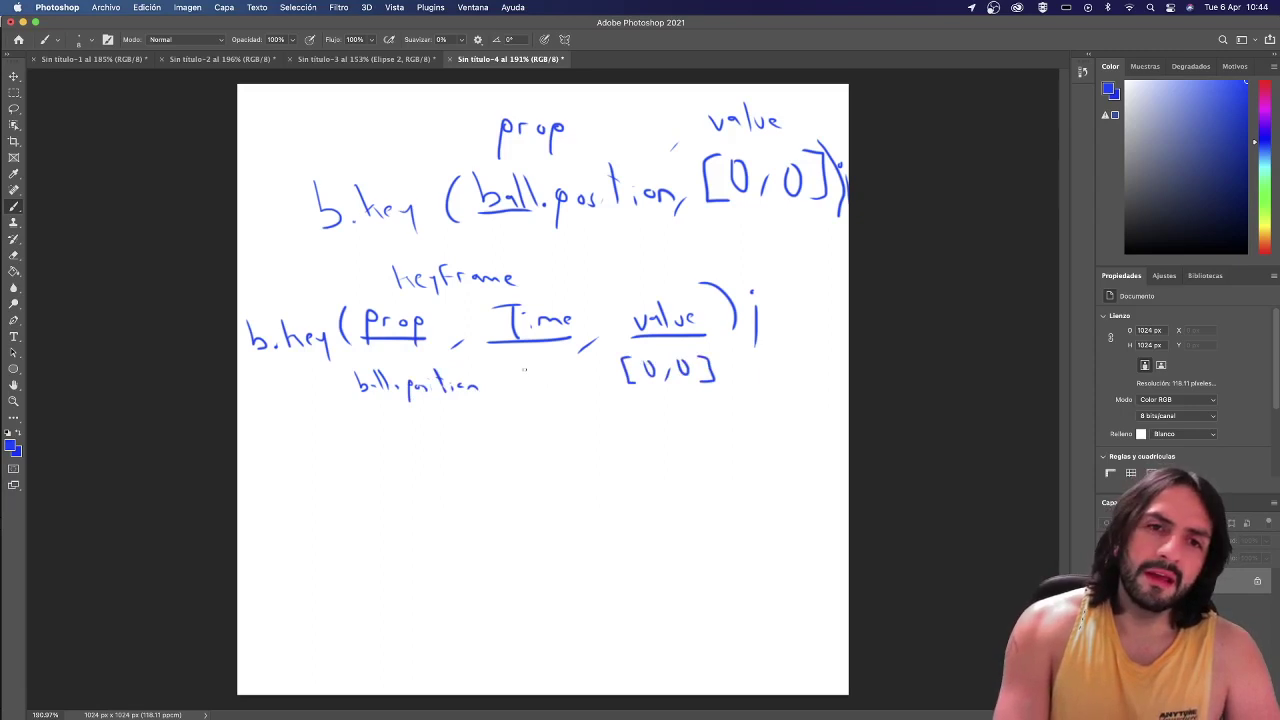
# Add keyframe rows 0, [0,0] and ditto 5, [100,100], then sketch a comp-frame box.
pyautogui.moveTo(490, 388)
pyautogui.mouseDown()
pyautogui.moveTo(483, 398)
pyautogui.moveTo(527, 370)
pyautogui.moveTo(557, 397)
pyautogui.mouseUp()
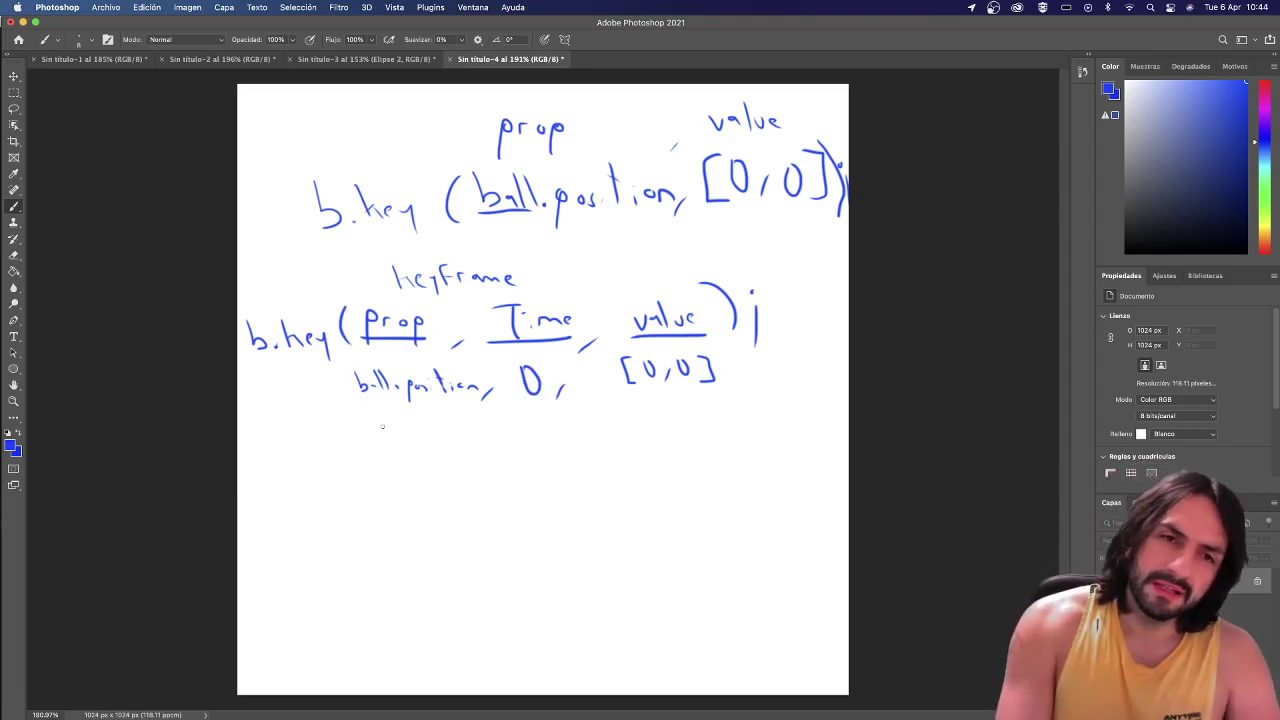
pyautogui.moveTo(381, 426)
pyautogui.mouseDown()
pyautogui.moveTo(462, 428)
pyautogui.moveTo(564, 462)
pyautogui.mouseUp()
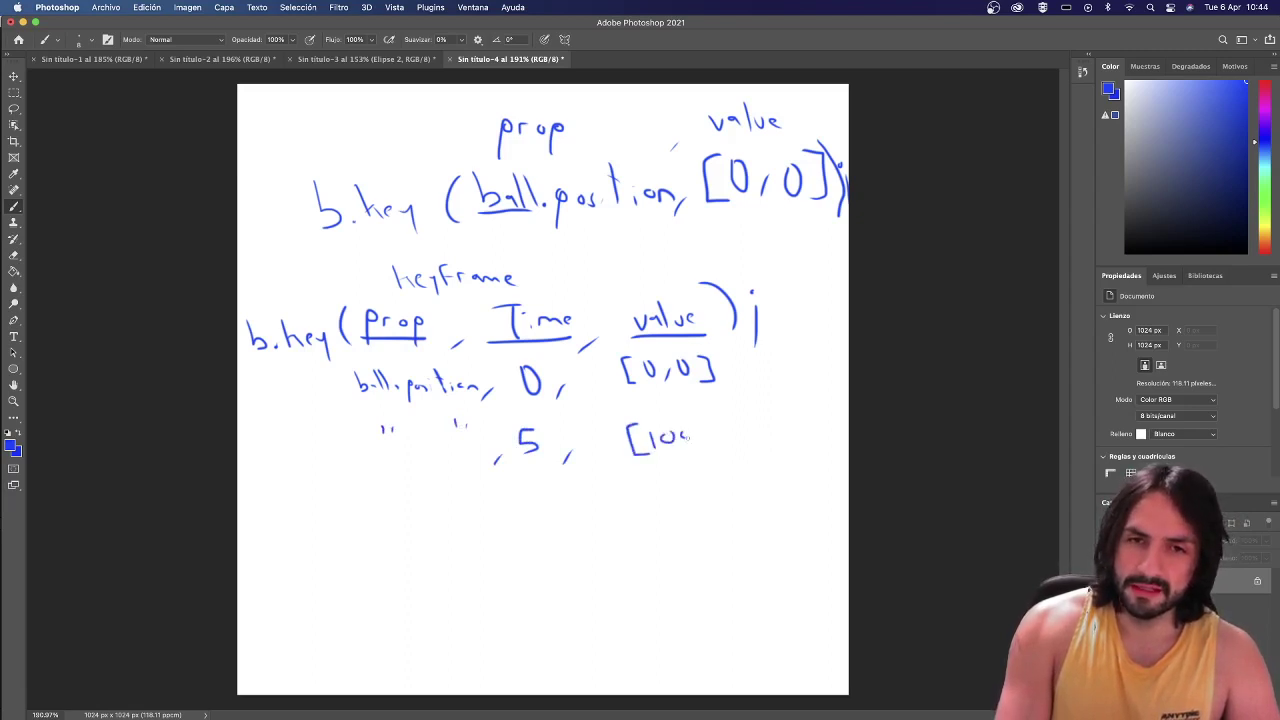
pyautogui.moveTo(762, 417); pyautogui.dragTo(760, 447)
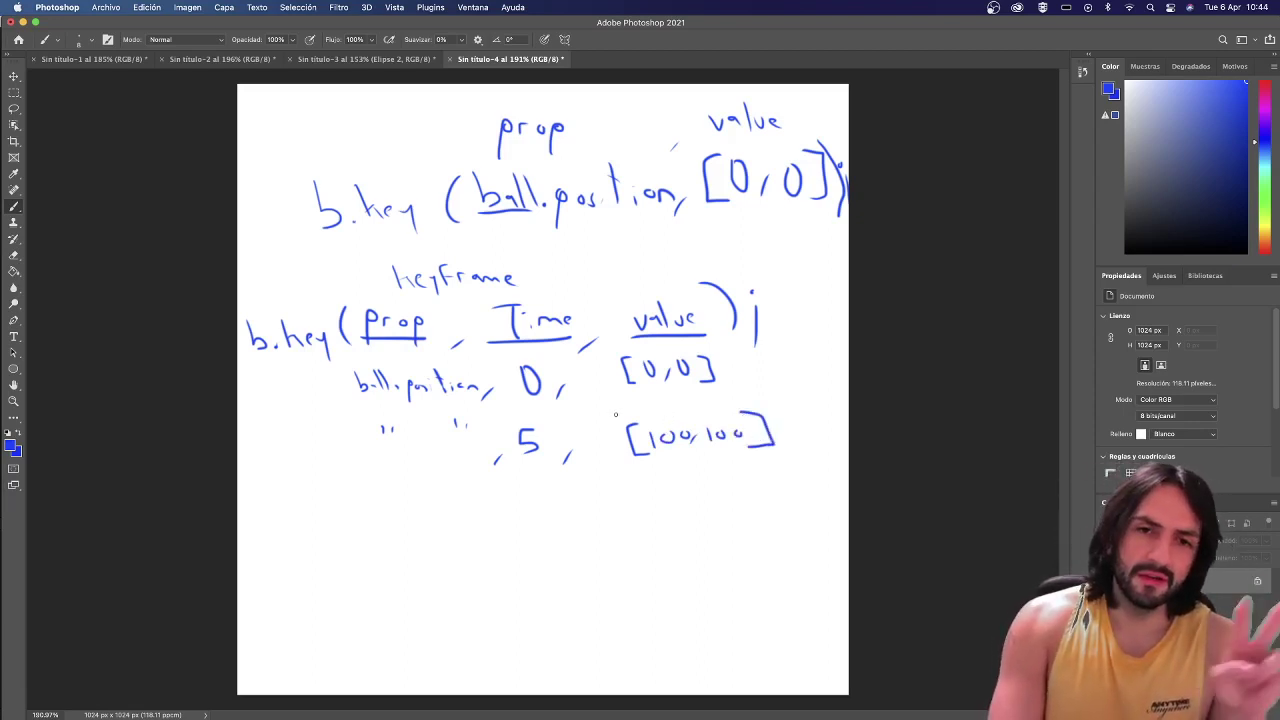
pyautogui.moveTo(483, 592)
pyautogui.mouseDown()
pyautogui.moveTo(483, 636)
pyautogui.moveTo(609, 593)
pyautogui.moveTo(480, 600)
pyautogui.mouseUp()
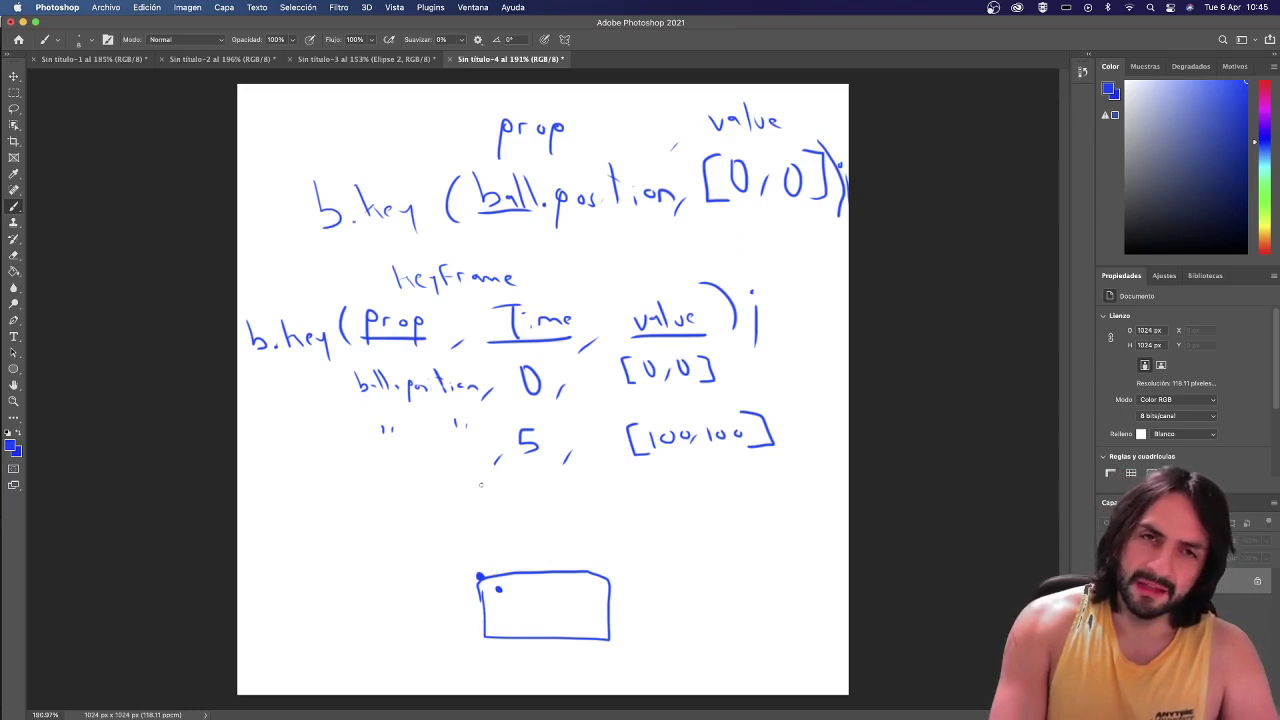
# Switch the brush colour to green, then return to VS Code.
pyautogui.click(1267, 200)
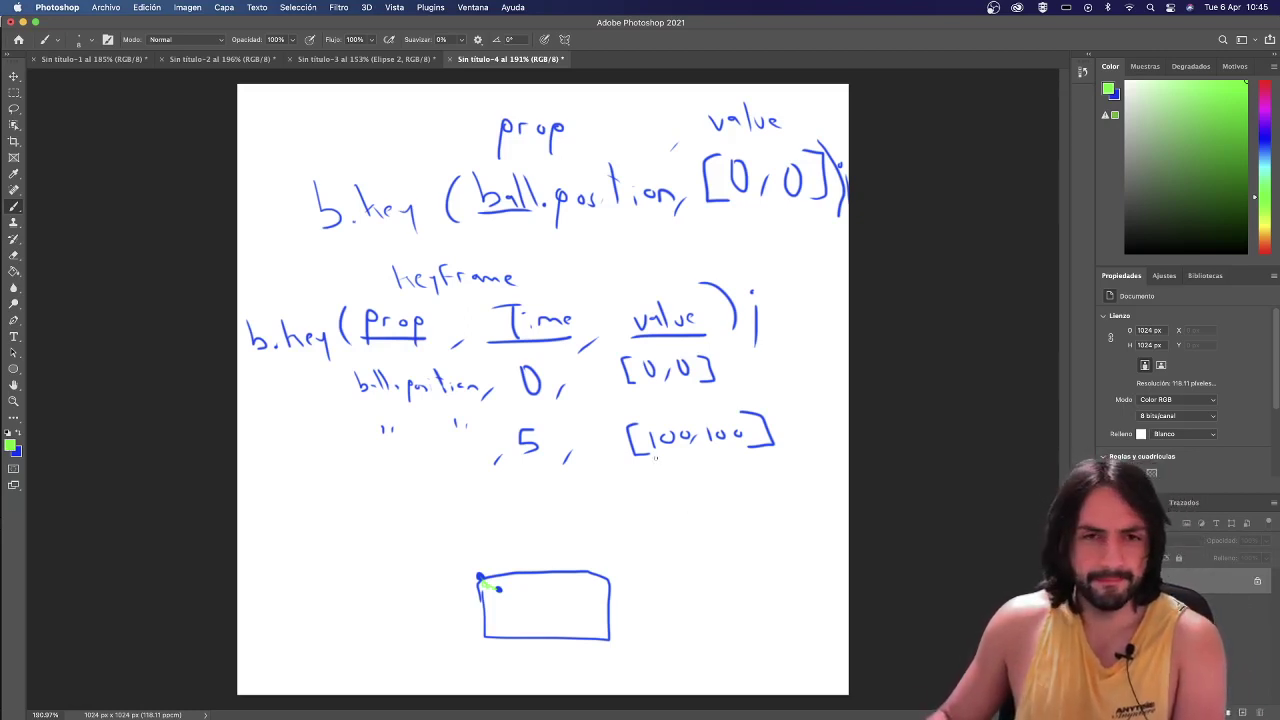
pyautogui.press('super+Tab')
pyautogui.press('super+Tab')
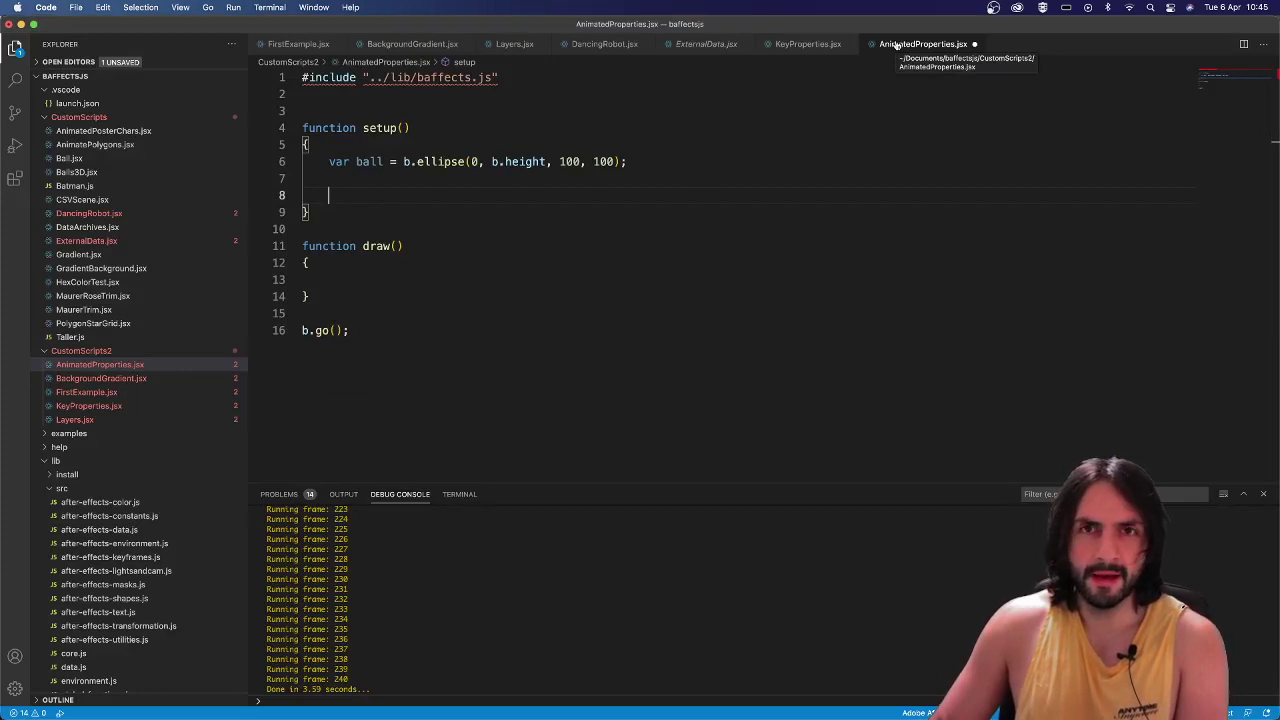
# Key the ball's position at 0 to [0, b.height] and at 5 to [b.width * 0.5, 0].
pyautogui.write('b.key(')
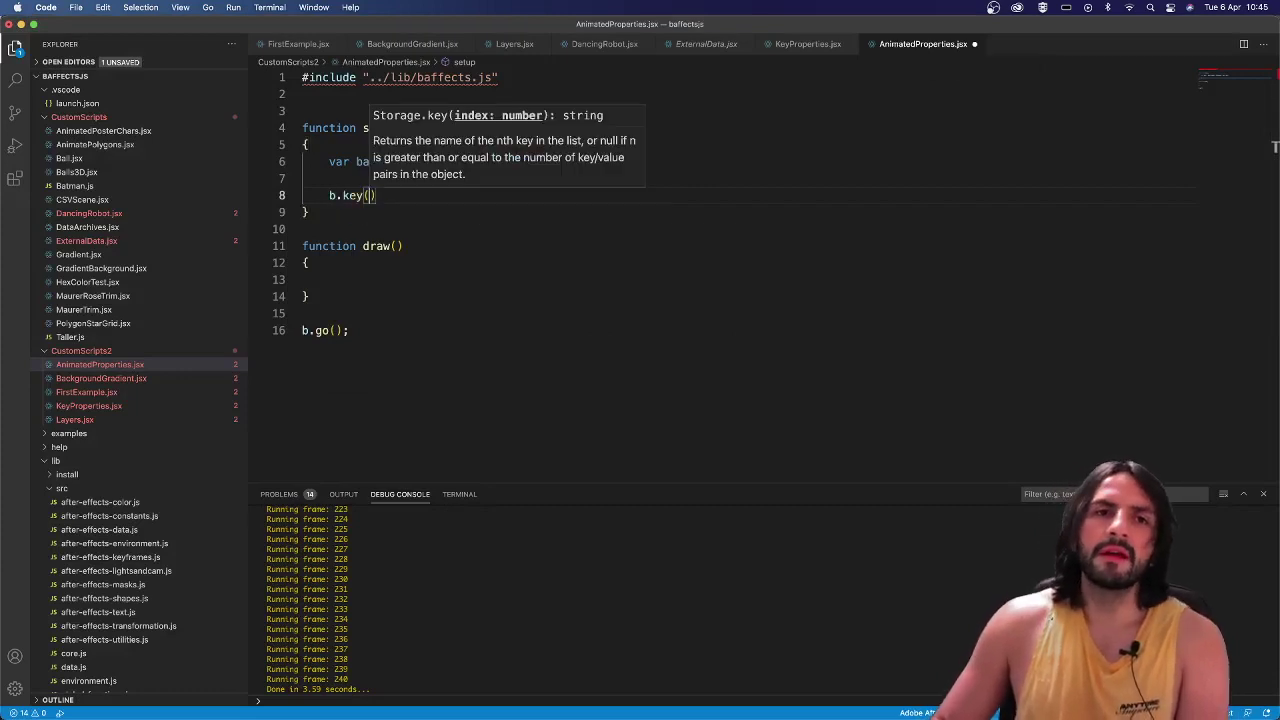
pyautogui.write('ball')
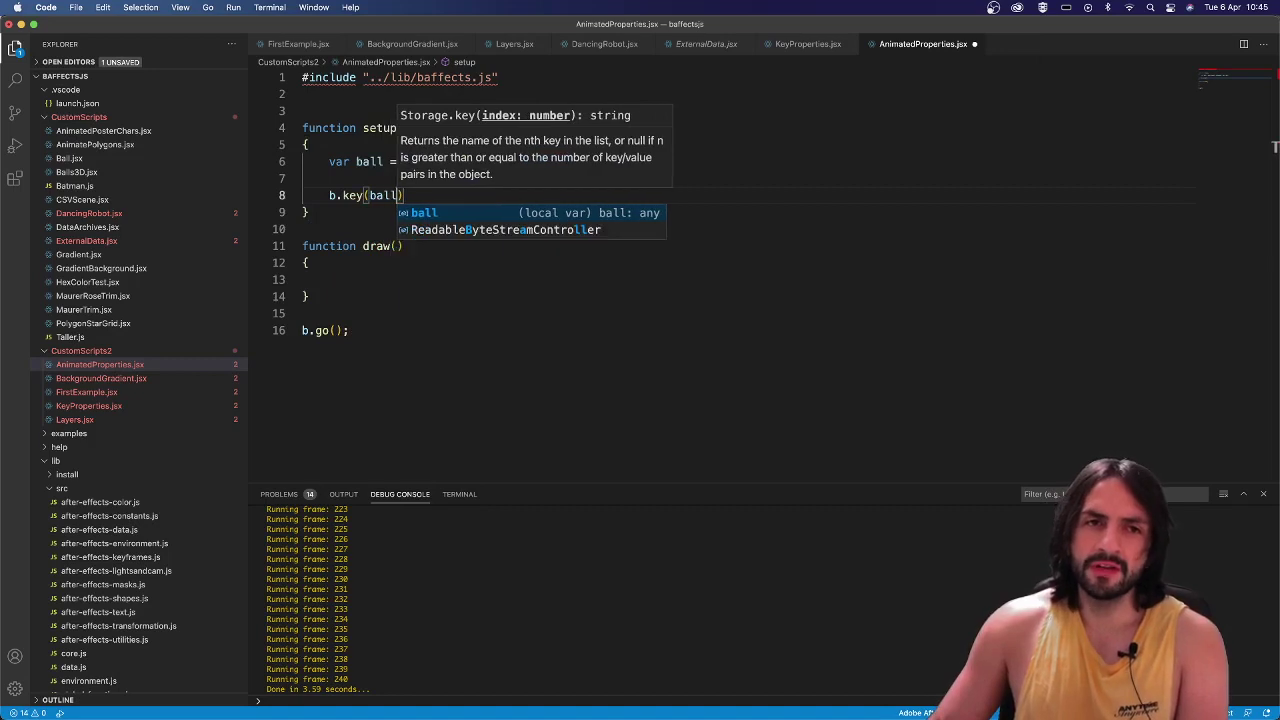
pyautogui.write('.position')
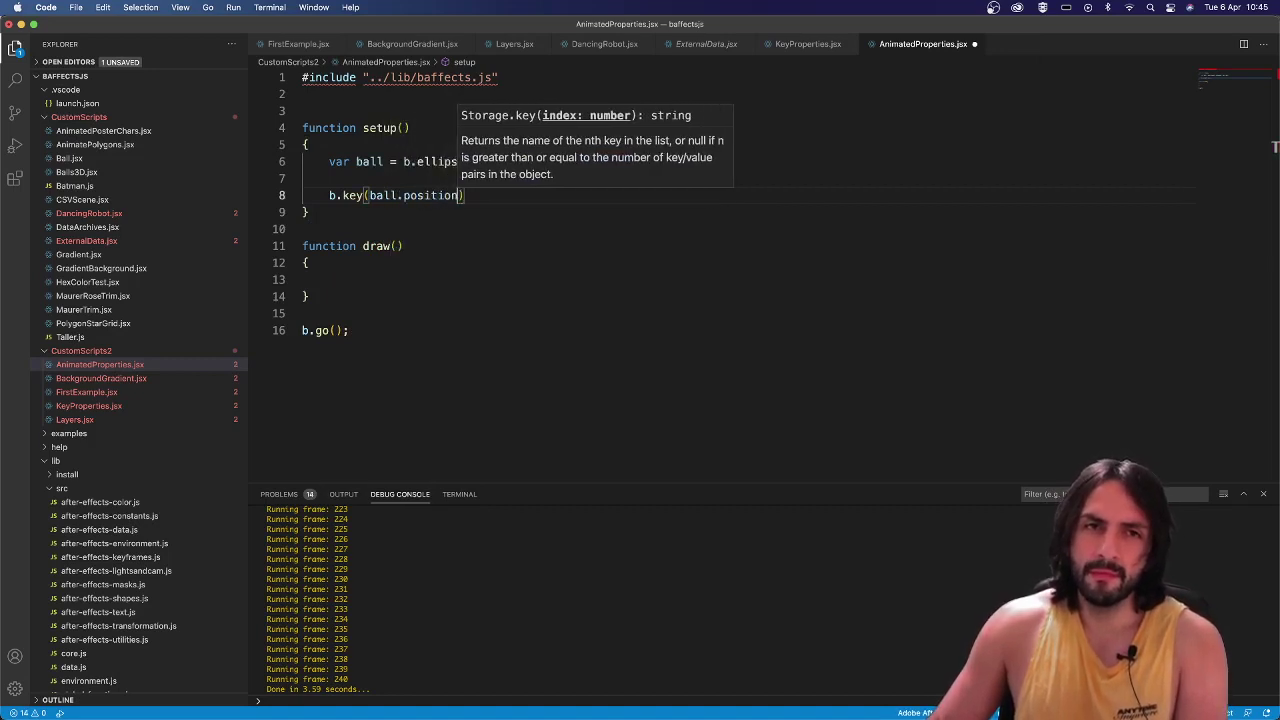
pyautogui.write(', ')
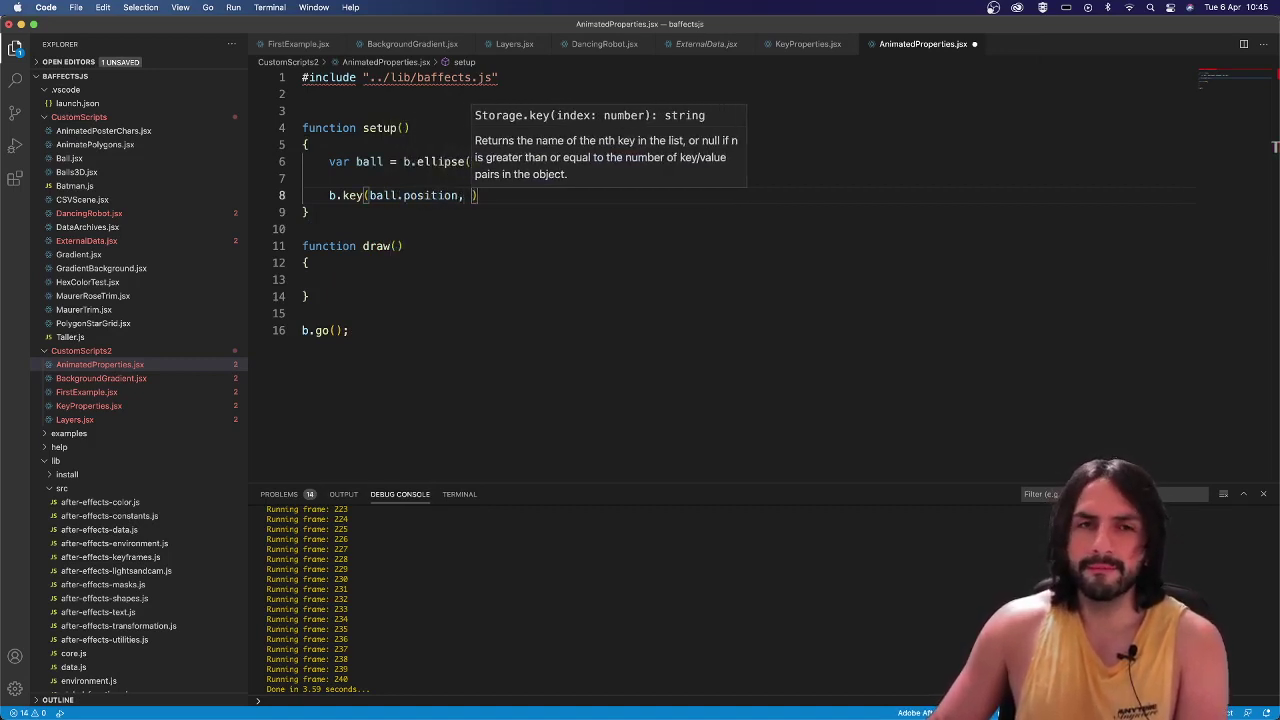
pyautogui.write('0, [')
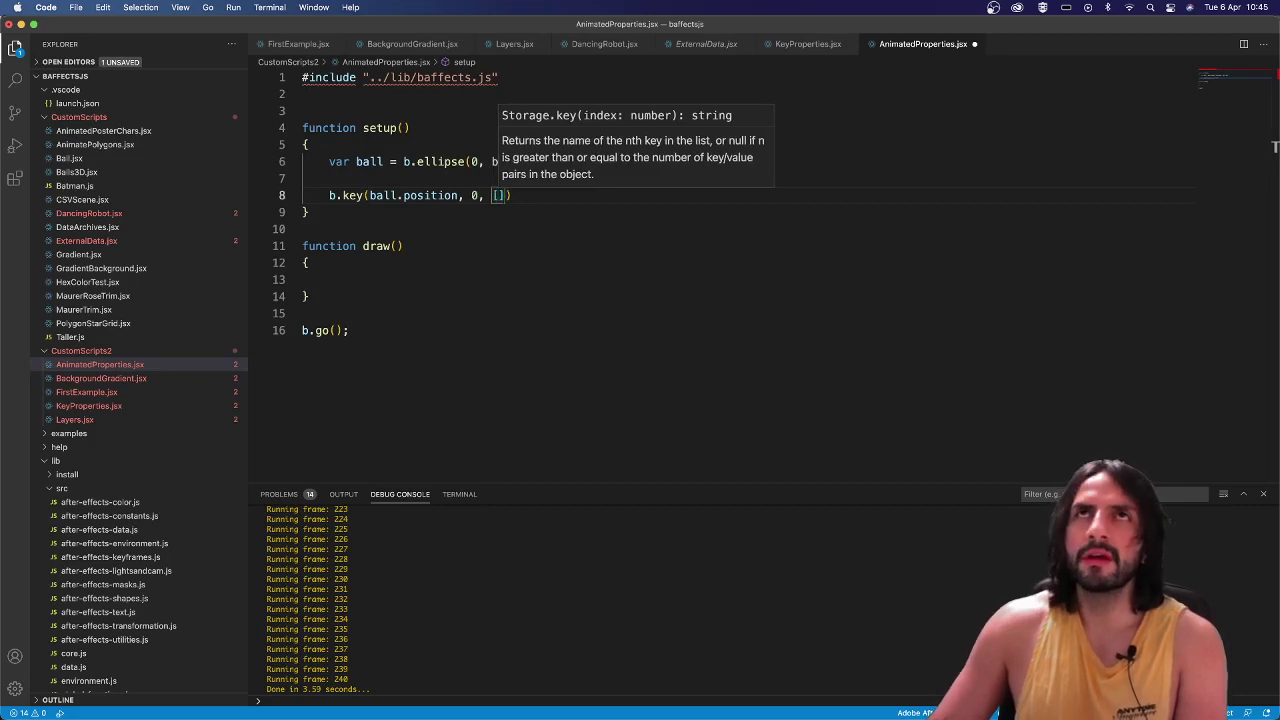
pyautogui.write('0, b.he')
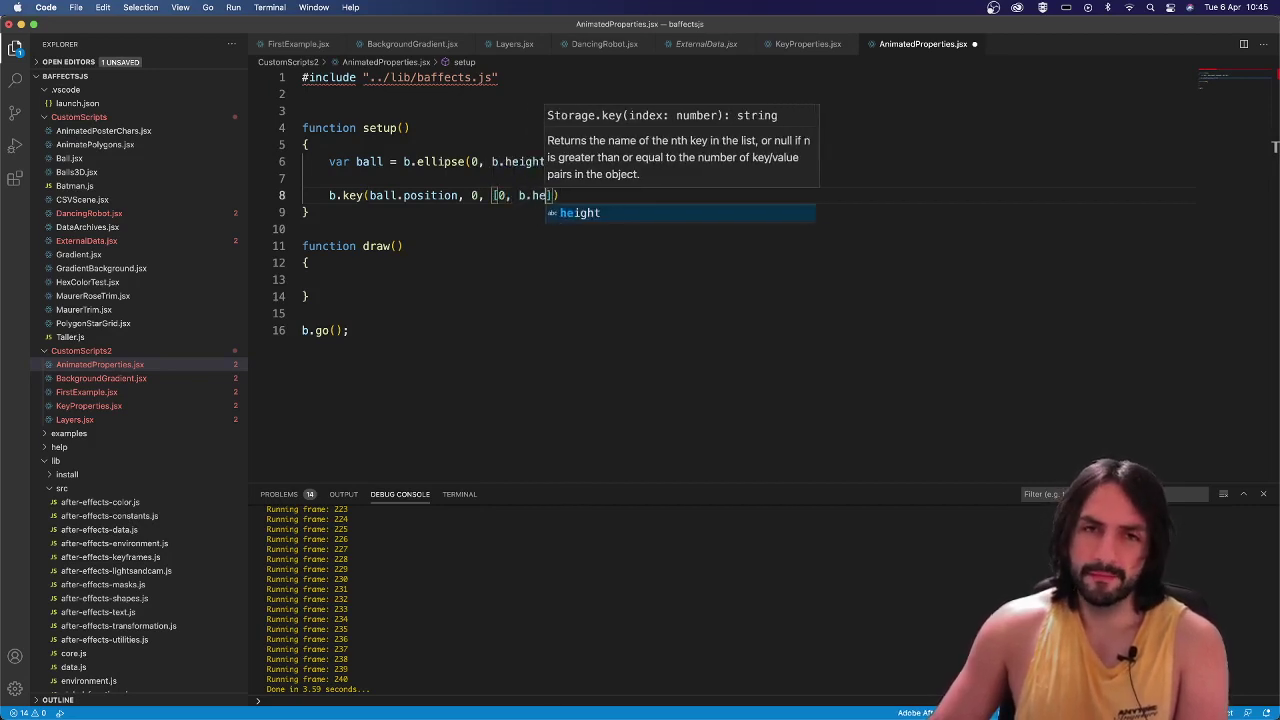
pyautogui.write('ight])')
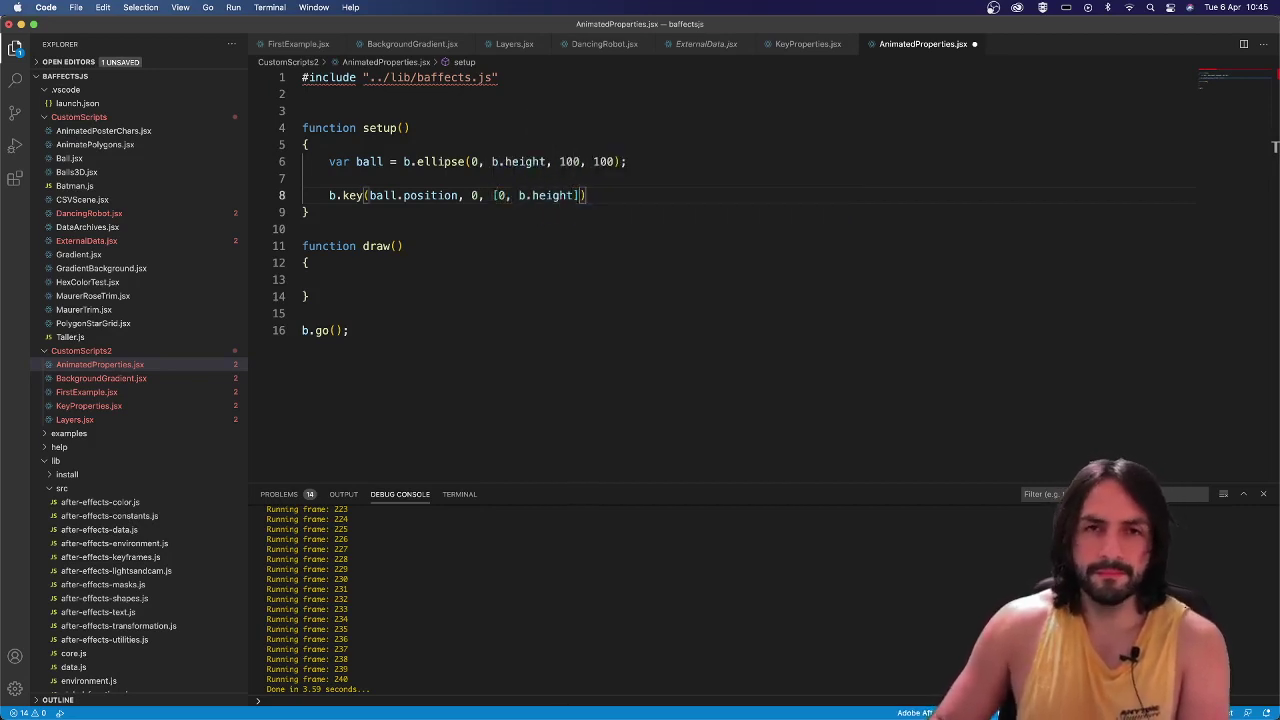
pyautogui.write(';')
pyautogui.press('Return')
pyautogui.write('b.key')
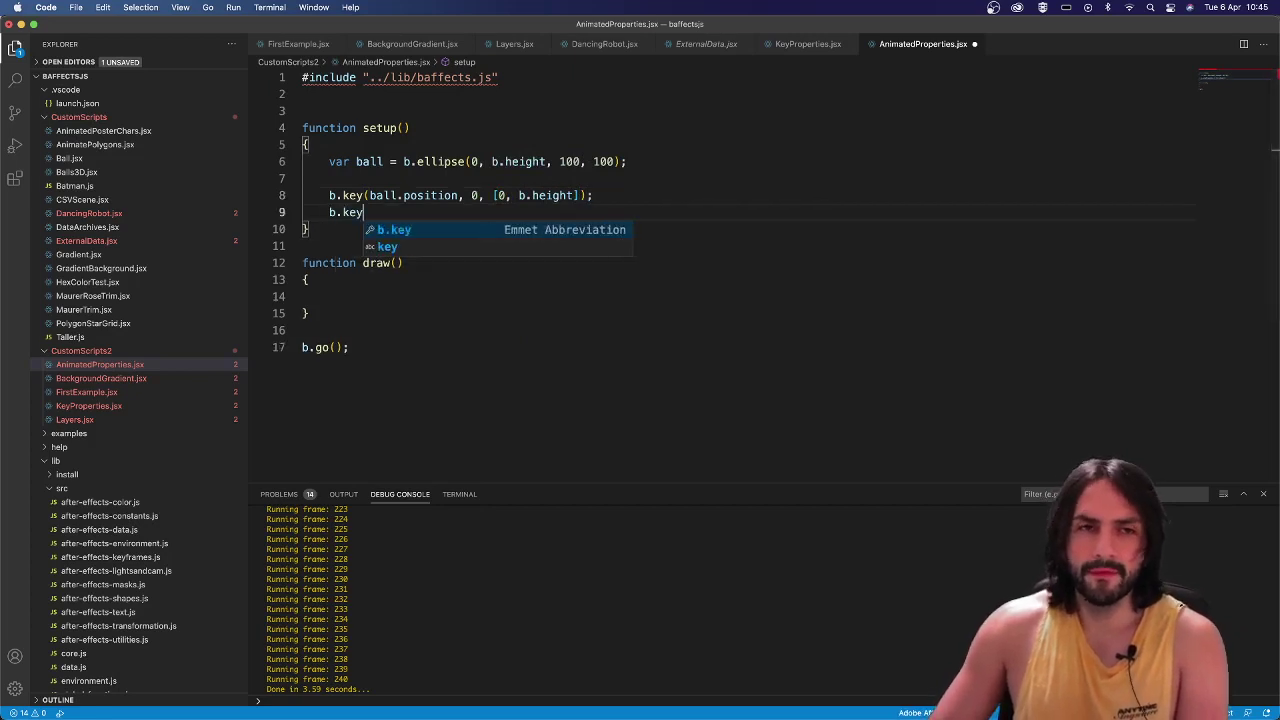
pyautogui.write('(ball.position')
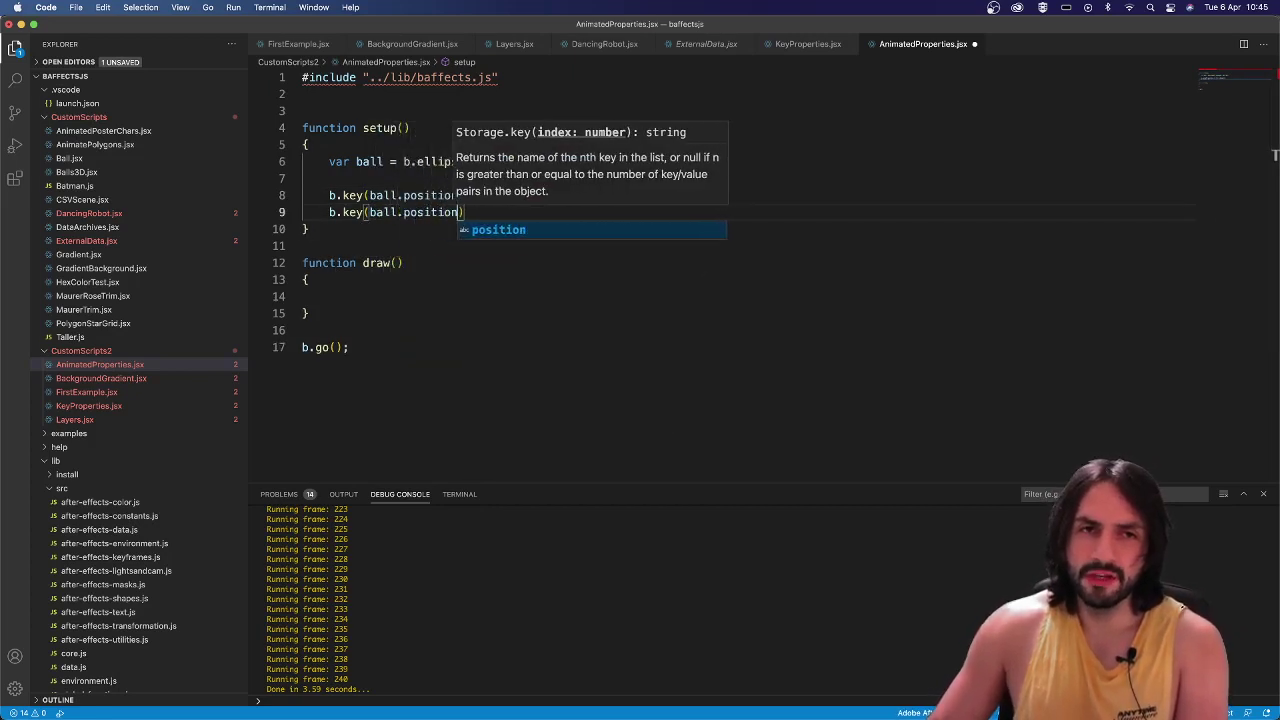
pyautogui.write(',')
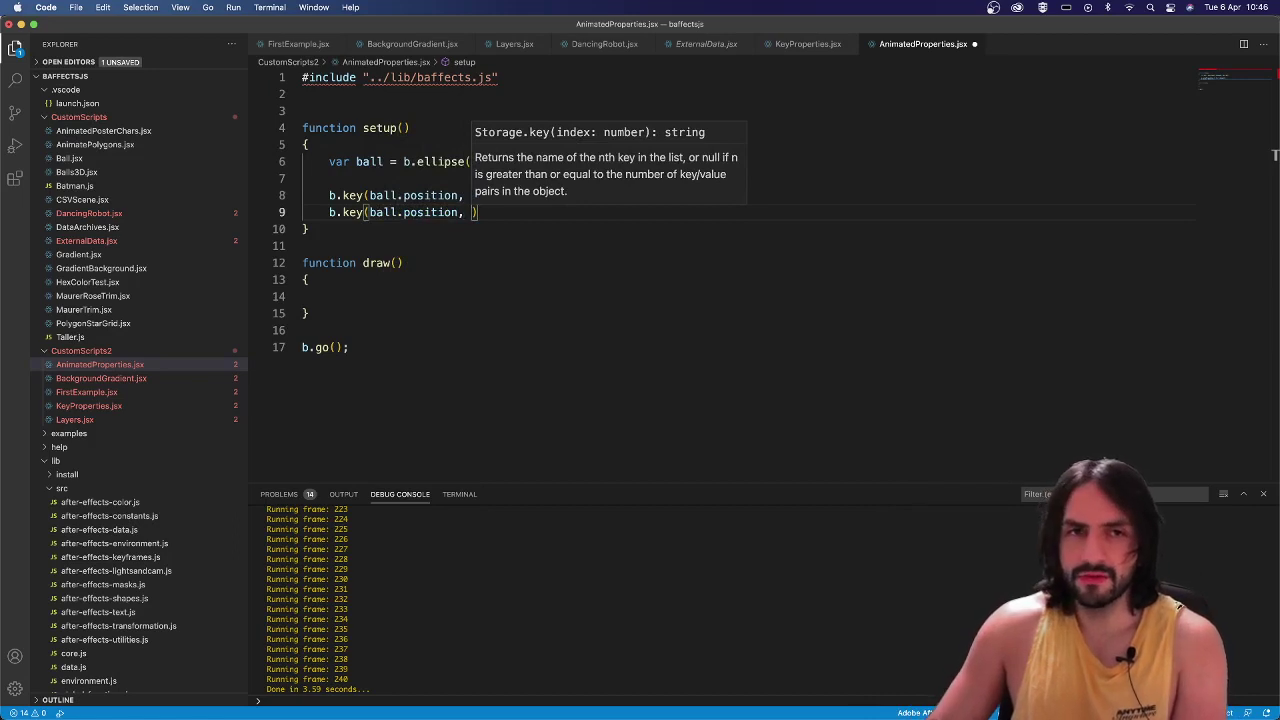
pyautogui.write('5, [b')
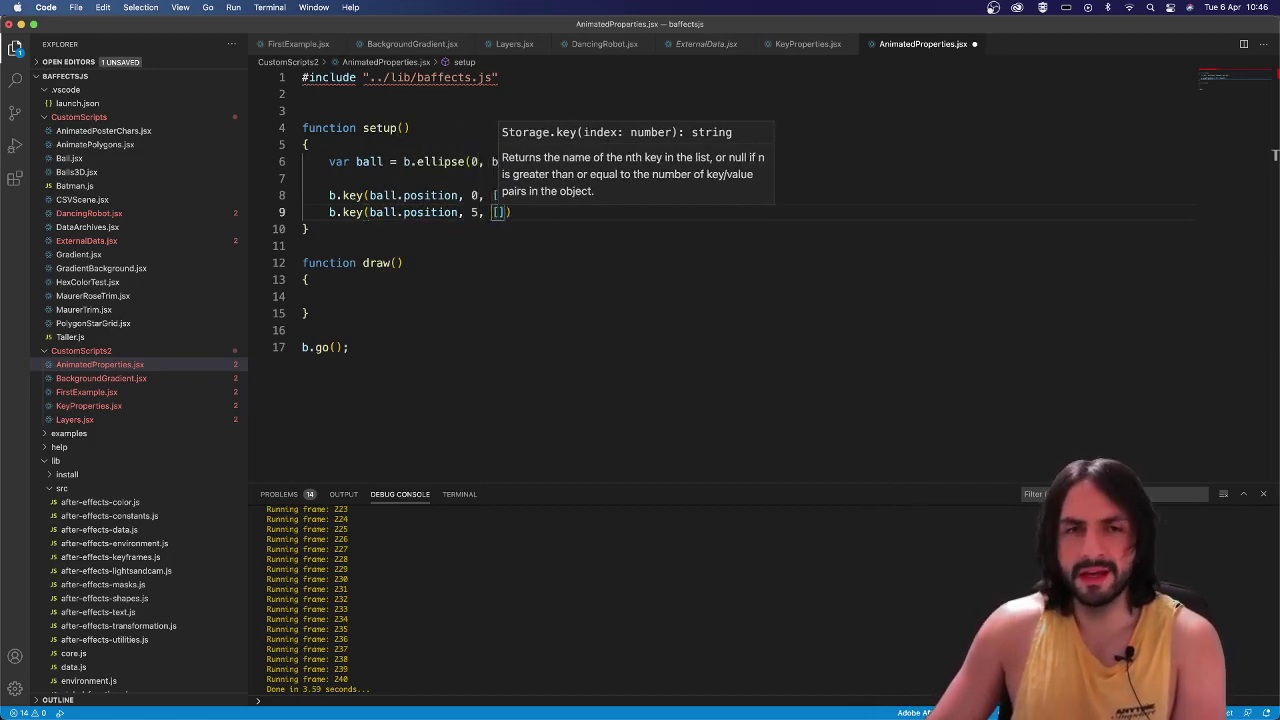
pyautogui.write('.width * 0')
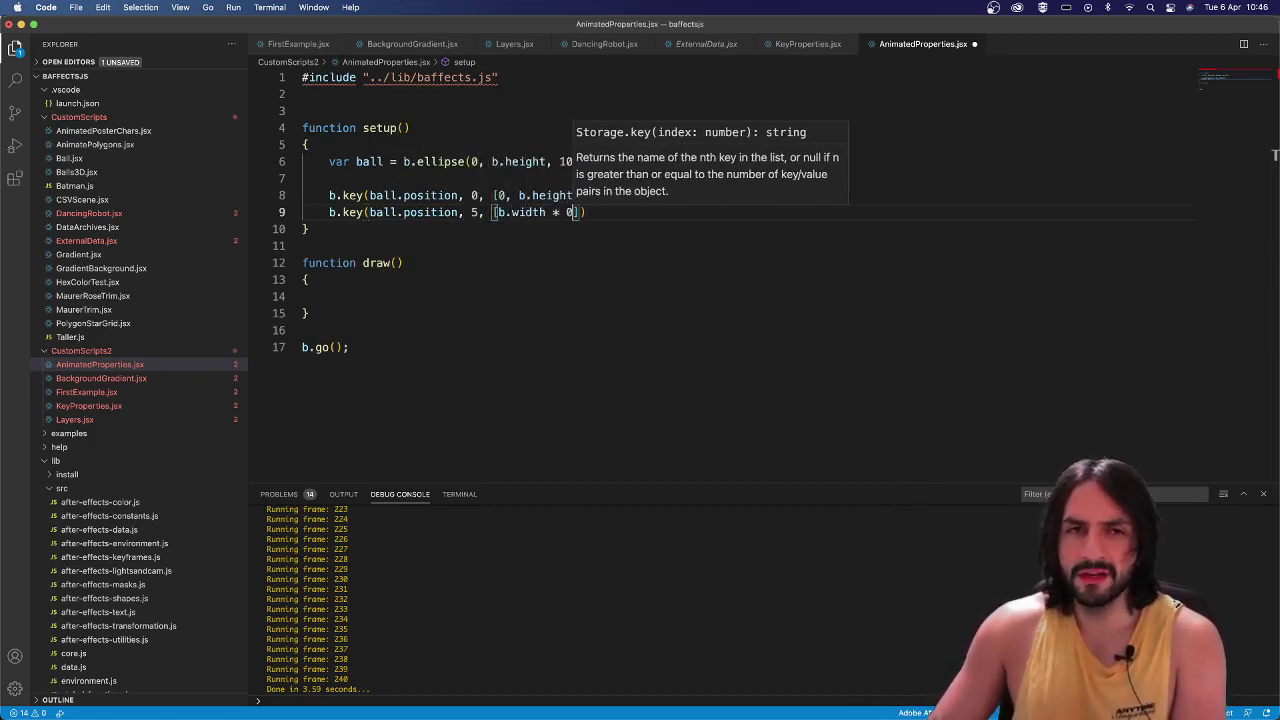
pyautogui.write('.5, 0]')
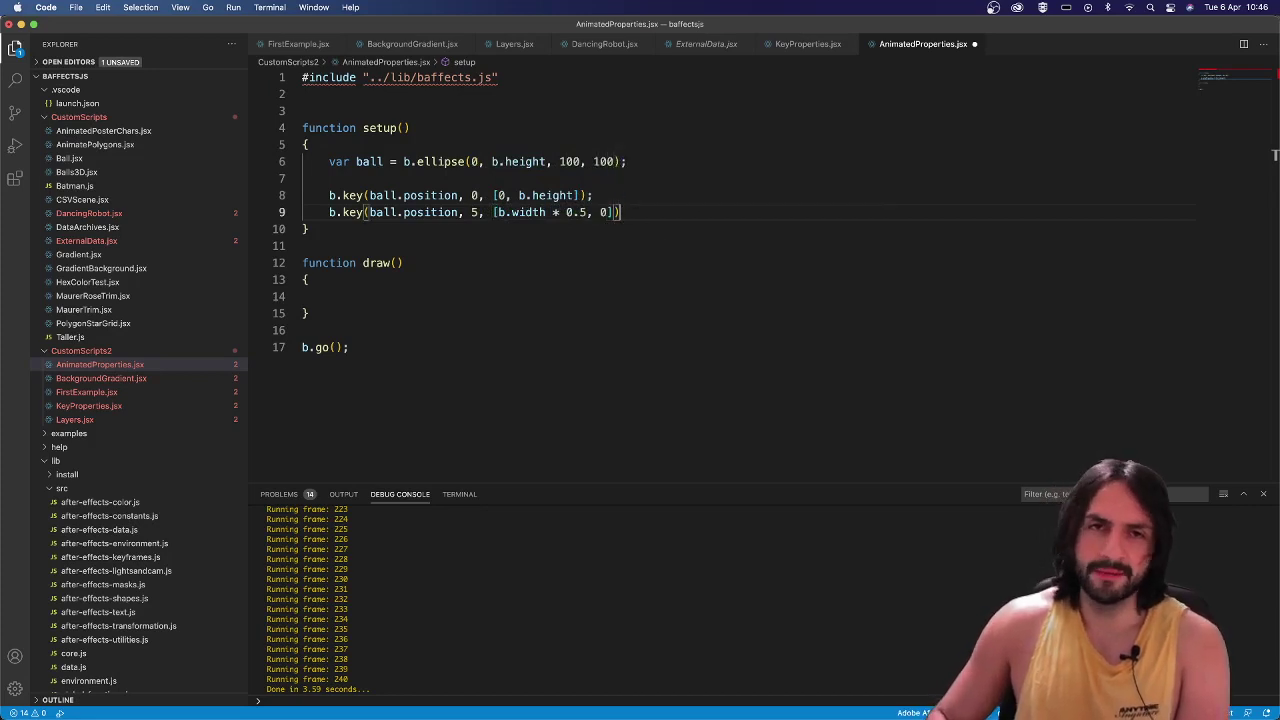
pyautogui.write(';')
# Add a time-10 position key at [b.width, b.height] and run the script with F5.
pyautogui.press('Return')
pyautogui.write('b.key')
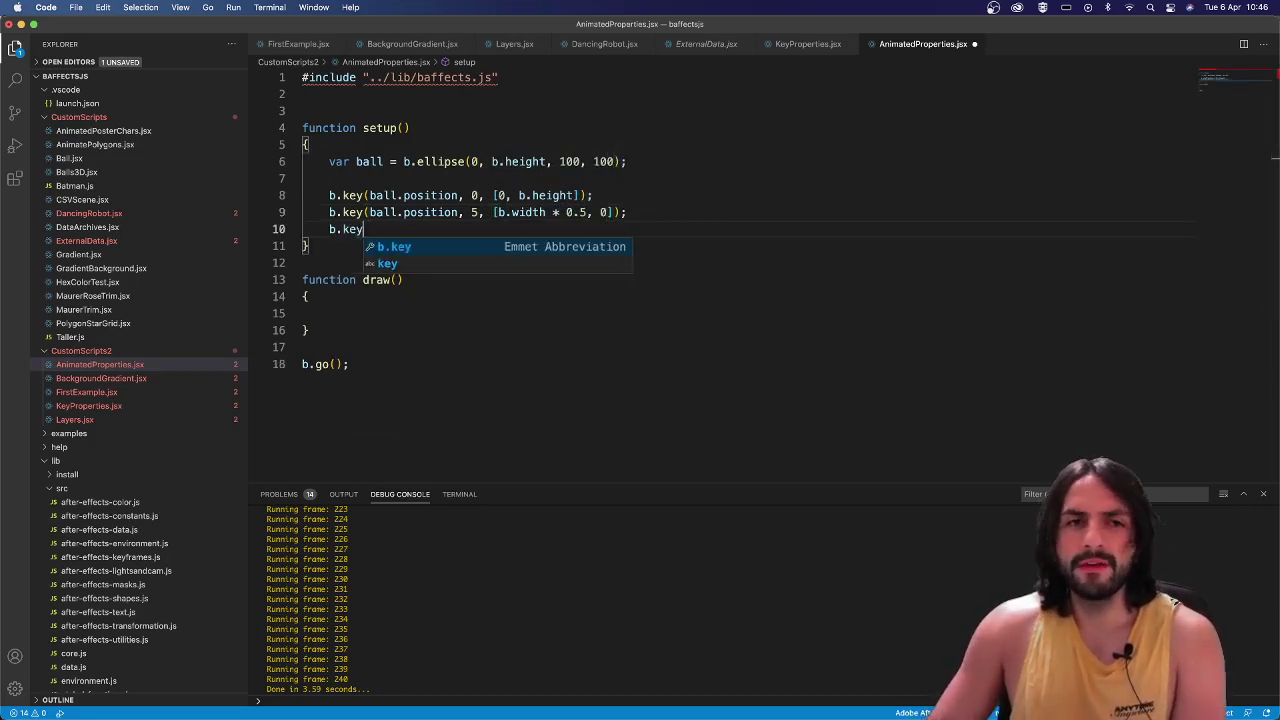
pyautogui.write('(ball.position')
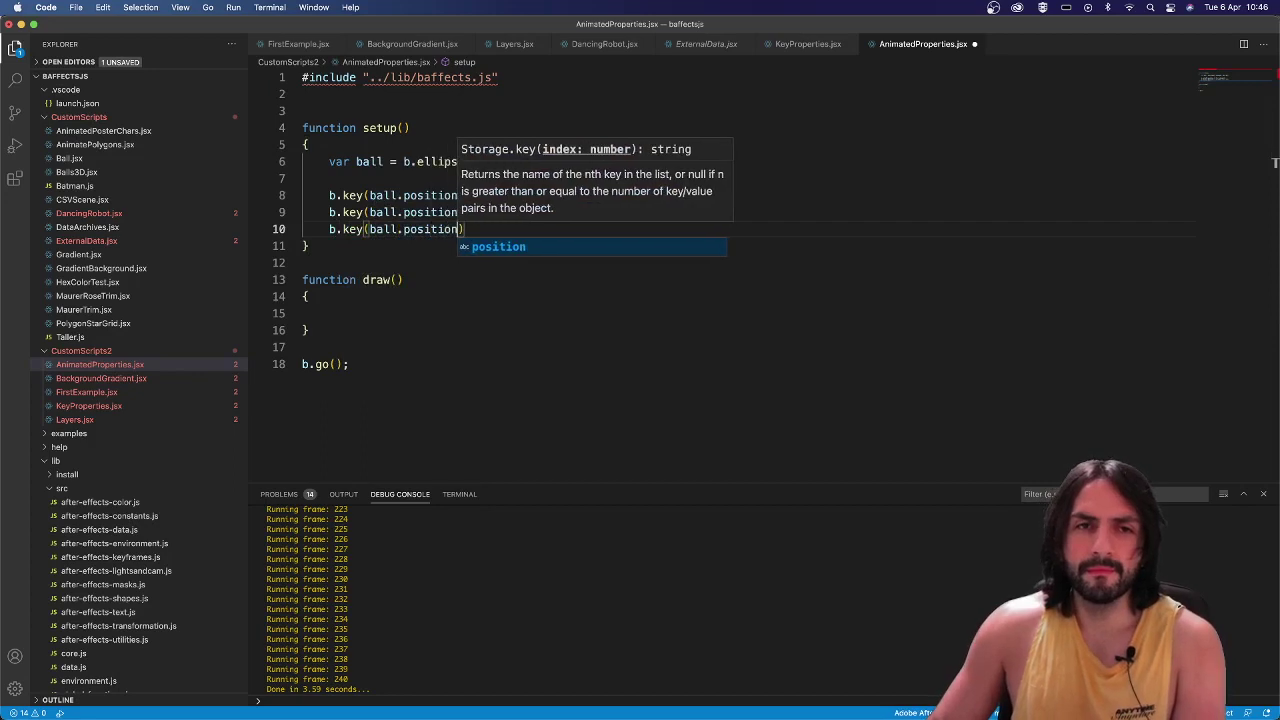
pyautogui.write(', 10')
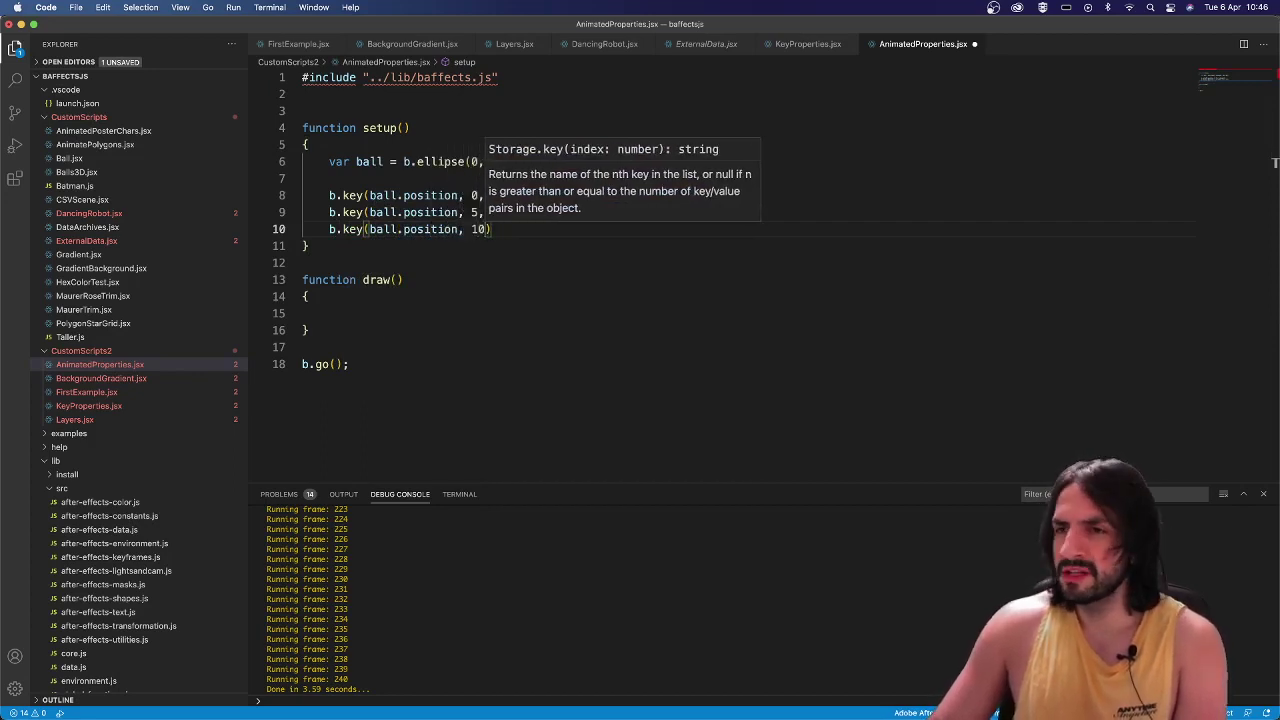
pyautogui.press('super+Tab')
pyautogui.press('super+Tab')
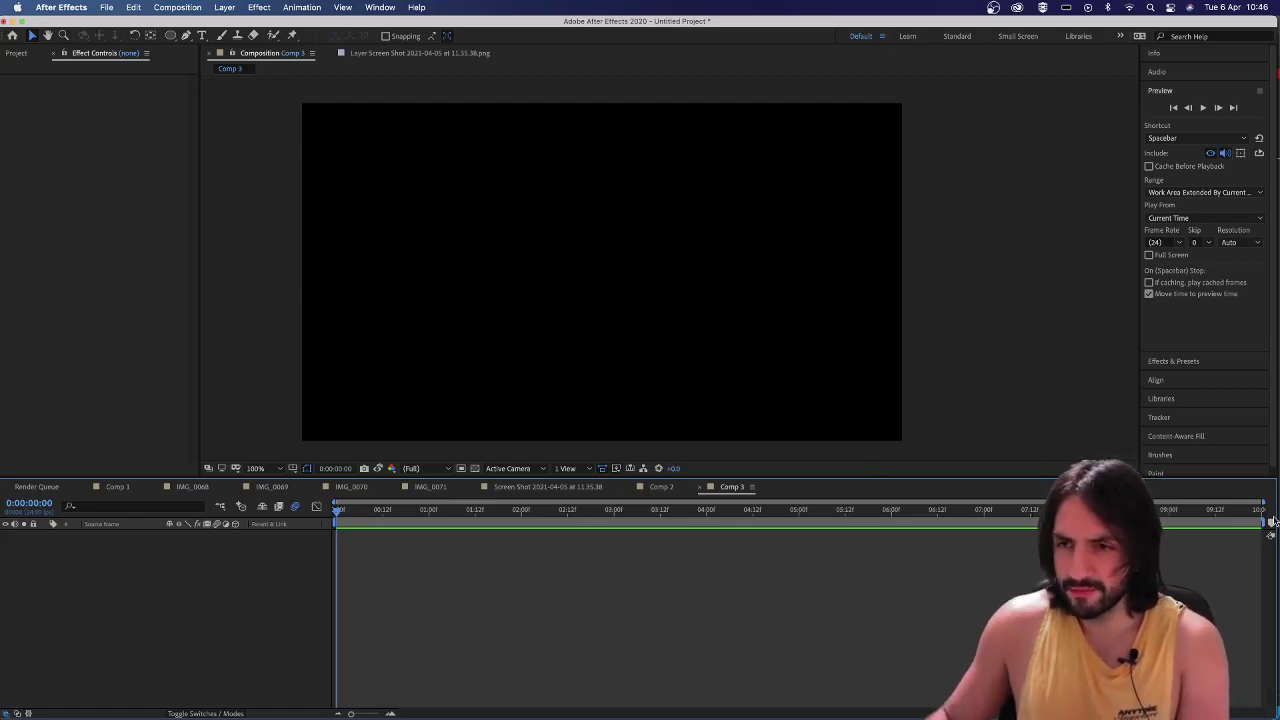
pyautogui.press('super+Tab')
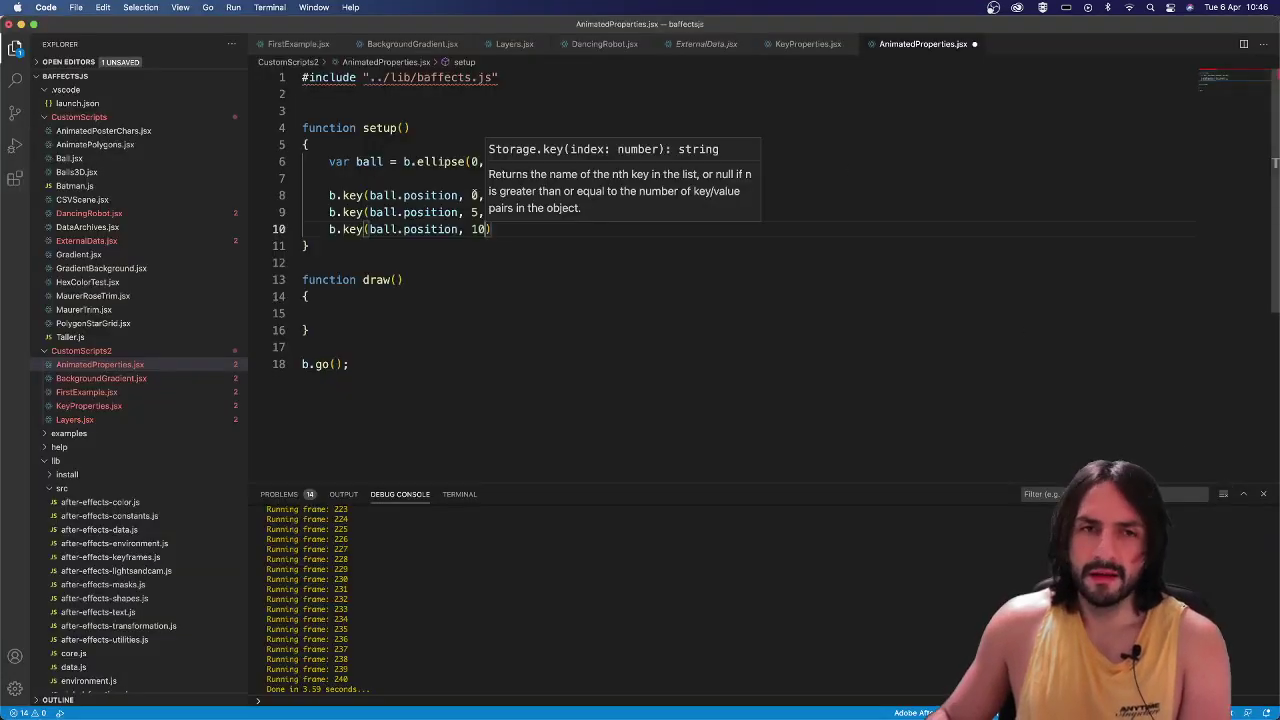
pyautogui.write(', ')
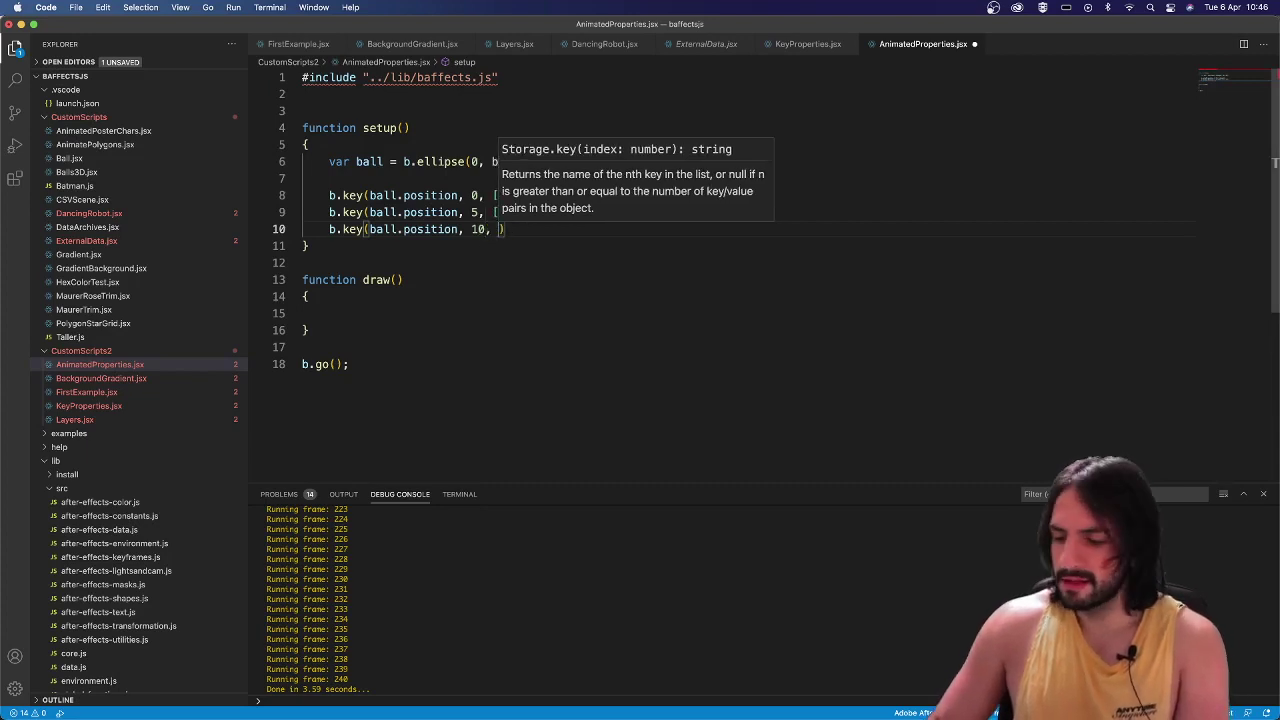
pyautogui.write('[b.width')
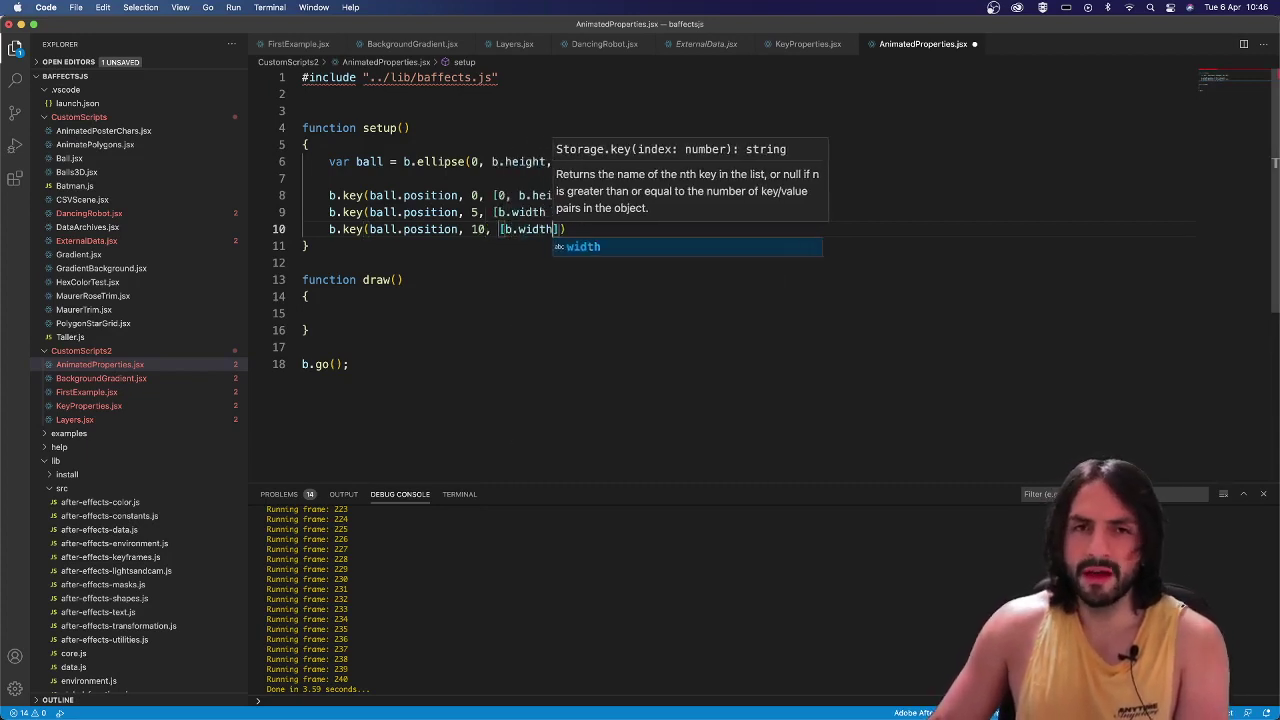
pyautogui.write(', b.')
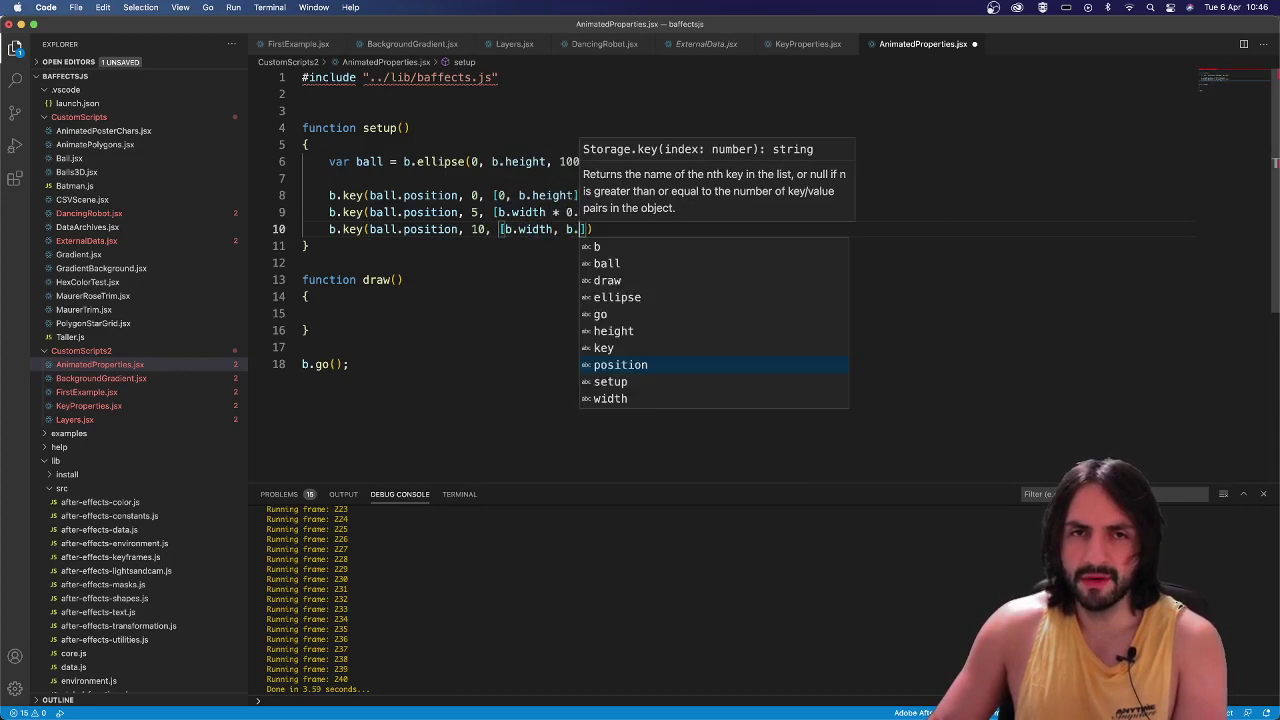
pyautogui.write('height')
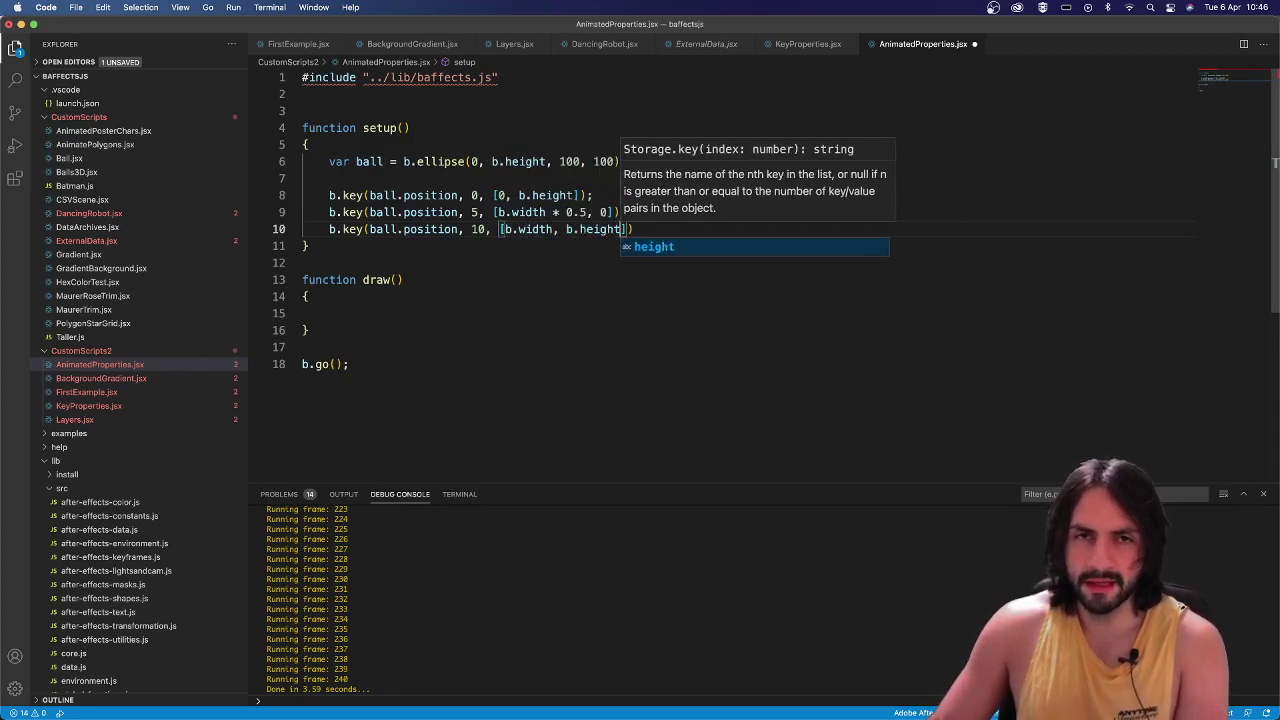
pyautogui.press('Right')
pyautogui.press('Right')
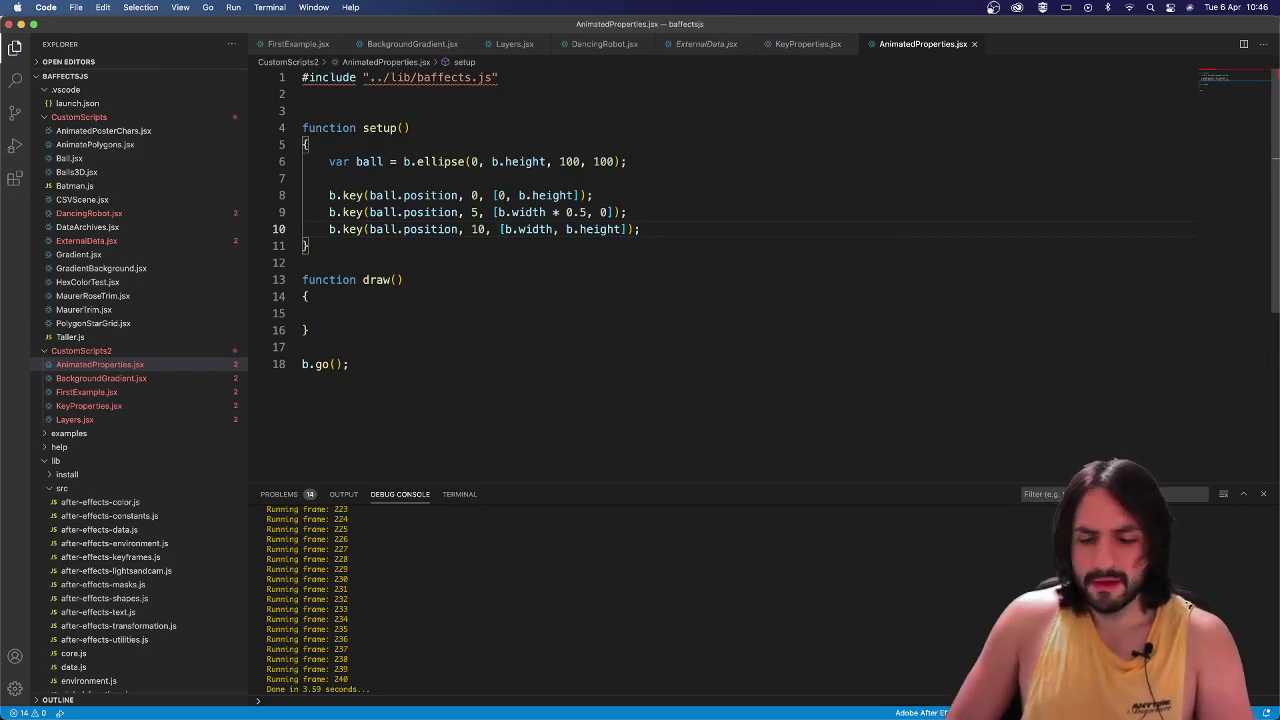
pyautogui.press('super+shift+p')
pyautogui.press('Escape')
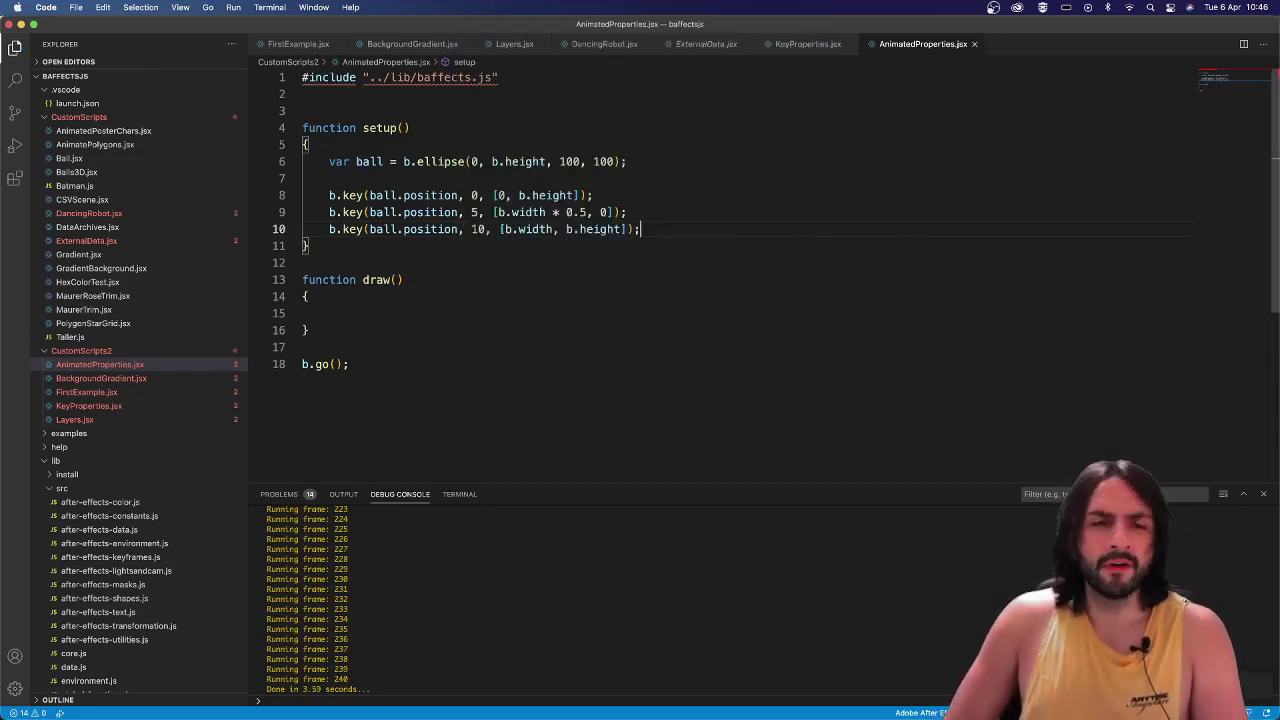
pyautogui.press('F5')
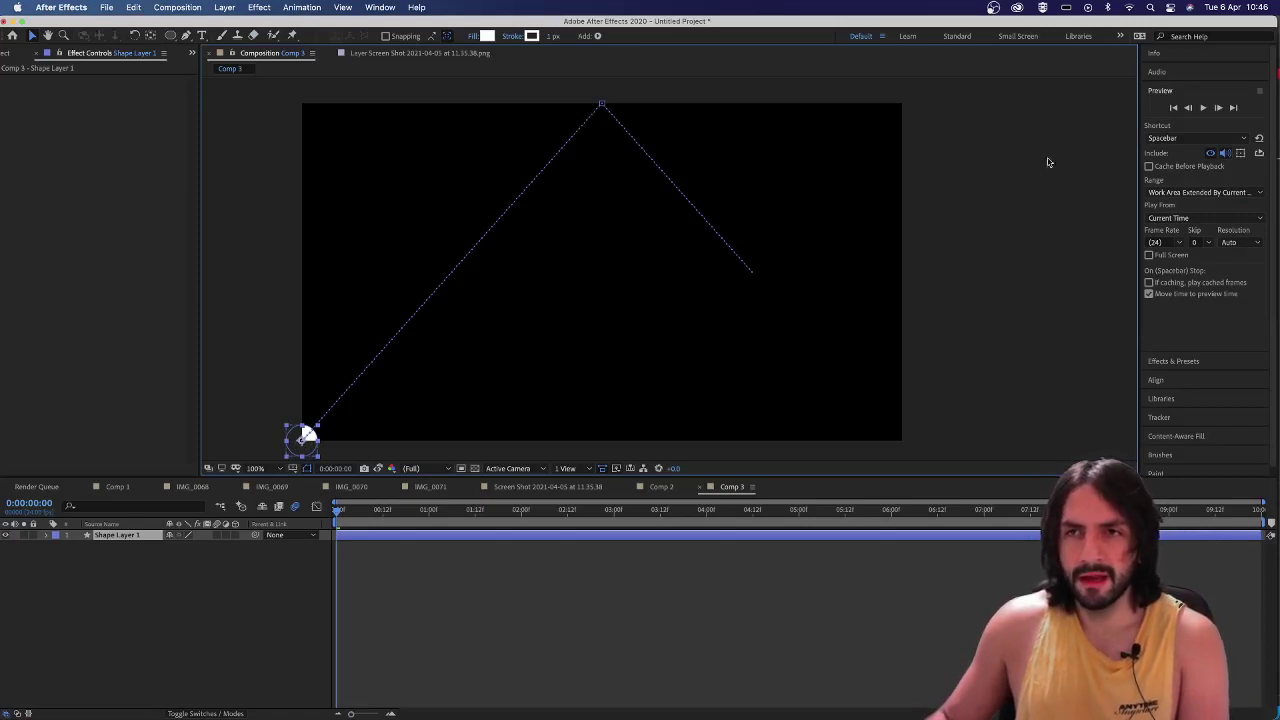
# Preview the ball's peaked motion path in Comp 3, then return to VS Code.
pyautogui.click(1203, 108)
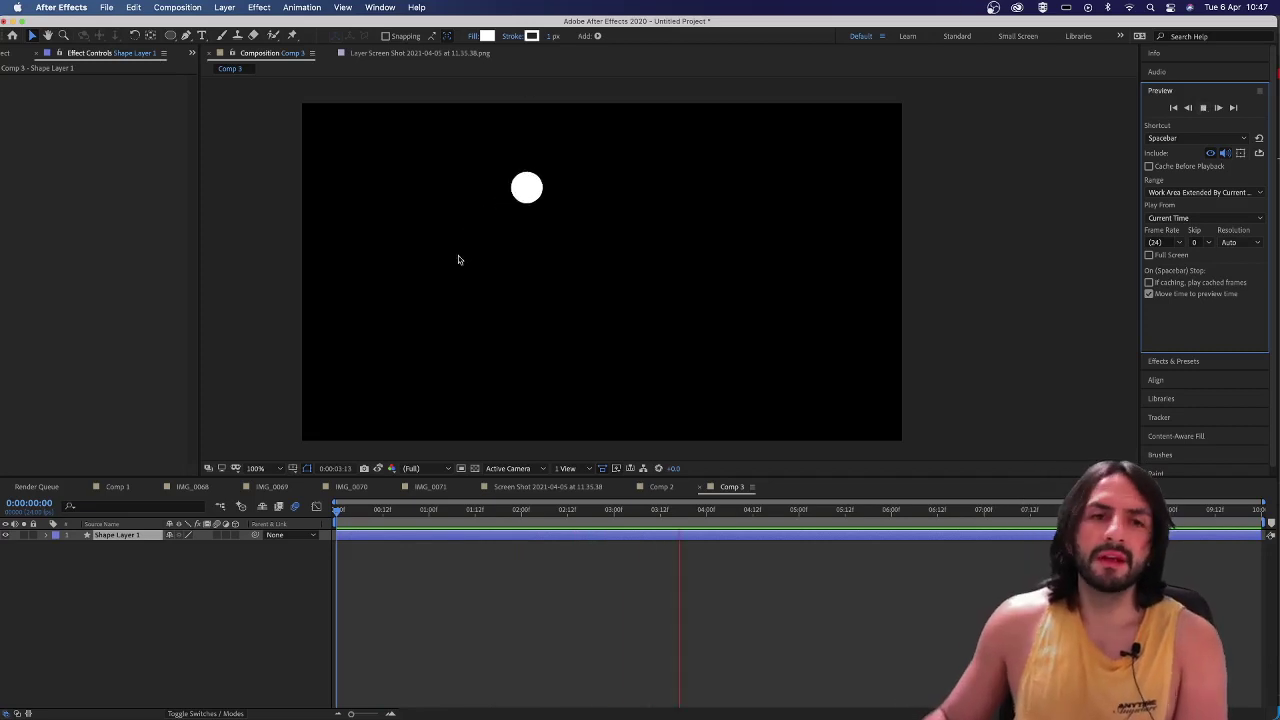
pyautogui.press('super+Tab')
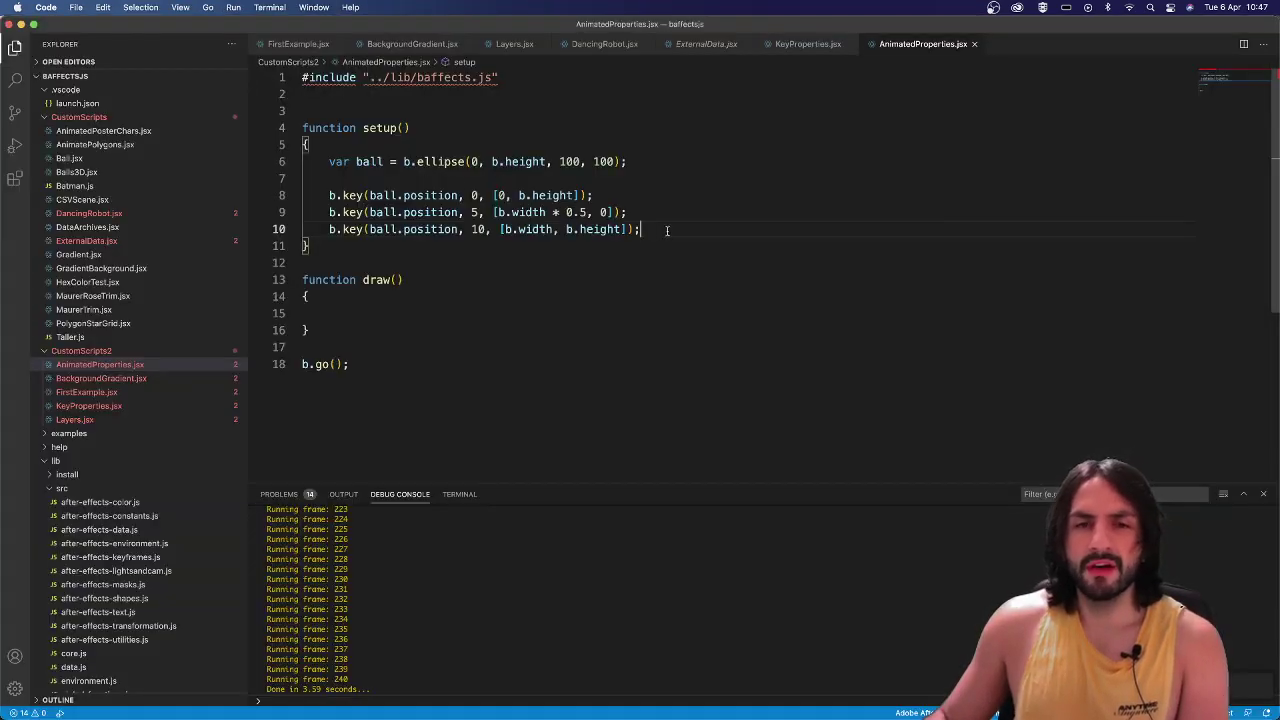
# Paste a copy of the three position key lines below, replacing the unfinished ball.size line.
pyautogui.press('Return')
pyautogui.press('Return')
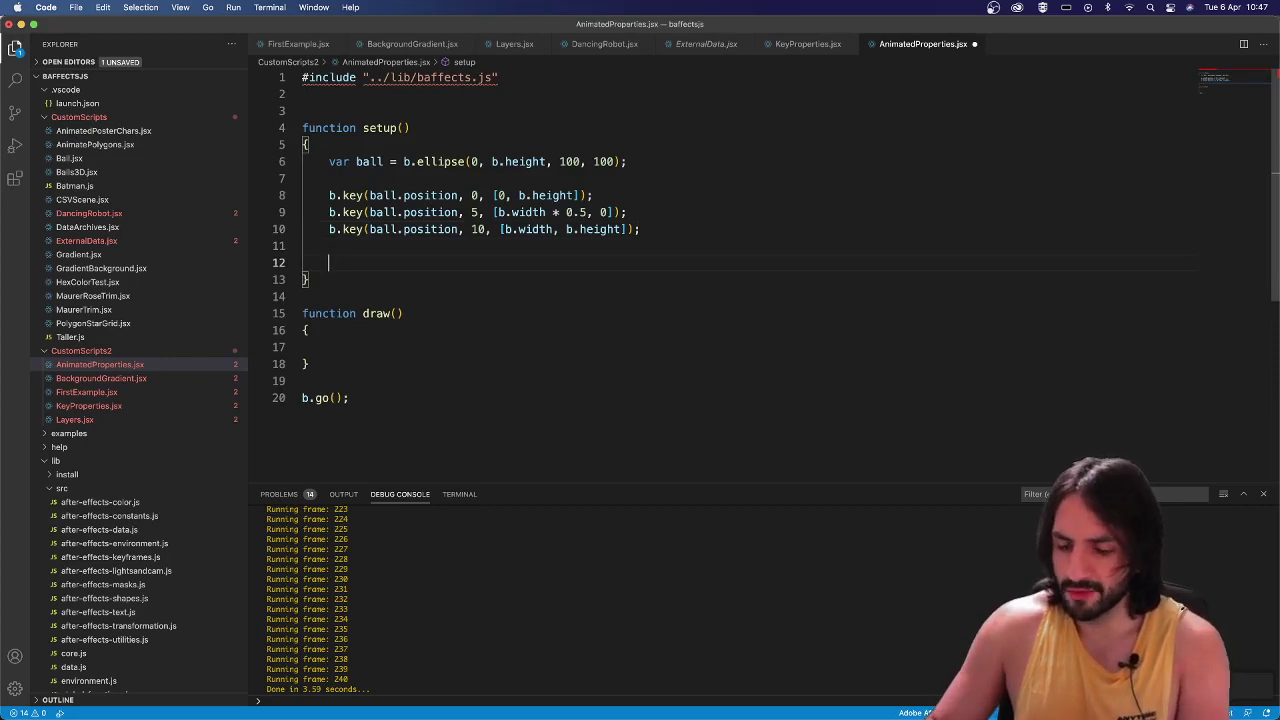
pyautogui.click(807, 46)
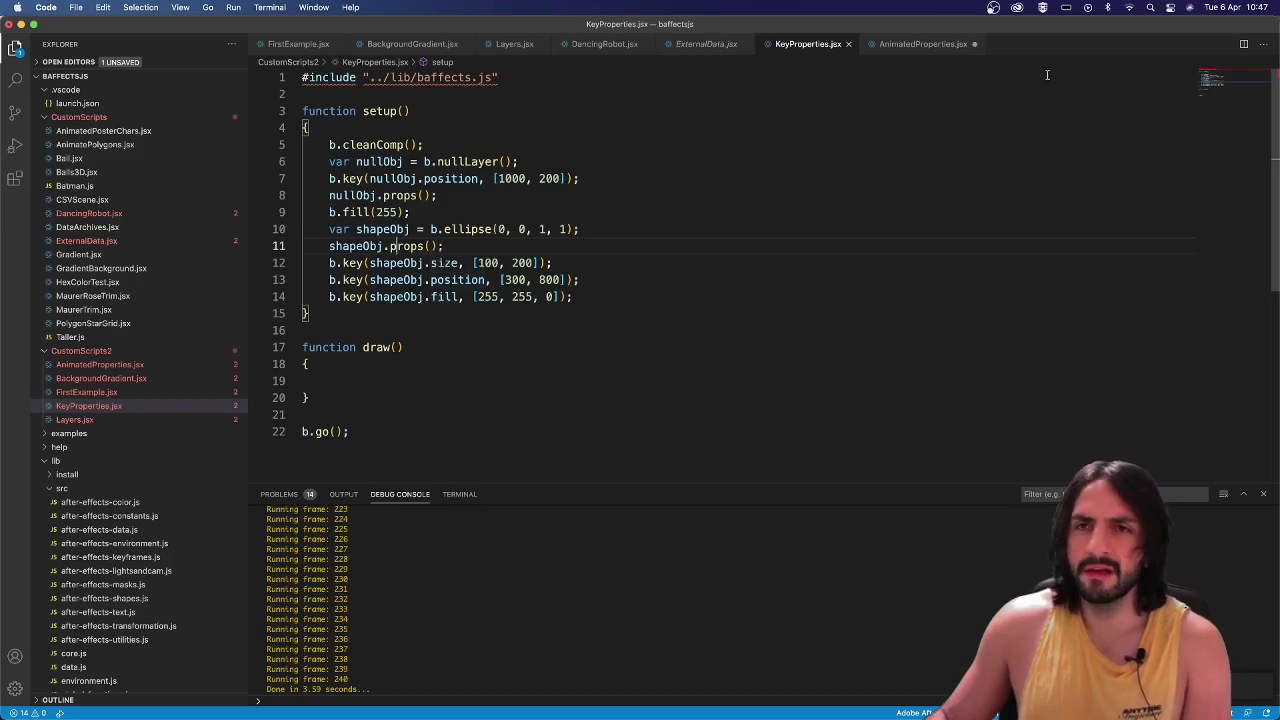
pyautogui.click(922, 44)
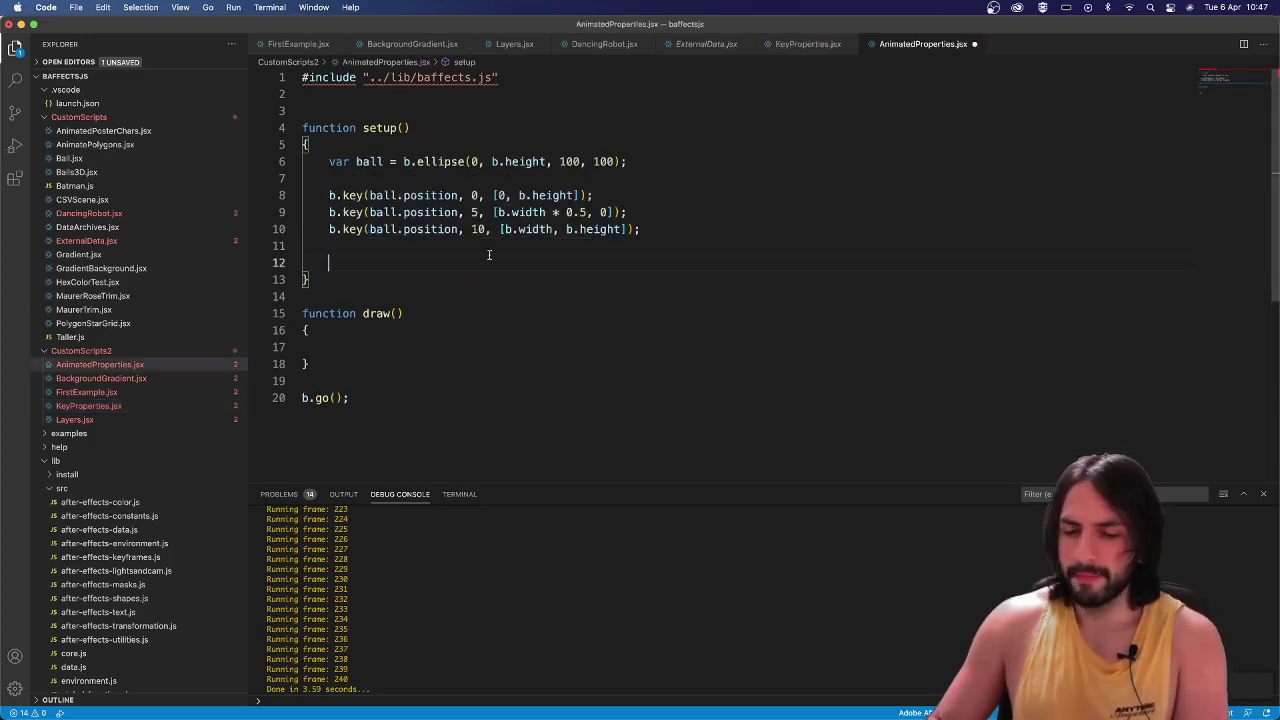
pyautogui.write('b.key(bal')
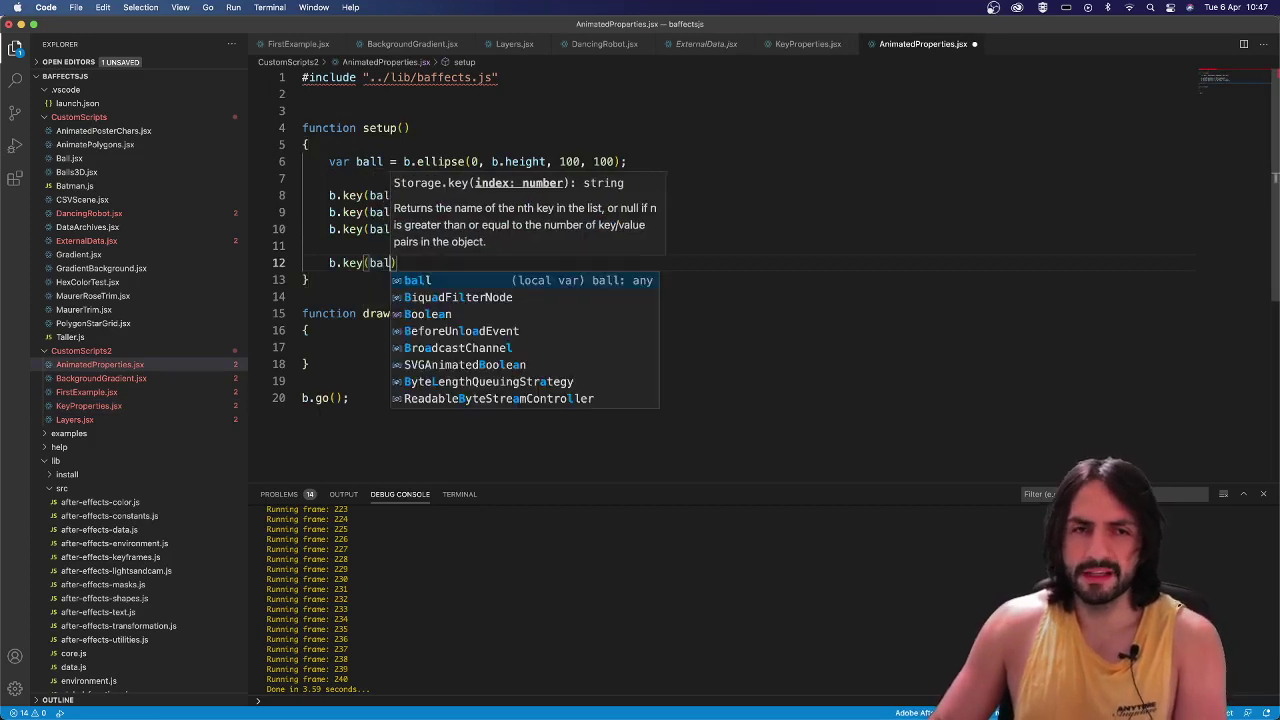
pyautogui.write('l.size,')
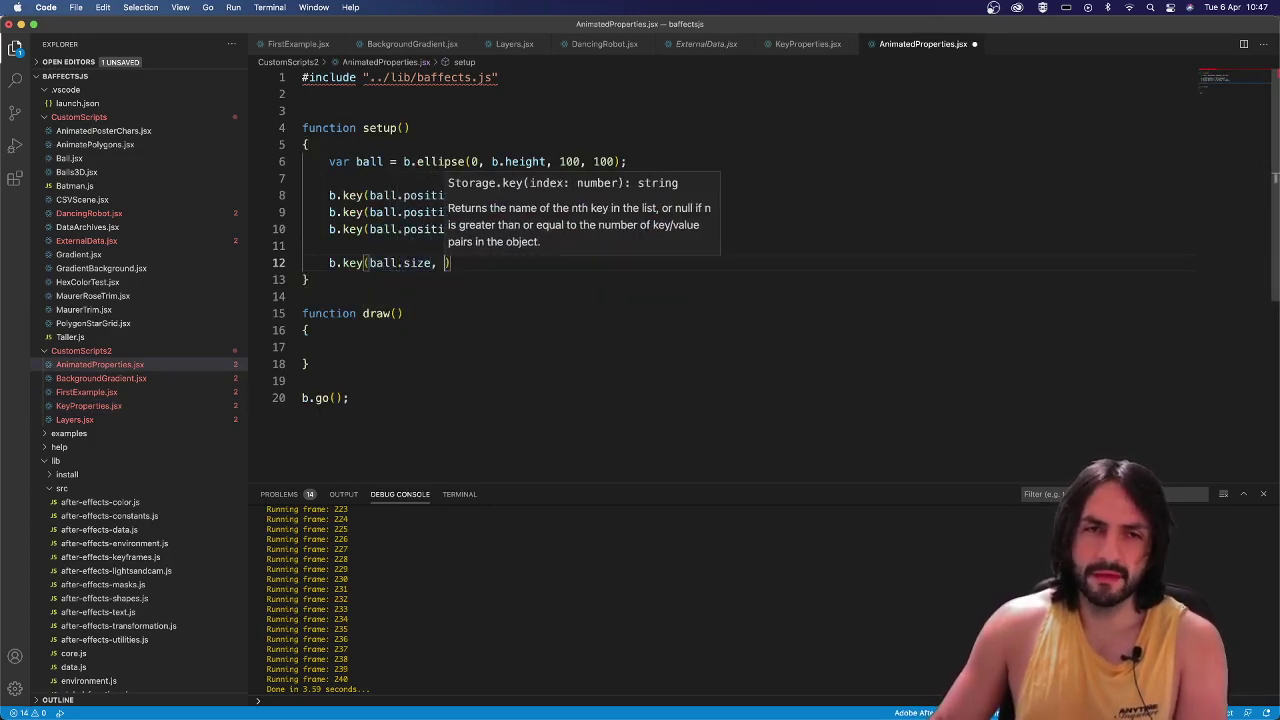
pyautogui.moveTo(640, 229); pyautogui.dragTo(234, 205)
pyautogui.press('super+c')
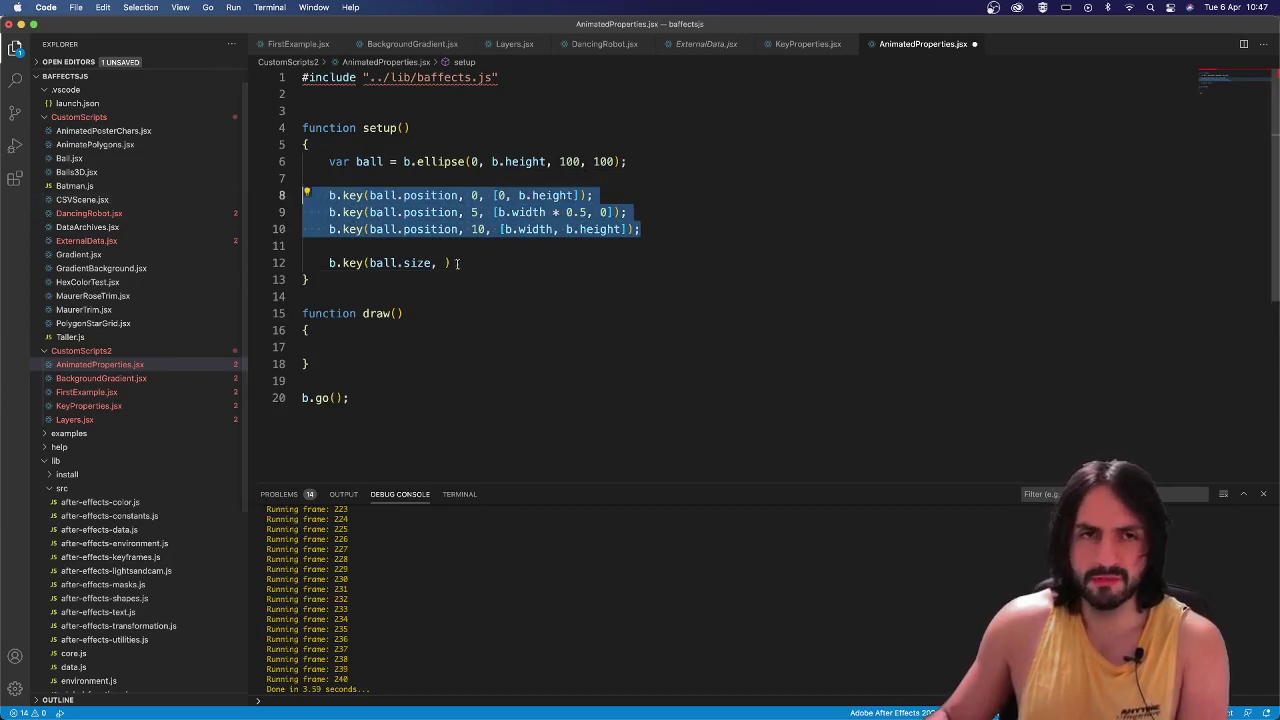
pyautogui.moveTo(452, 262); pyautogui.dragTo(343, 262)
pyautogui.press('super+v')
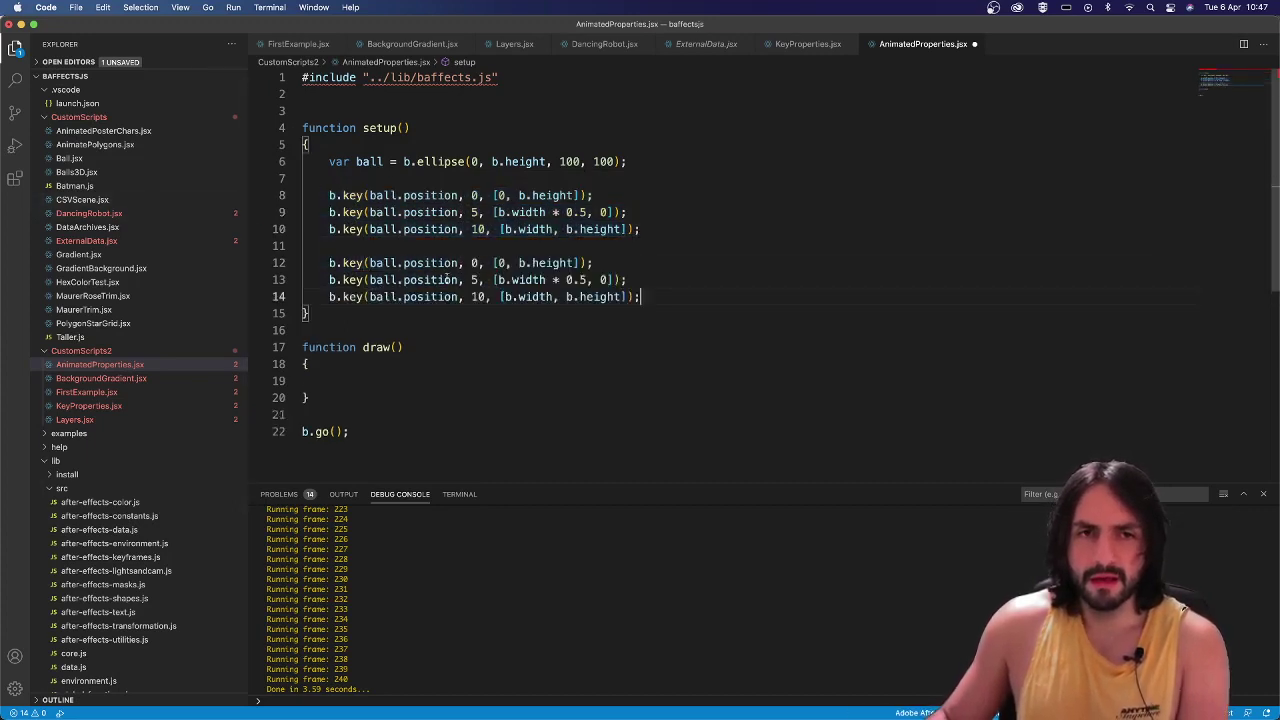
# Retarget all three pasted keys from ball.position to ball.size.
pyautogui.doubleClick(420, 262)
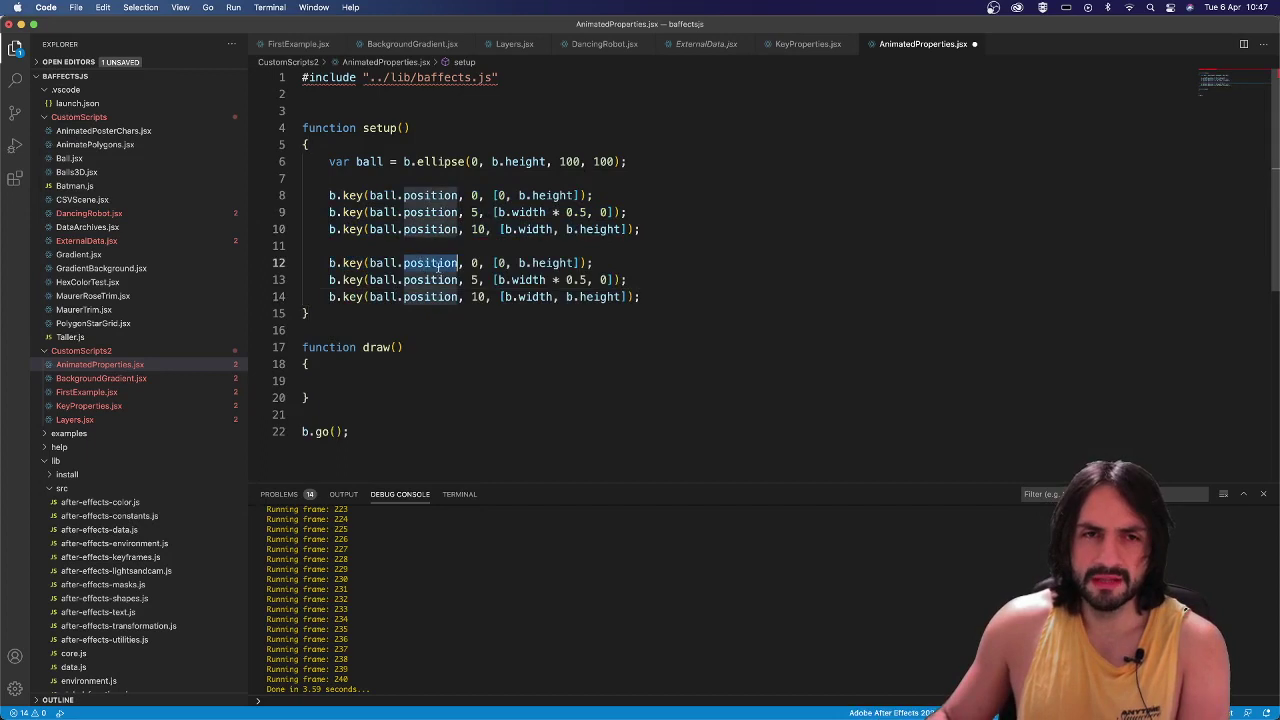
pyautogui.write('size')
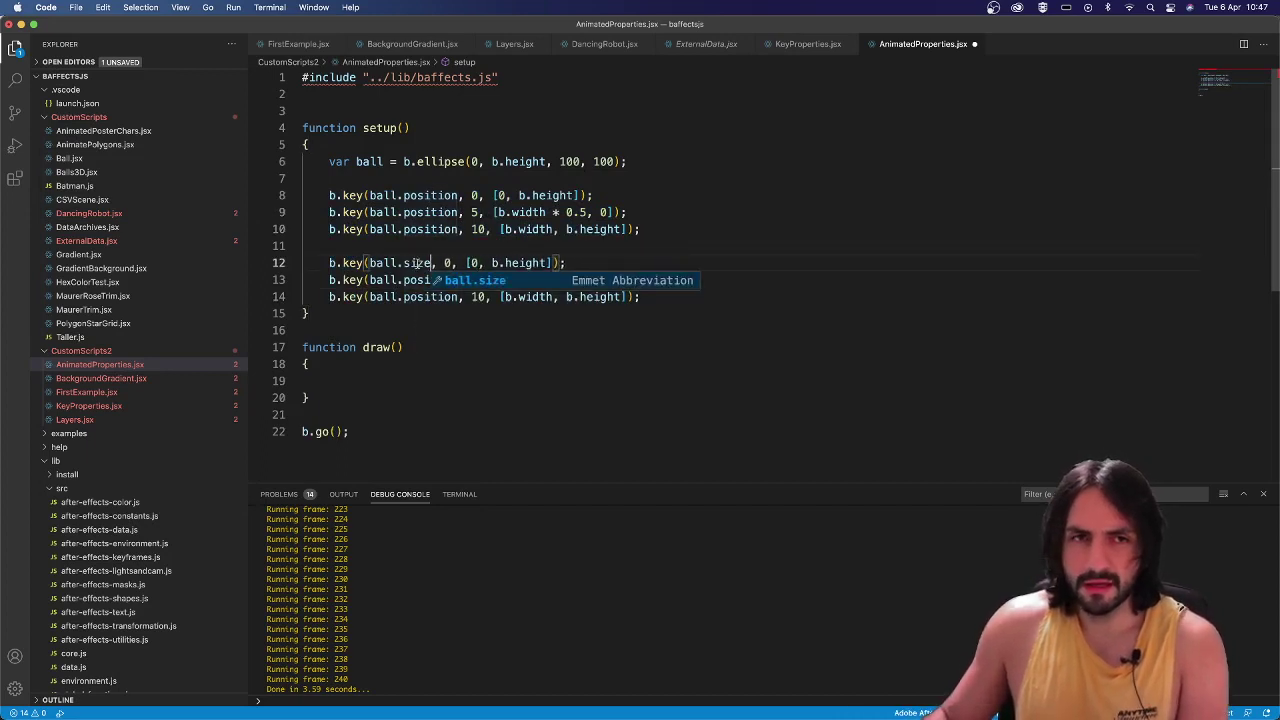
pyautogui.tripleClick(418, 263)
pyautogui.doubleClick(418, 262)
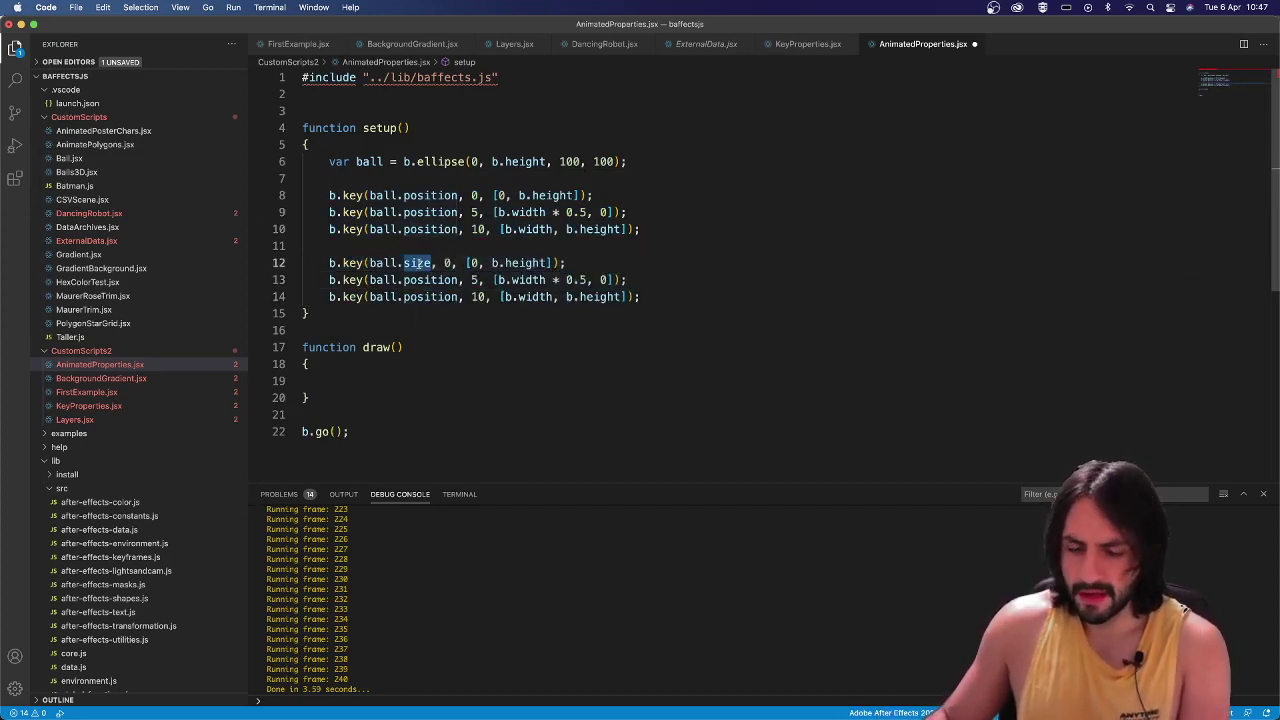
pyautogui.hotkey('ctrl', 'c')
pyautogui.doubleClick(416, 279)
pyautogui.hotkey('ctrl', 'v')
pyautogui.doubleClick(420, 296)
pyautogui.hotkey('ctrl', 'v')
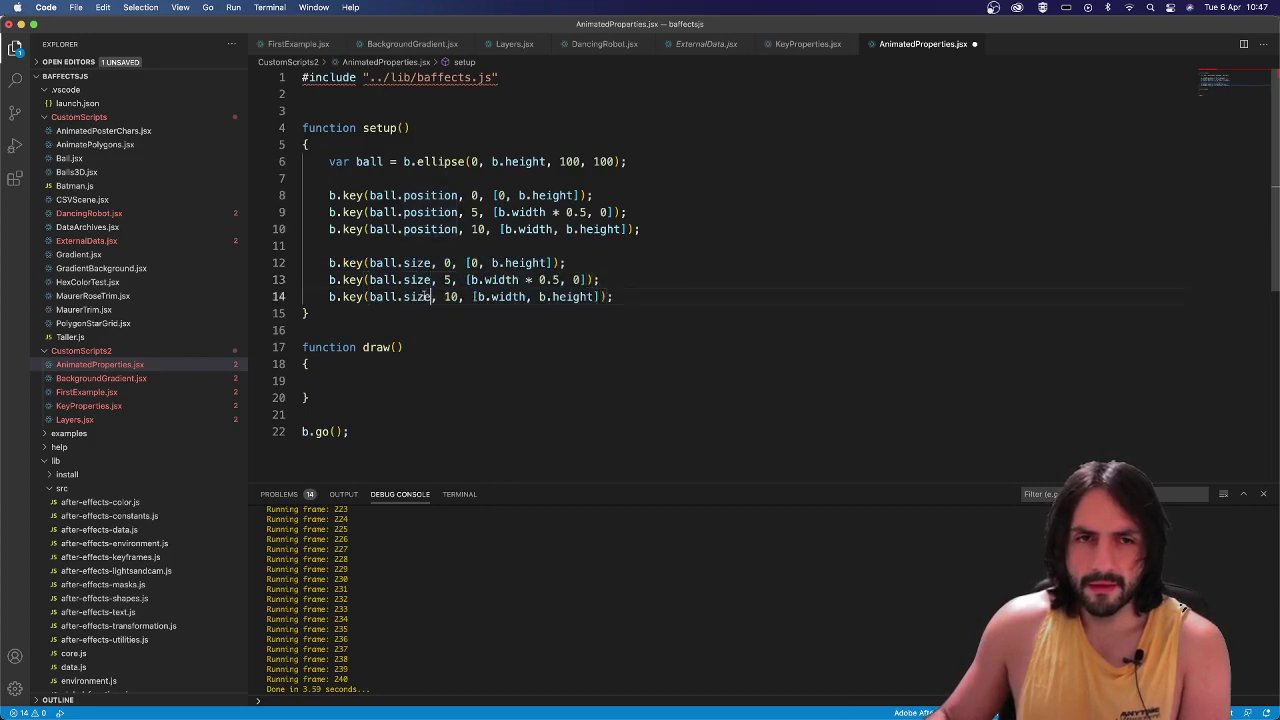
# Set the first size key to [100, 100] and the last to [200, 200].
pyautogui.moveTo(471, 262); pyautogui.dragTo(550, 262)
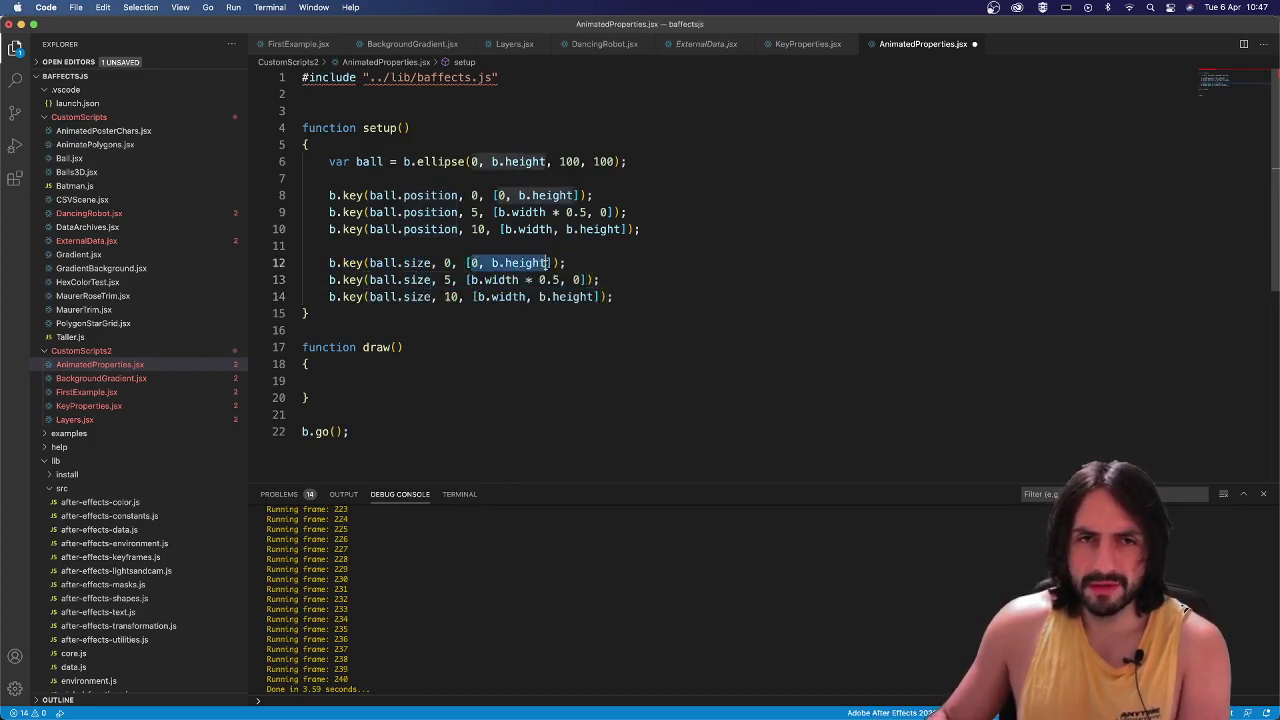
pyautogui.click(550, 262)
pyautogui.press('BackSpace')
pyautogui.press('BackSpace')
pyautogui.press('BackSpace')
pyautogui.write('100, 1')
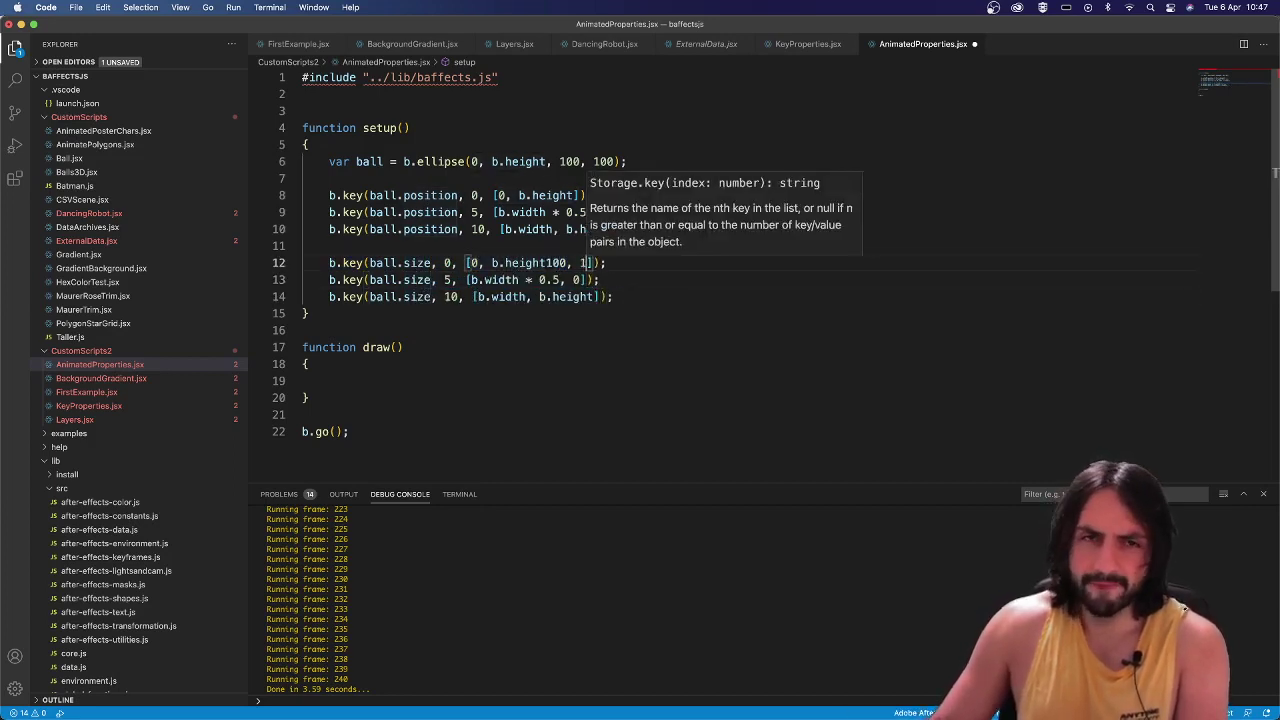
pyautogui.press('BackSpace')
pyautogui.press('BackSpace')
pyautogui.press('BackSpace')
pyautogui.press('BackSpace')
pyautogui.press('BackSpace')
pyautogui.press('BackSpace')
pyautogui.press('BackSpace')
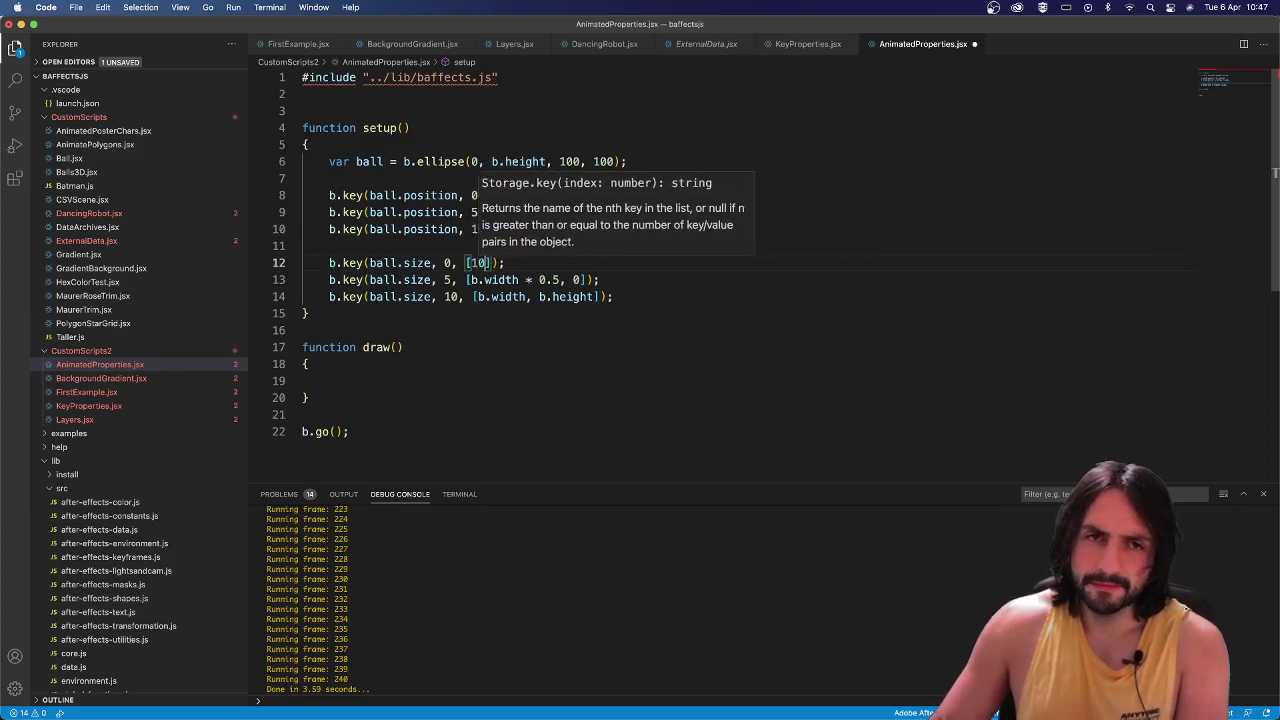
pyautogui.write('100, 100')
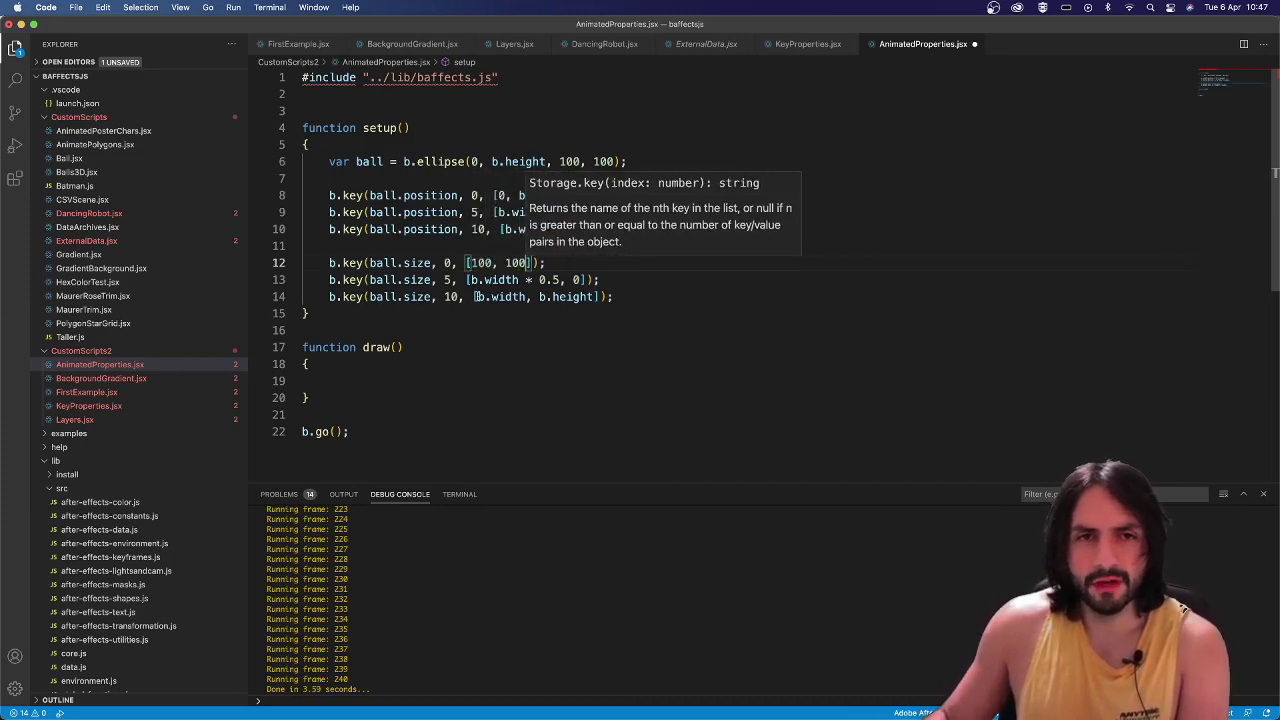
pyautogui.moveTo(476, 297); pyautogui.dragTo(599, 296)
pyautogui.click(597, 296)
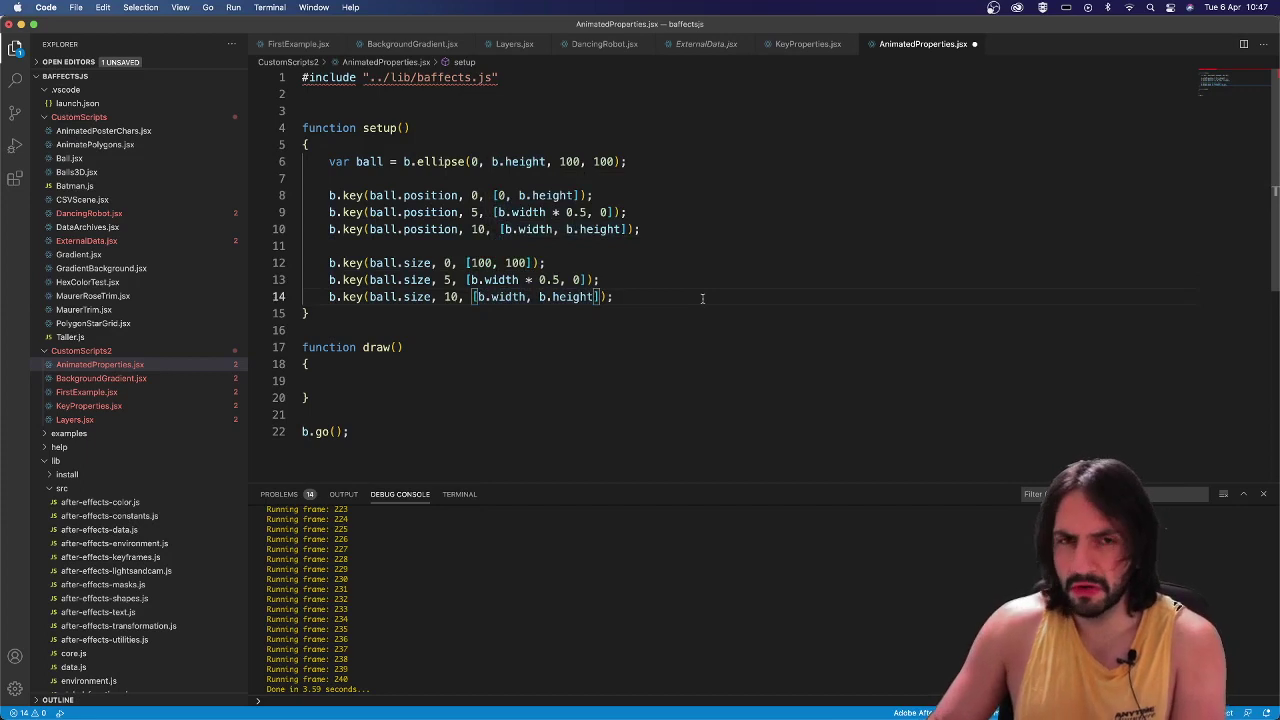
pyautogui.press('BackSpace')
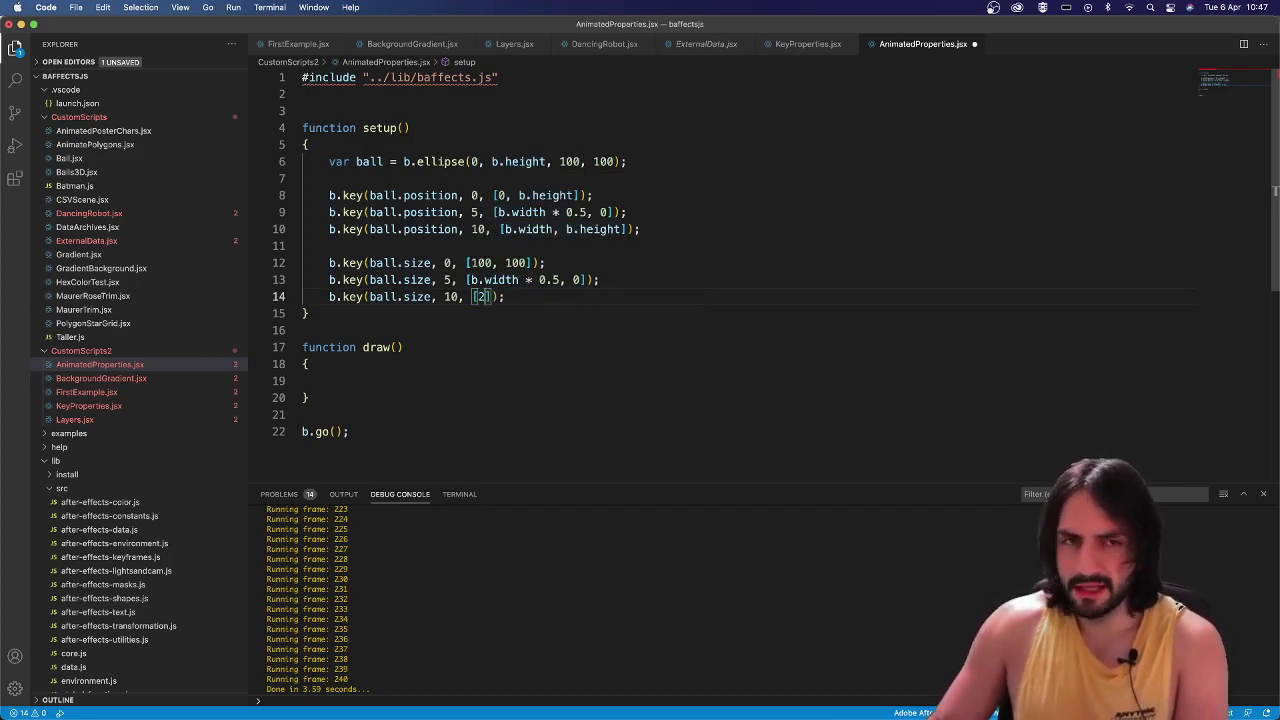
pyautogui.write('200')
# Set the middle size key to [b.random(100), b.random(200)].
pyautogui.click(484, 280)
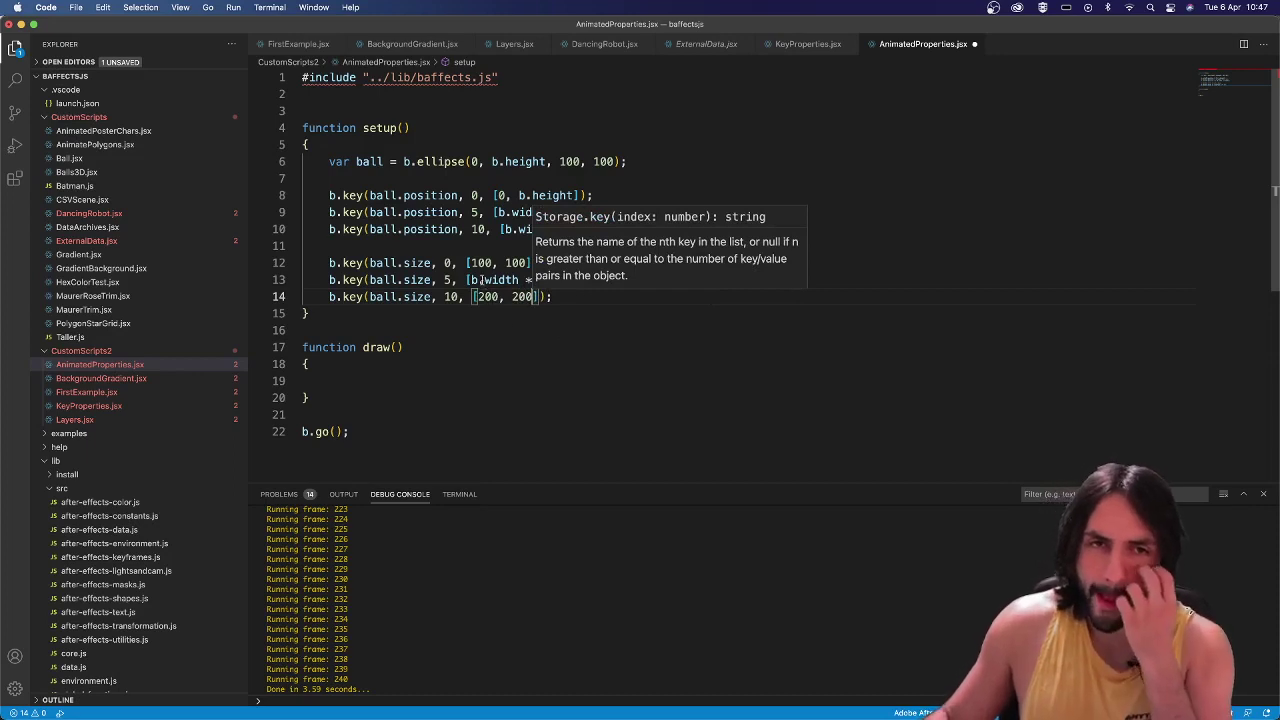
pyautogui.moveTo(469, 280); pyautogui.dragTo(562, 280)
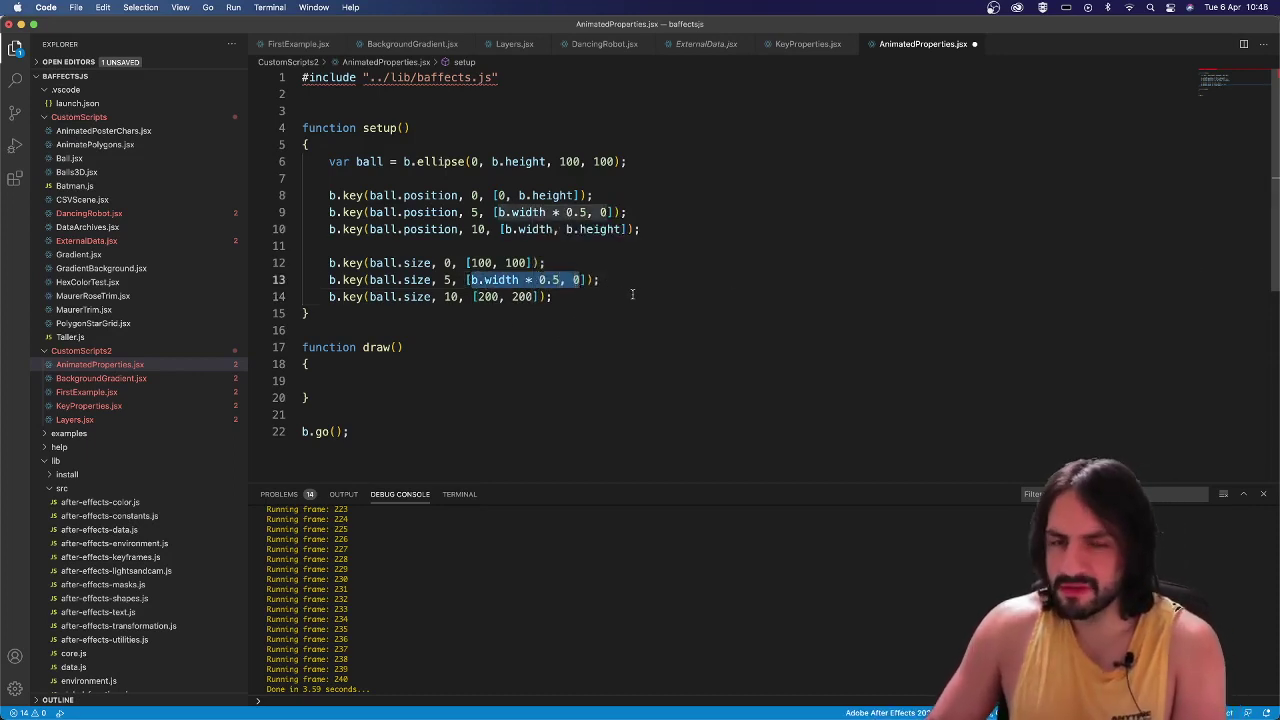
pyautogui.write('b.random(')
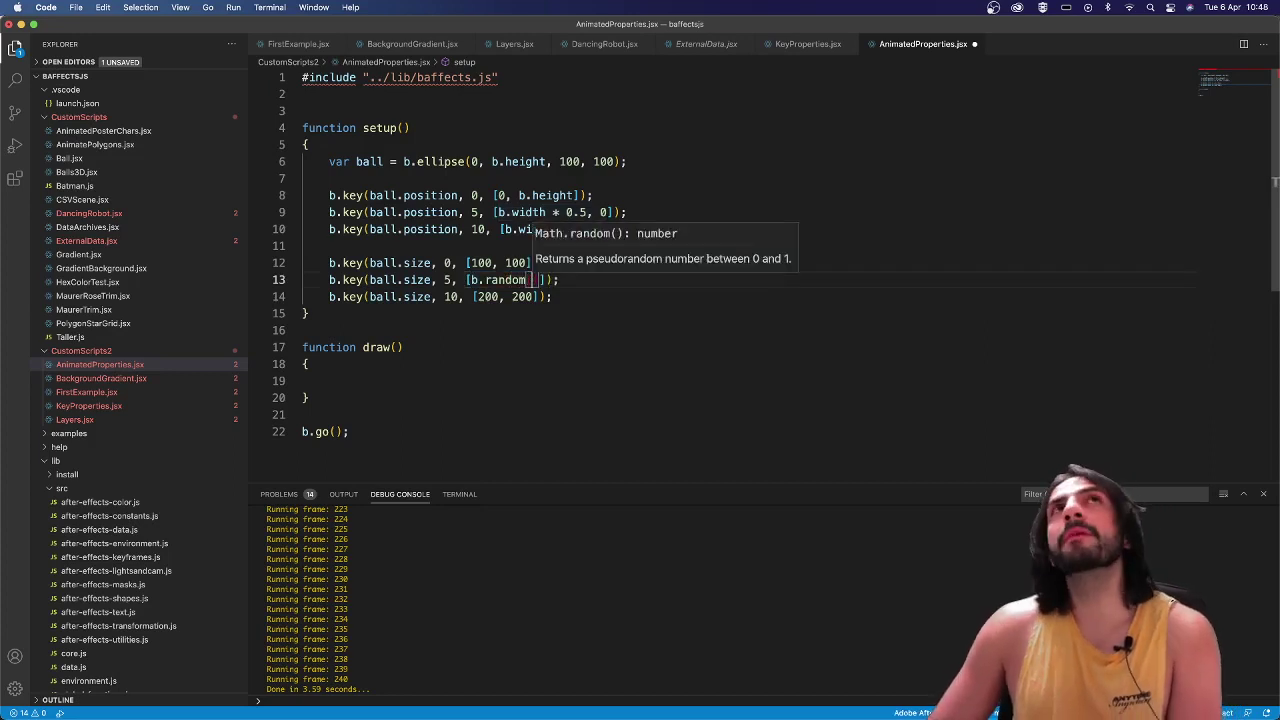
pyautogui.write('100)')
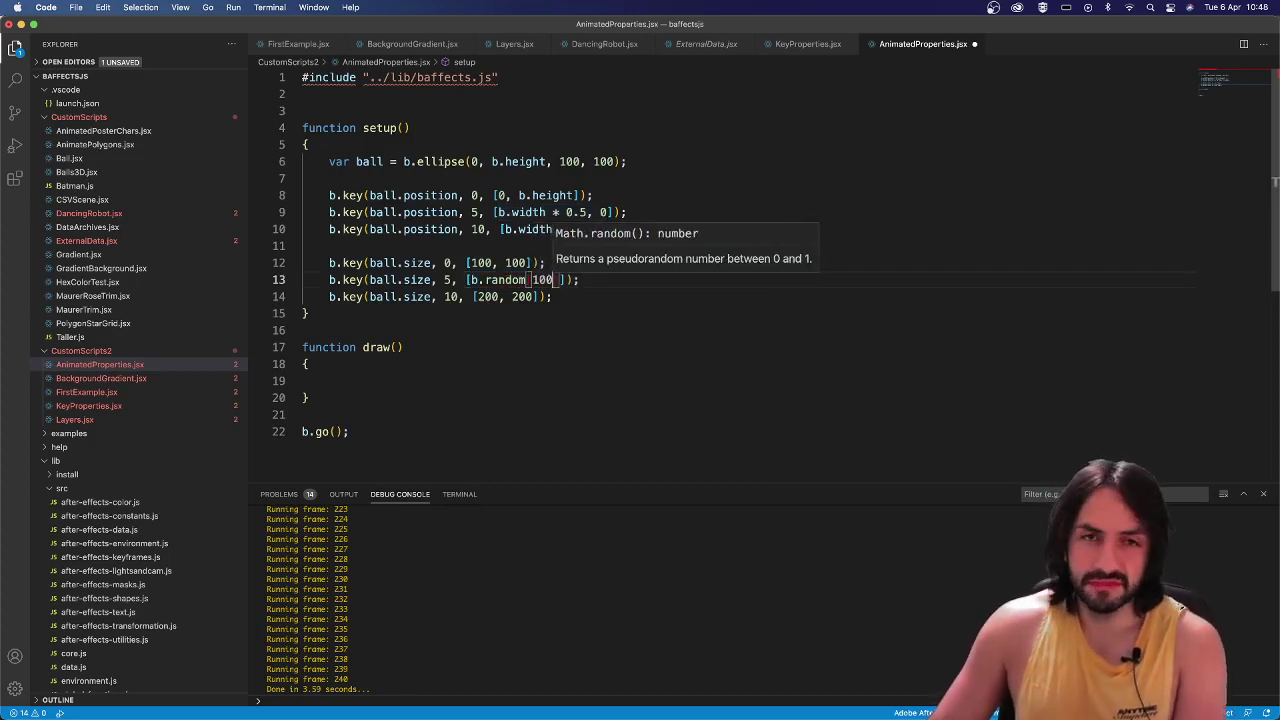
pyautogui.write(', b.random(')
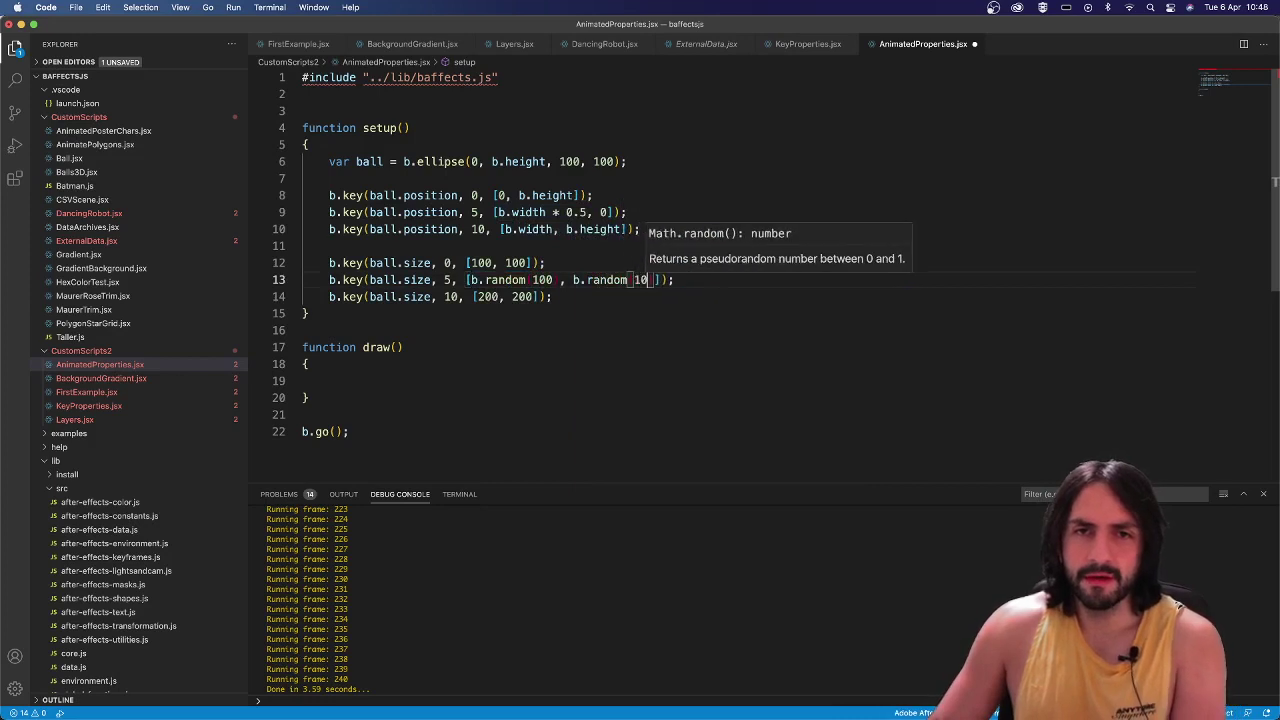
pyautogui.write('1')
pyautogui.press('BackSpace')
pyautogui.write('200')
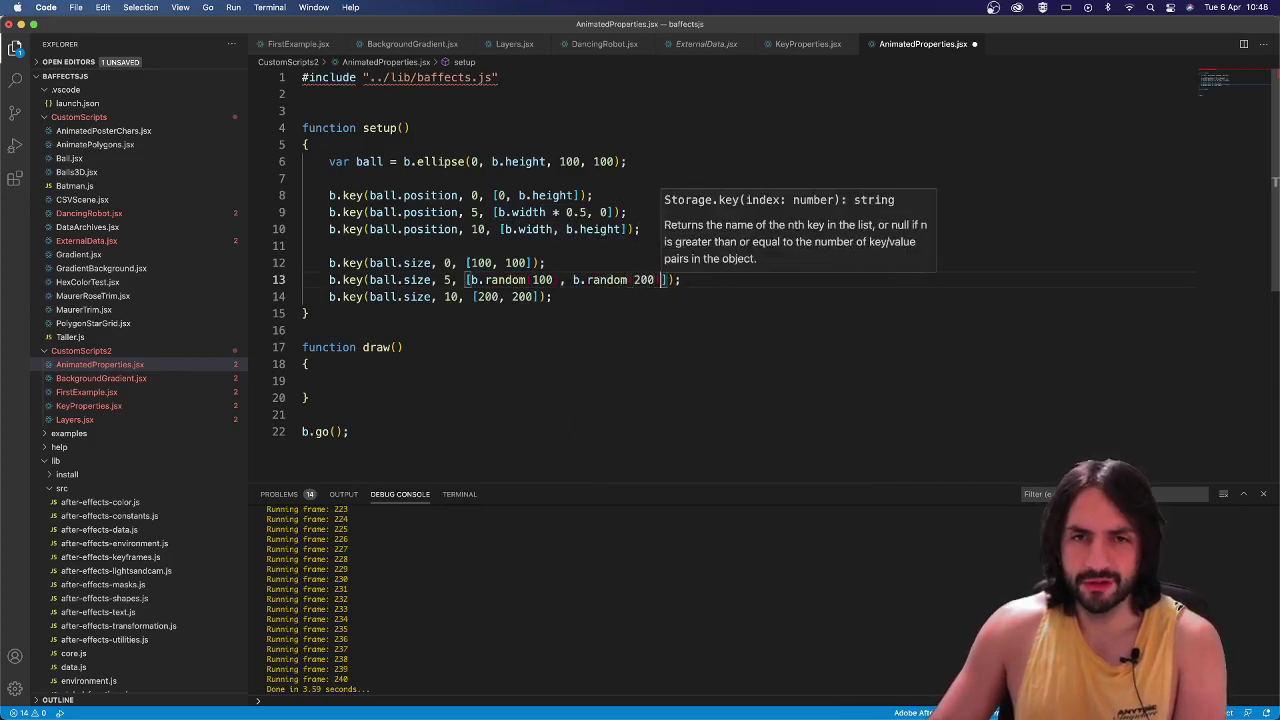
pyautogui.click(710, 282)
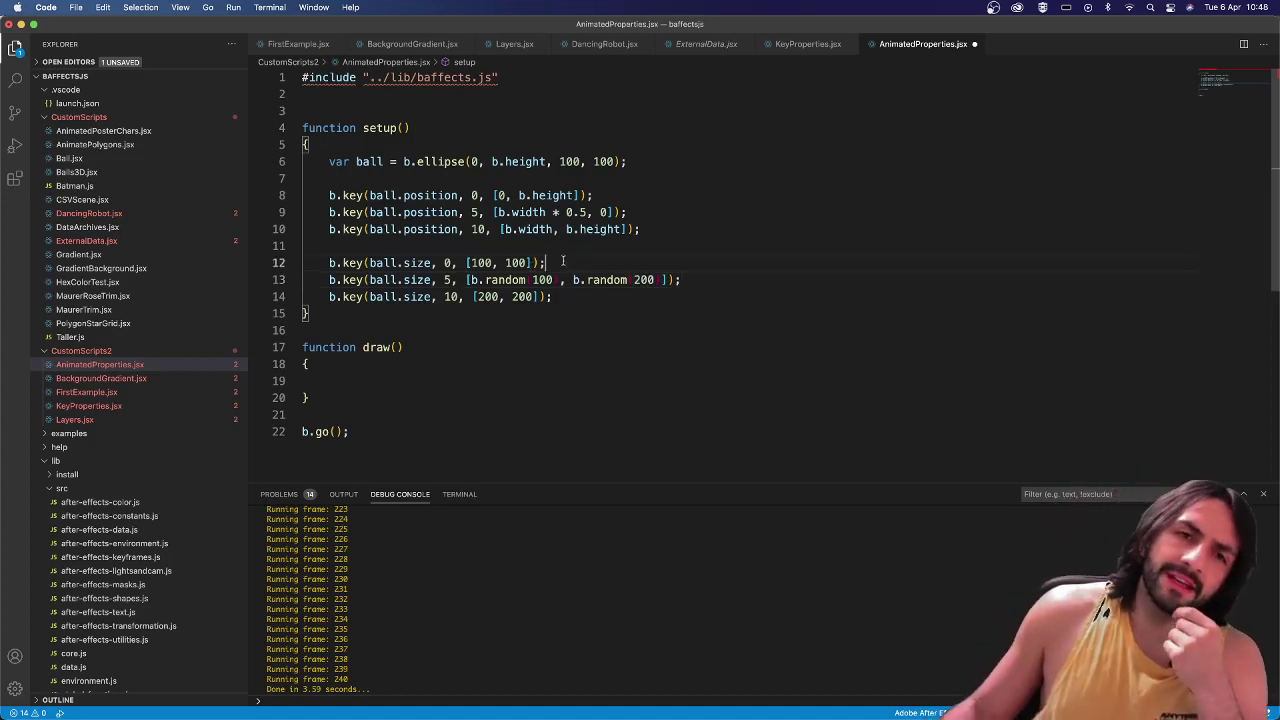
# Review the three ball.size key lines and save the script.
pyautogui.moveTo(567, 262); pyautogui.dragTo(293, 263)
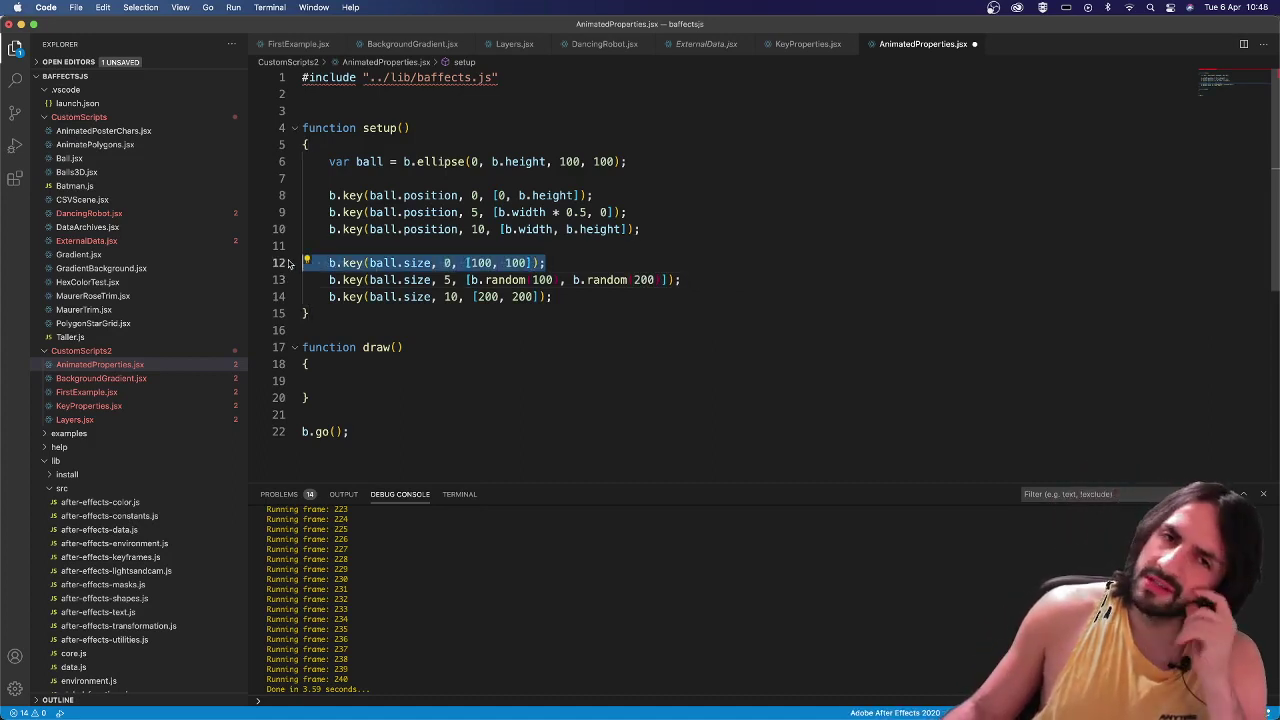
pyautogui.moveTo(444, 280); pyautogui.dragTo(755, 278)
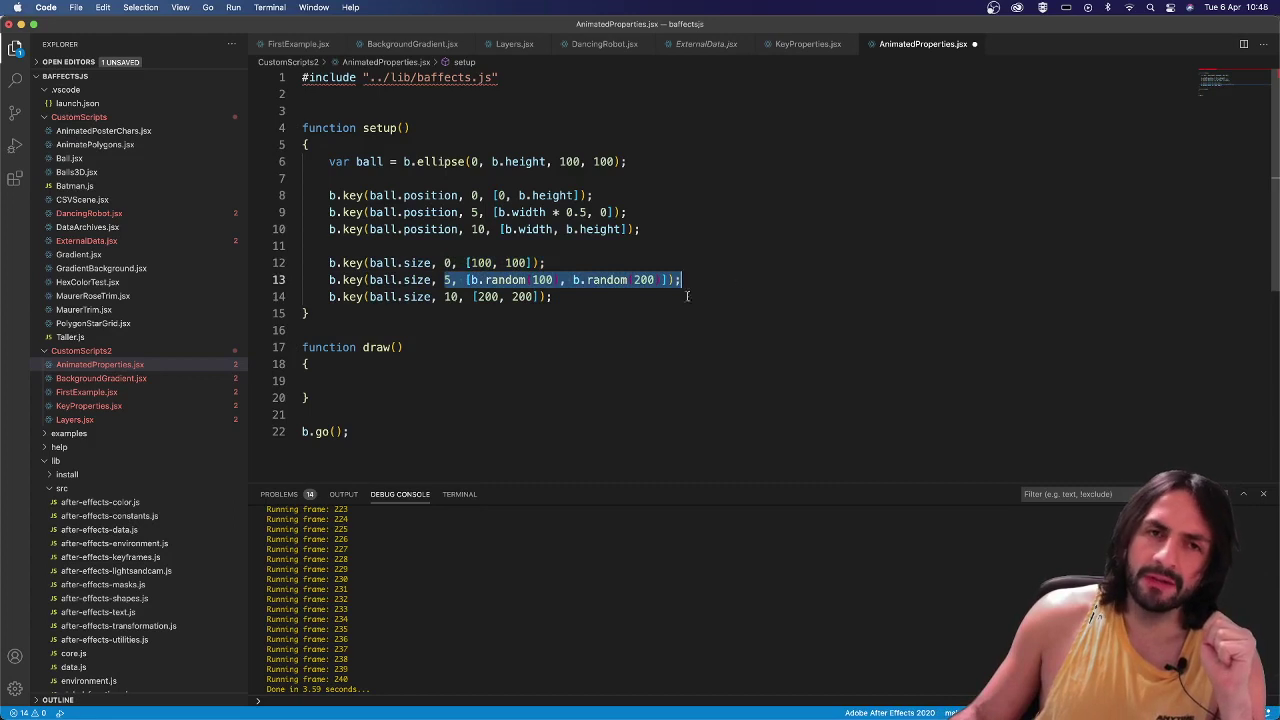
pyautogui.moveTo(558, 297); pyautogui.dragTo(287, 297)
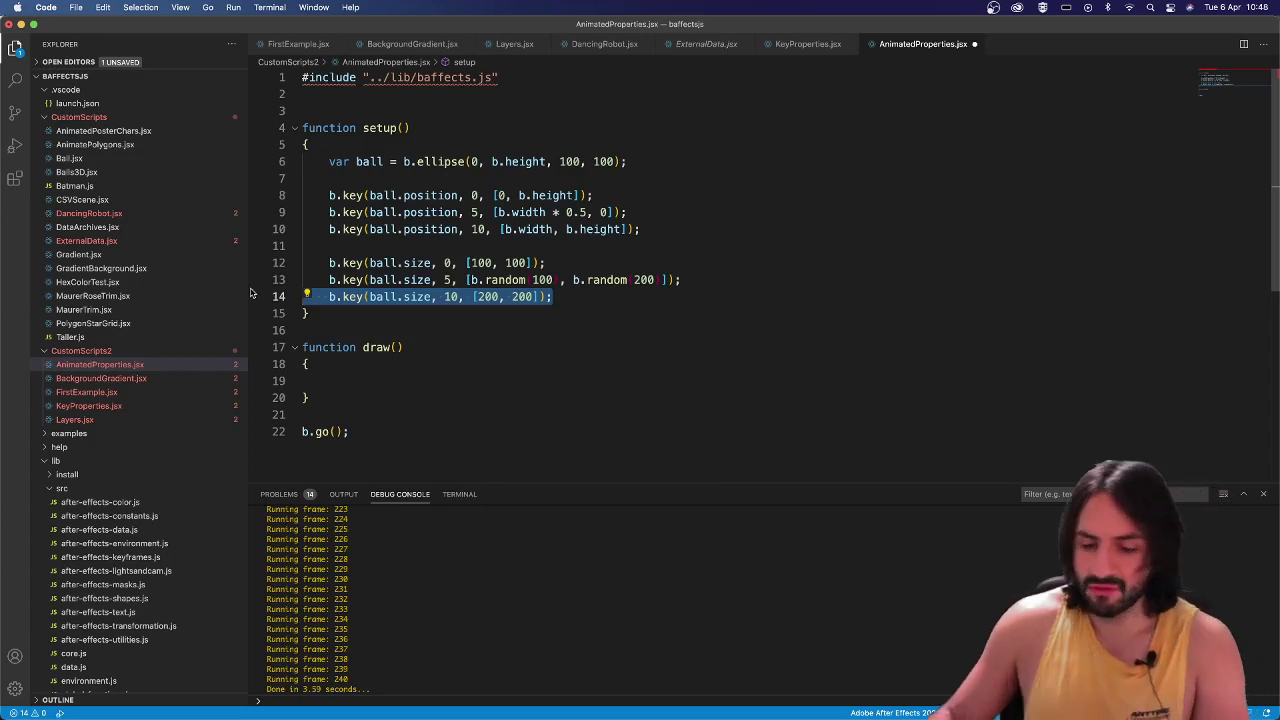
pyautogui.press('super+s')
pyautogui.press('super+shift+p')
# Run the script, then delete Shape Layer 1 from Comp 3.
pyautogui.press('Return')
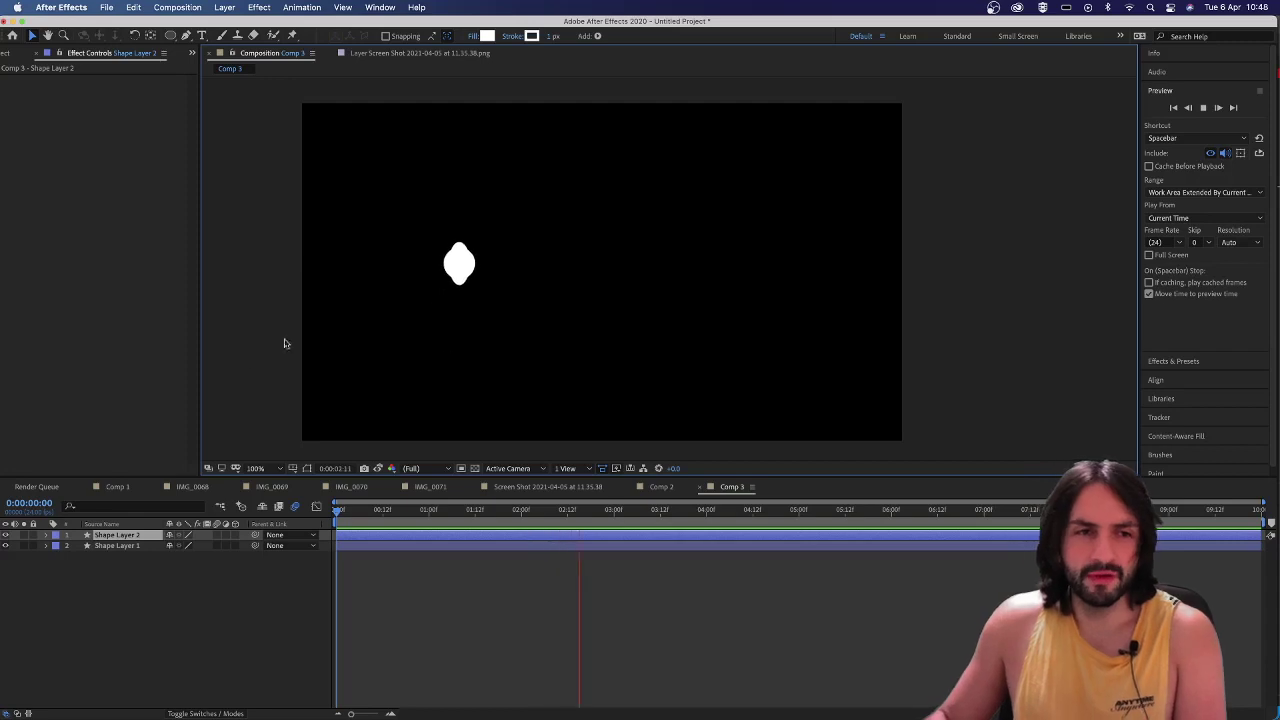
pyautogui.click(124, 547)
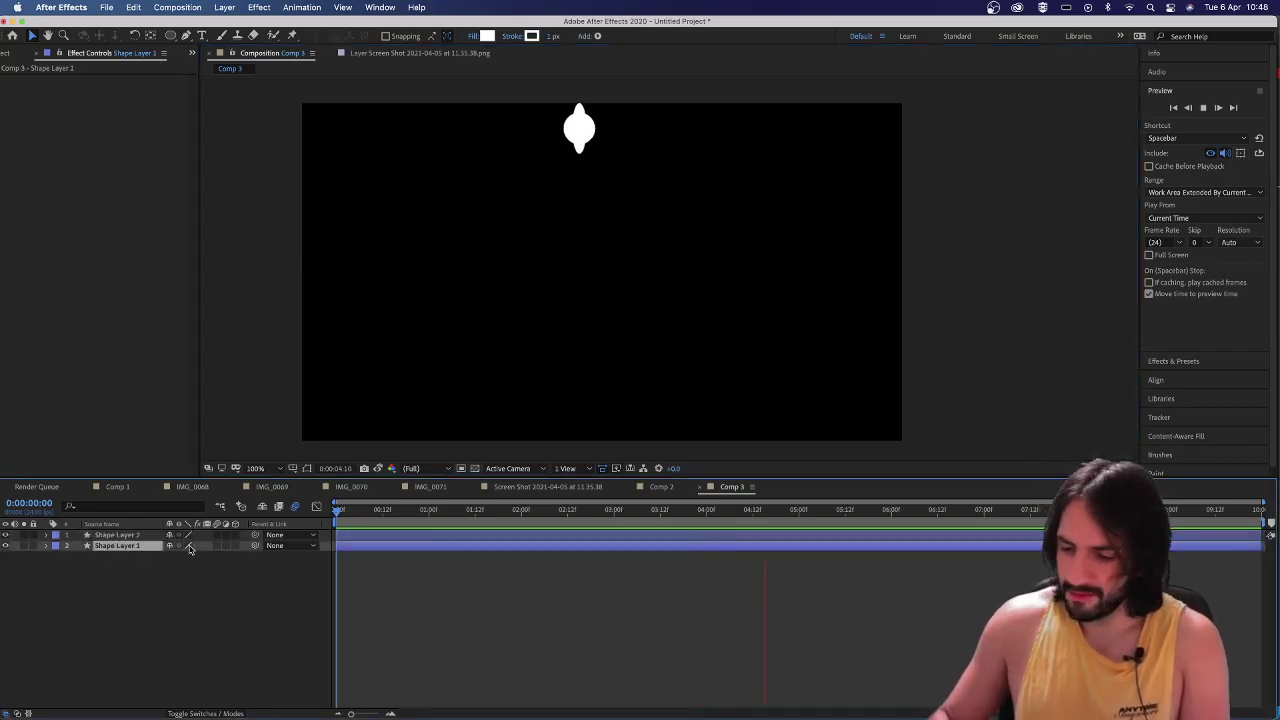
pyautogui.press('Delete')
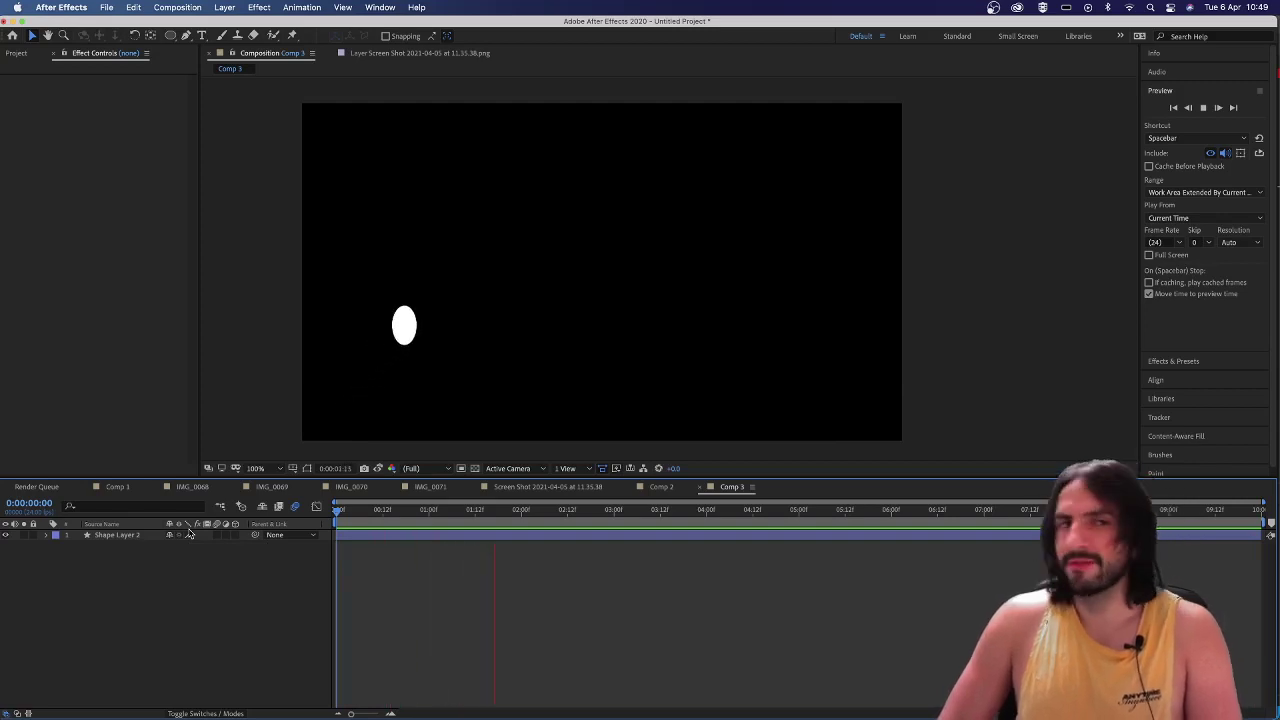
# Duplicate the three size key lines below the originals.
pyautogui.press('super+Tab')
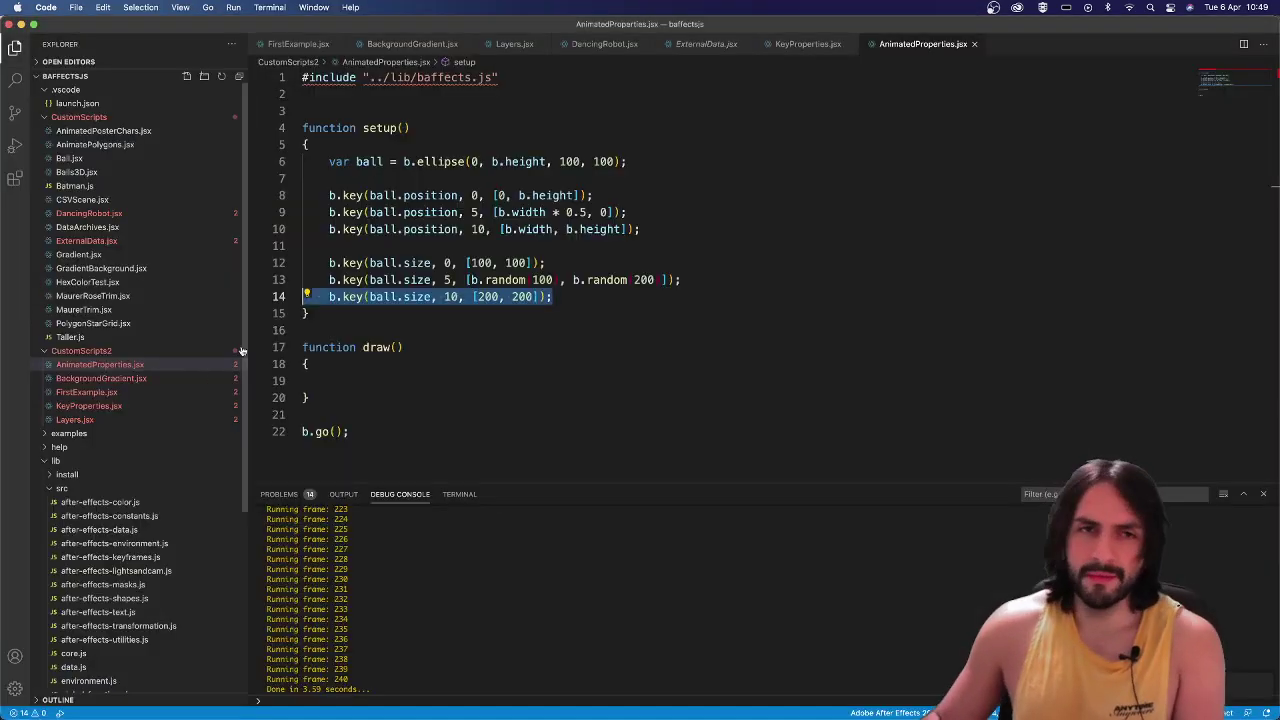
pyautogui.click(578, 296)
pyautogui.press('Return')
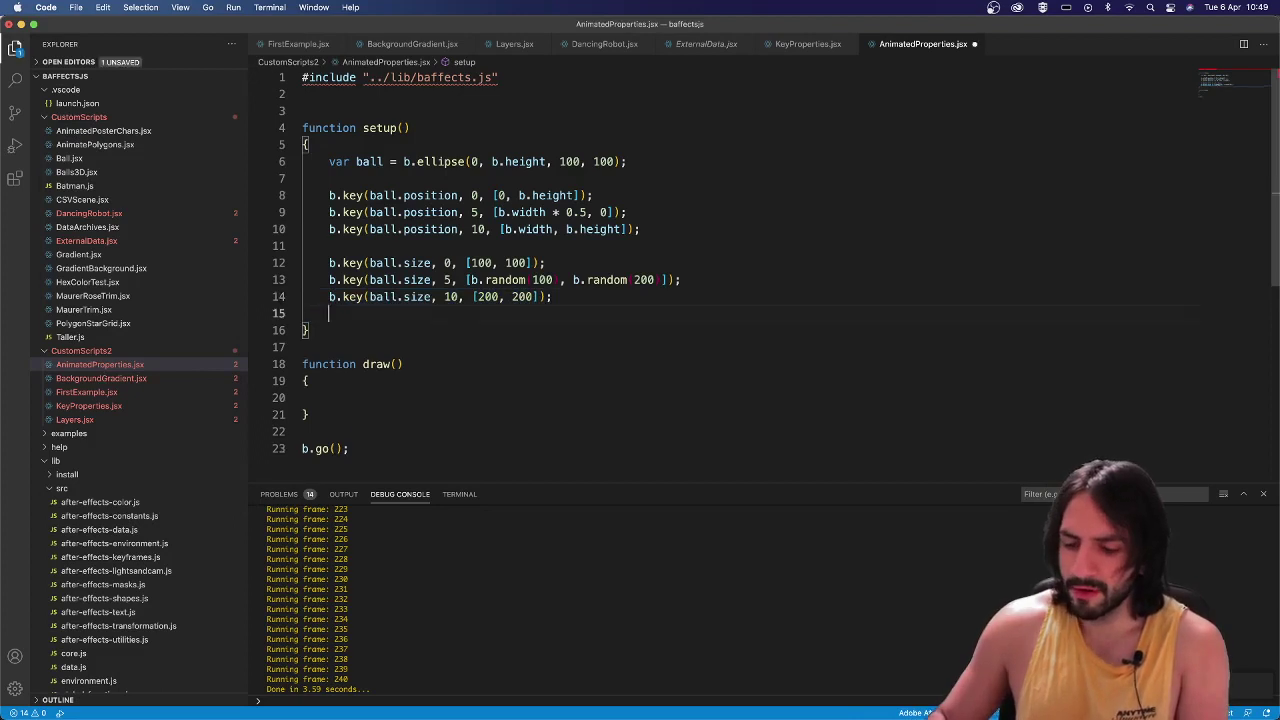
pyautogui.press('Return')
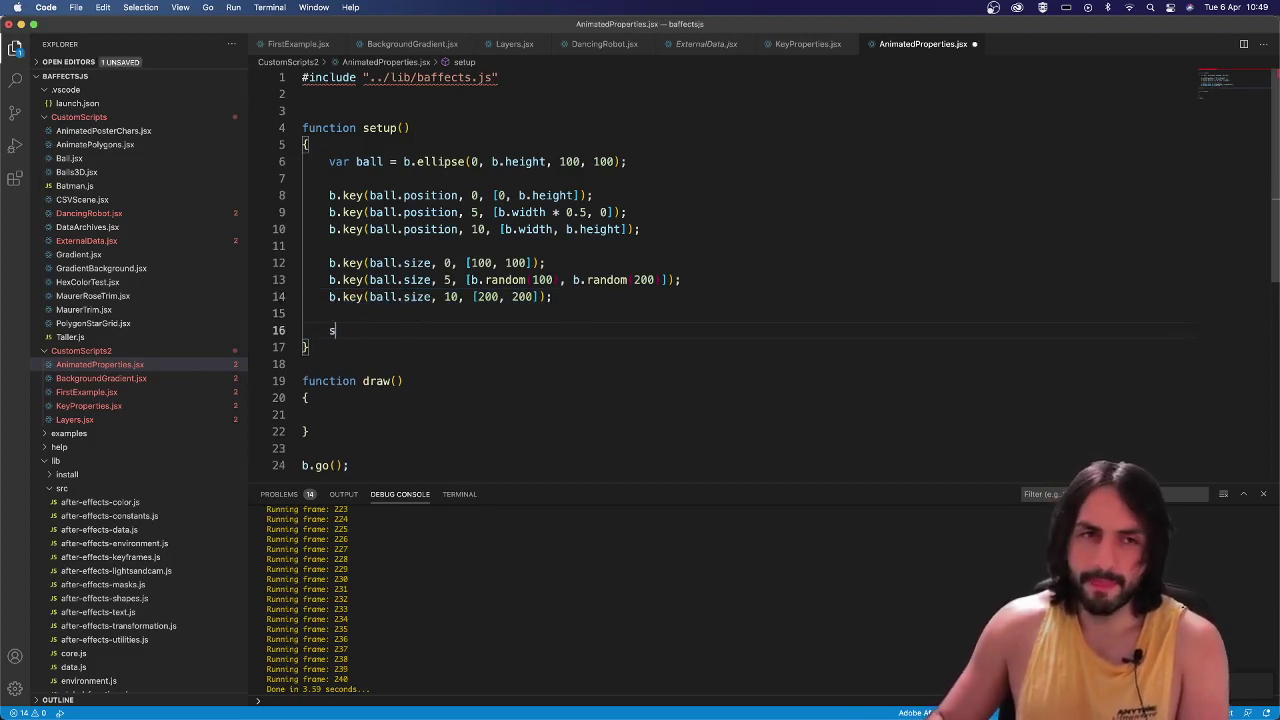
pyautogui.moveTo(566, 295); pyautogui.dragTo(221, 268)
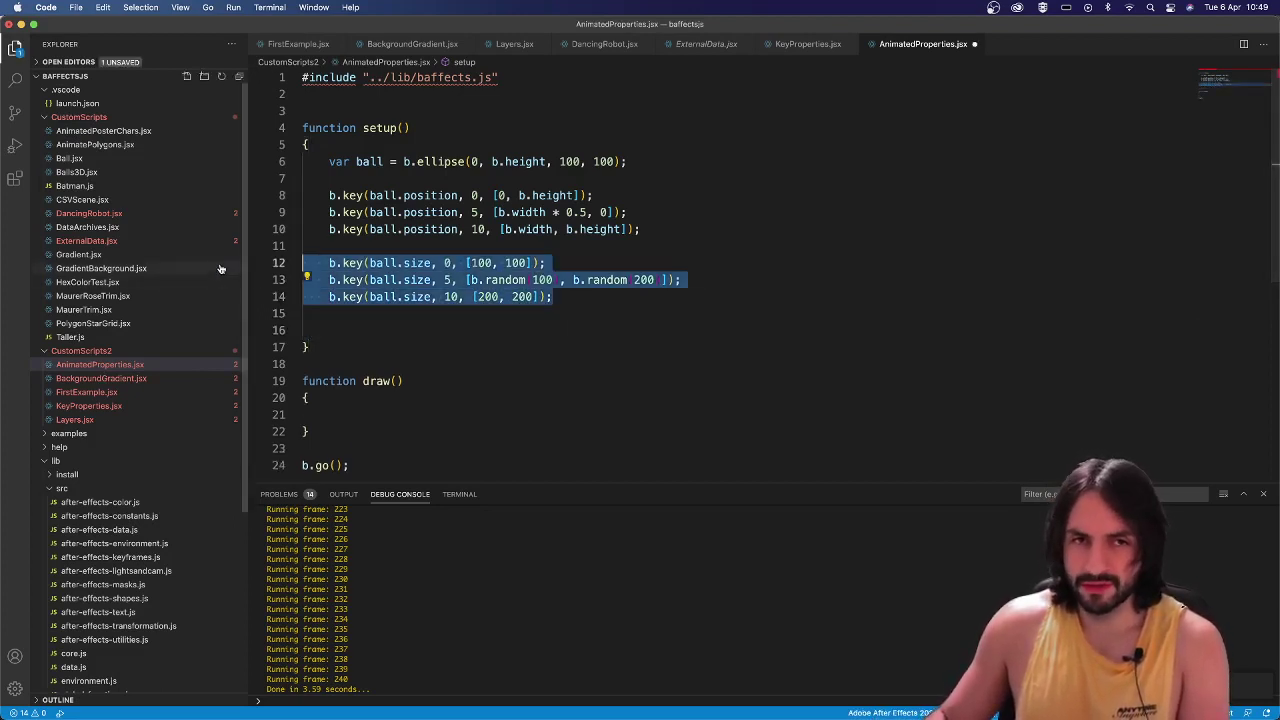
pyautogui.press('super+c')
pyautogui.click(349, 331)
pyautogui.press('super+v')
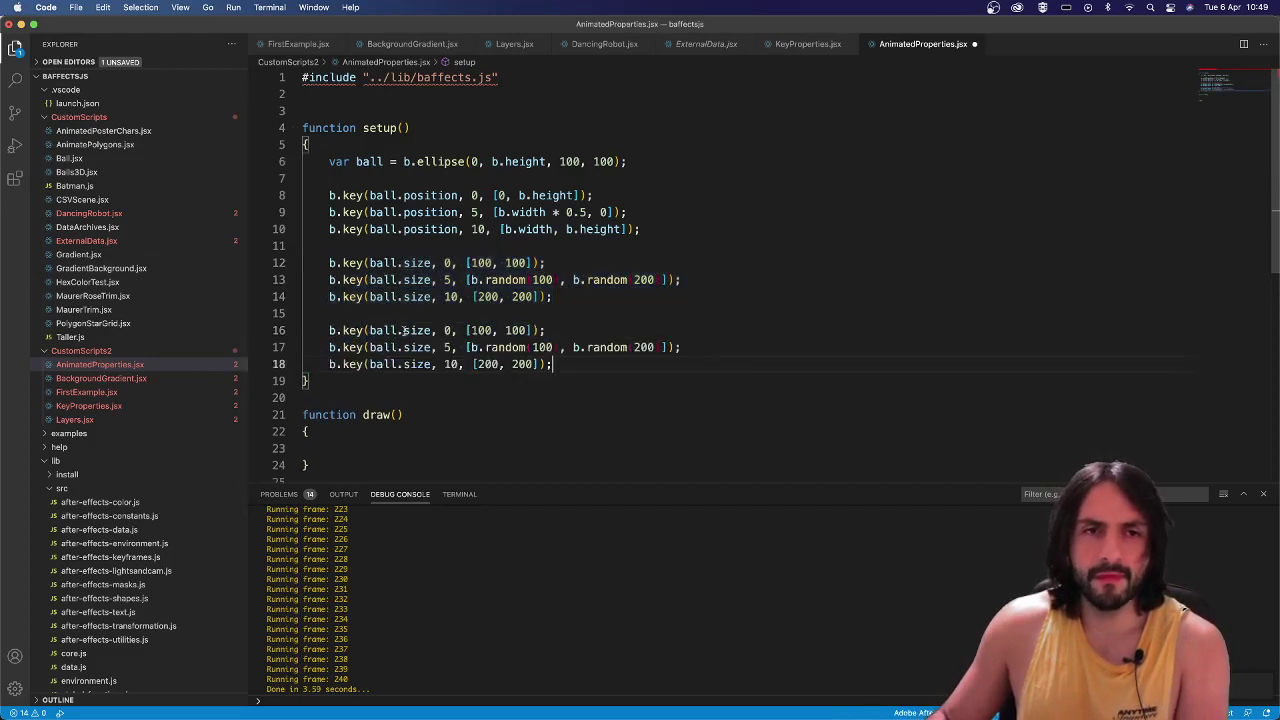
# Change the duplicated keys' property from size to fill.
pyautogui.doubleClick(409, 330)
pyautogui.write('fill')
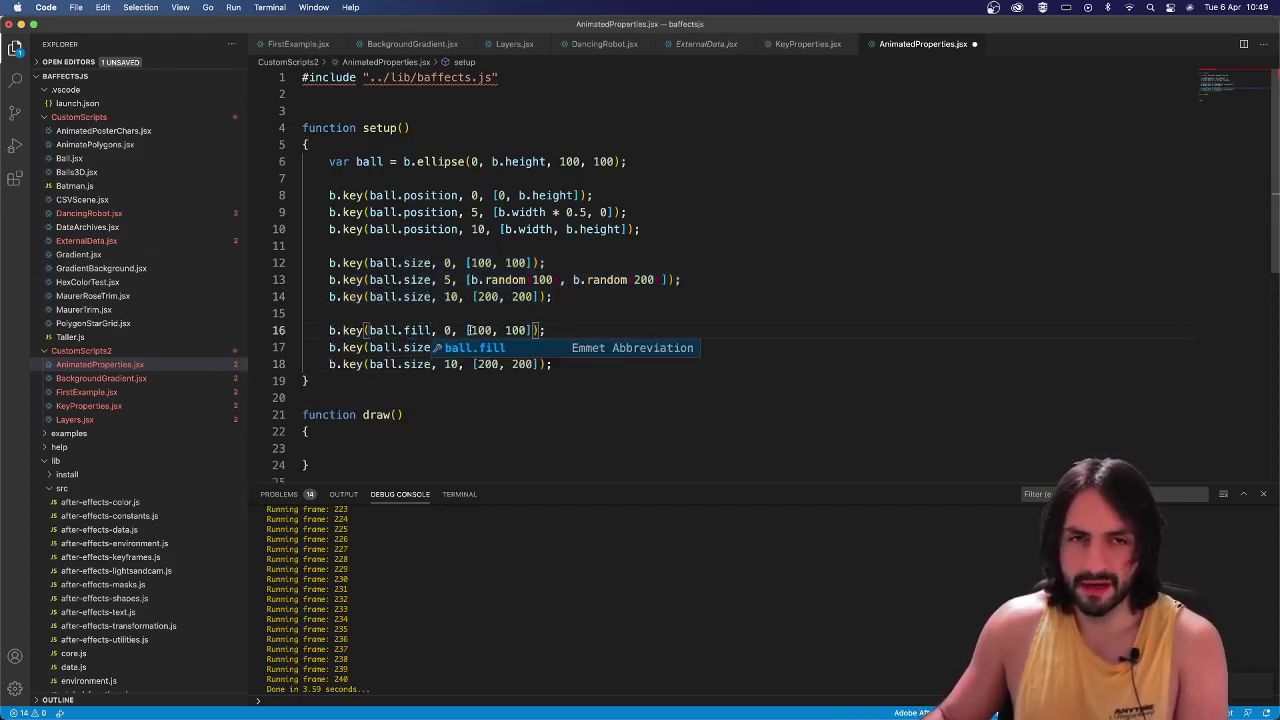
pyautogui.press('Escape')
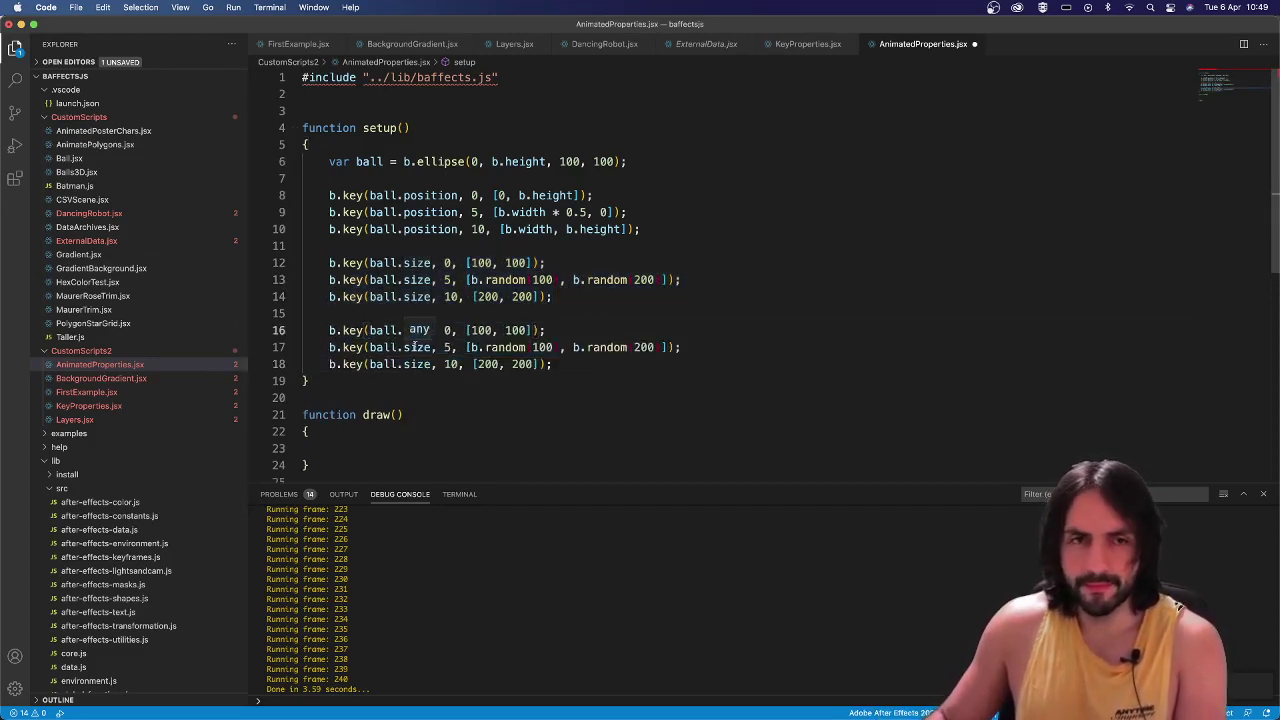
pyautogui.doubleClick(414, 347)
pyautogui.write('fill')
pyautogui.doubleClick(417, 364)
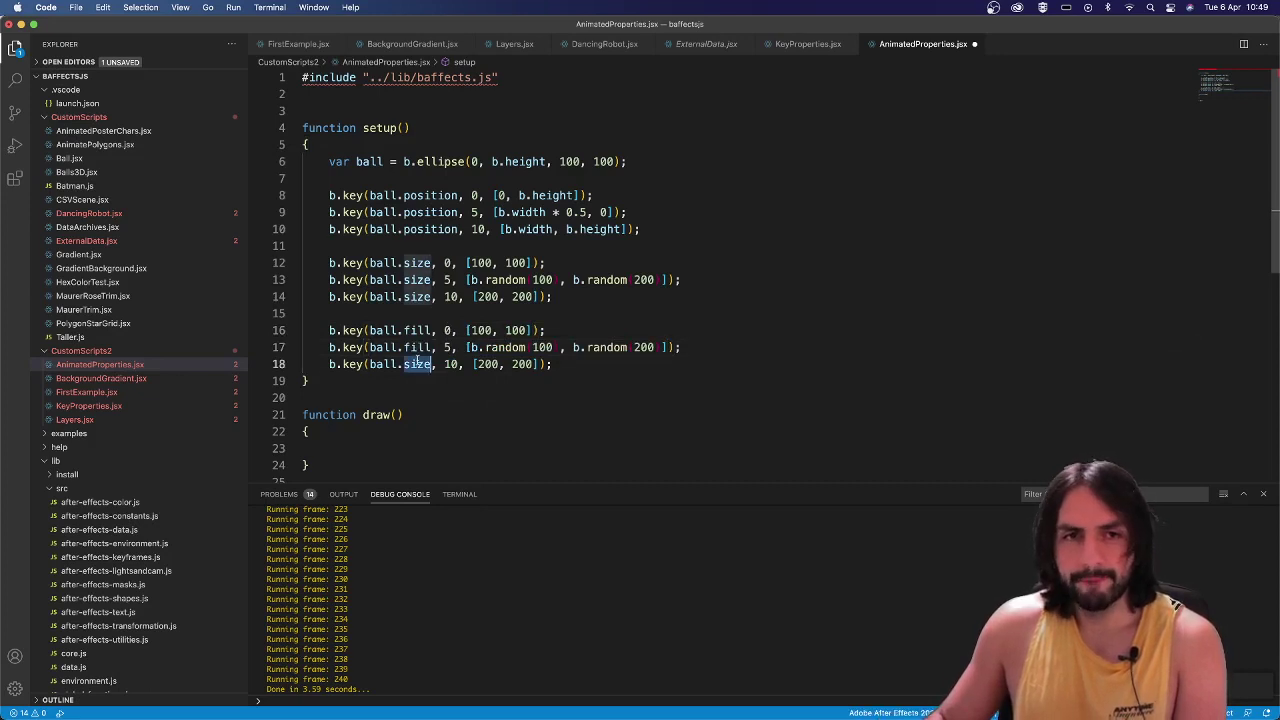
pyautogui.write('fill')
# Add b.noStroke(); and a cleanComp() call at the start of setup.
pyautogui.click(381, 145)
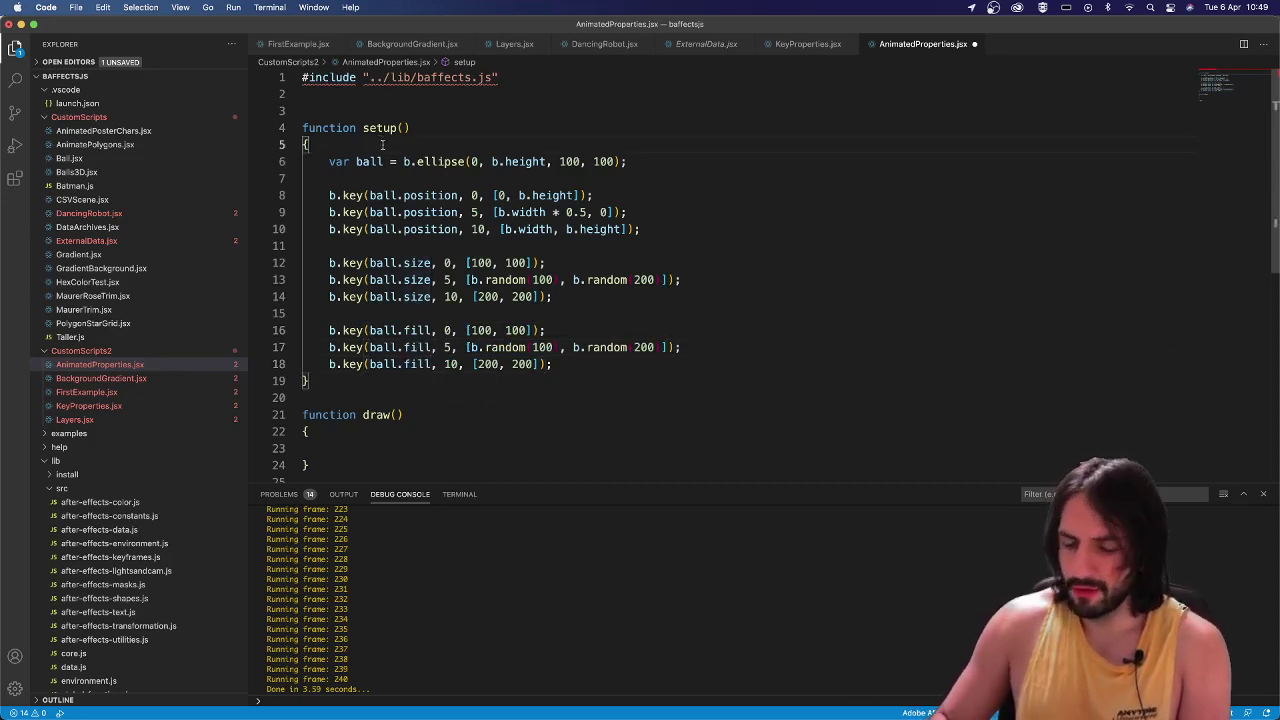
pyautogui.press('Return')
pyautogui.write('b.noStroke()')
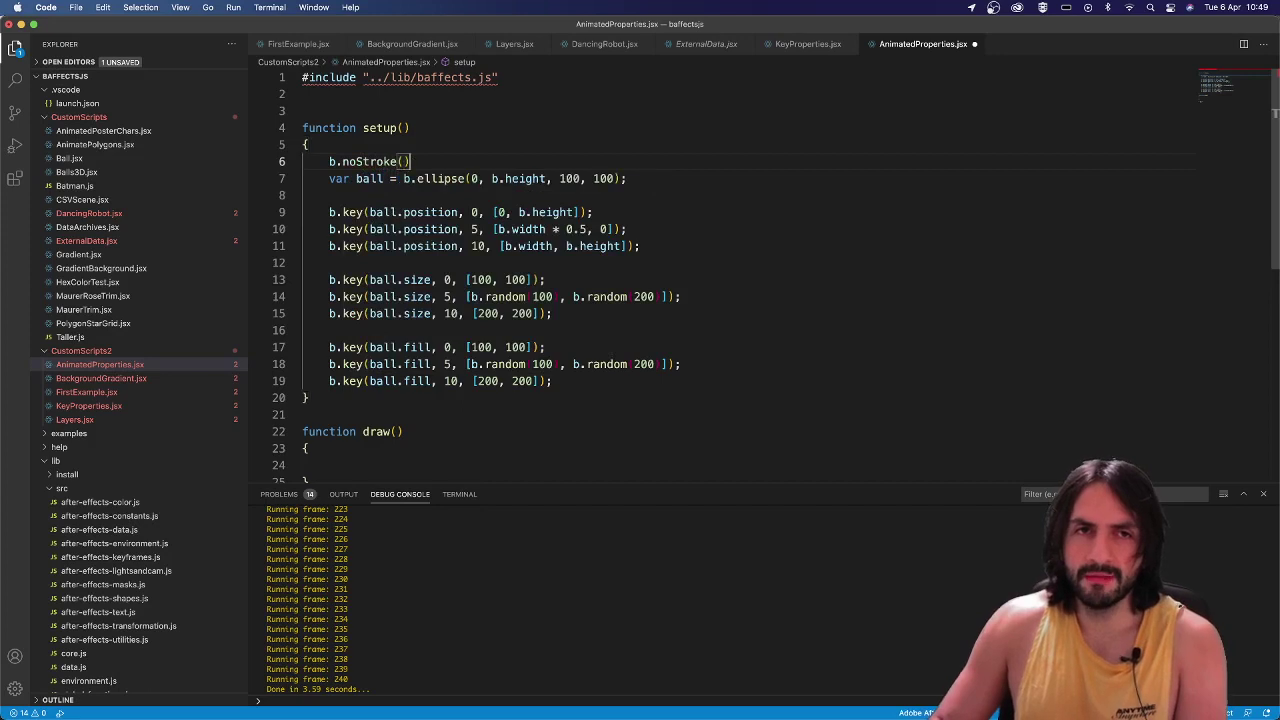
pyautogui.write(';')
pyautogui.press('Return')
pyautogui.write('clean')
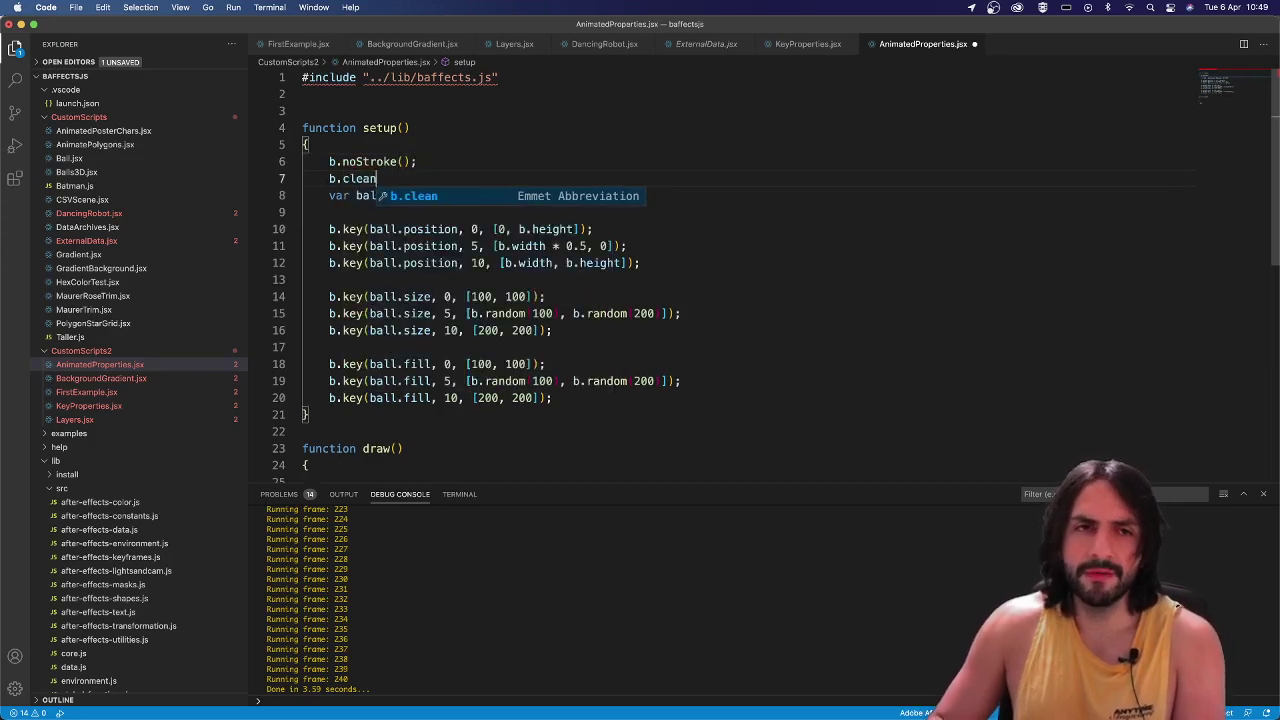
pyautogui.write('Comp();')
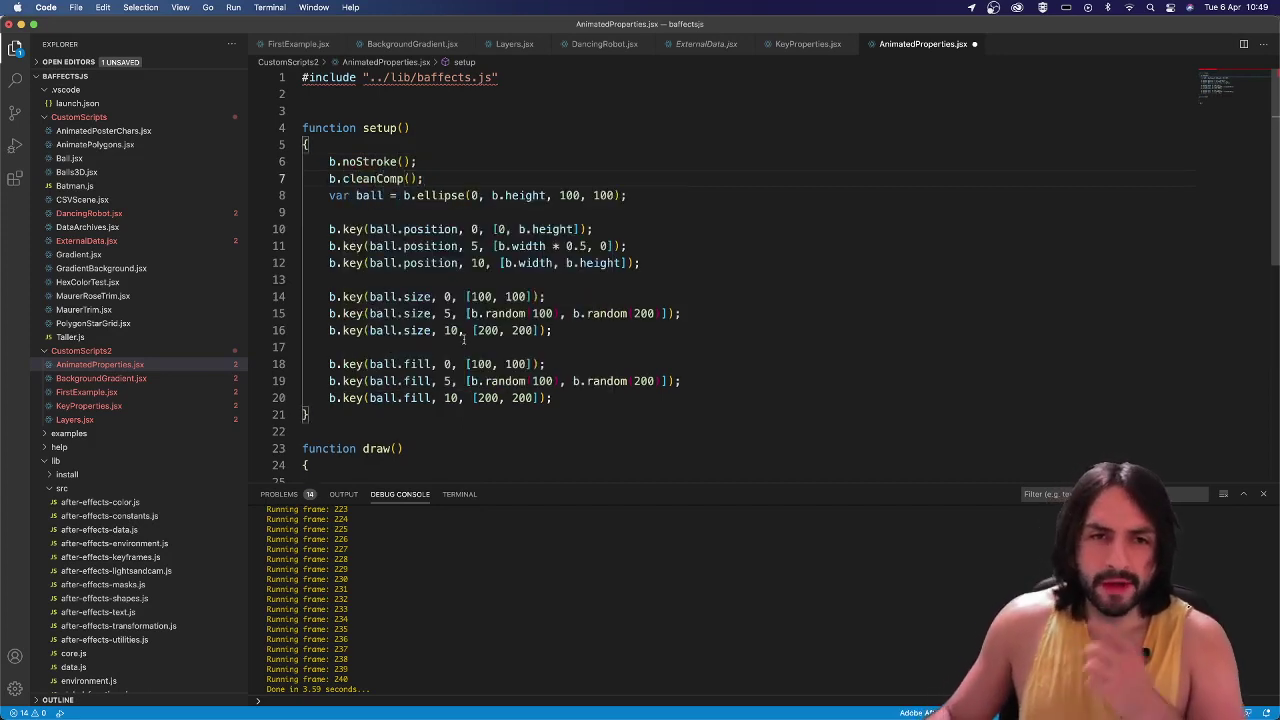
# Set the first fill key's colour to [255, 100, 100].
pyautogui.moveTo(470, 364); pyautogui.dragTo(520, 364)
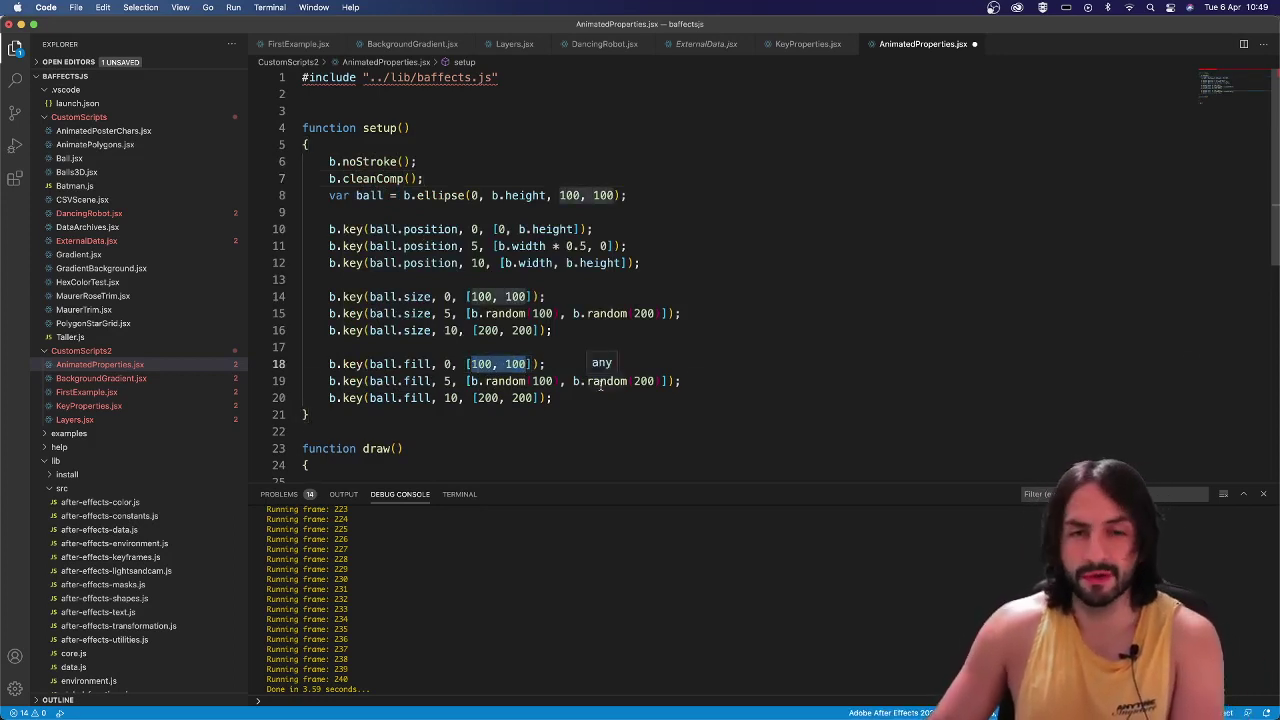
pyautogui.write('2')
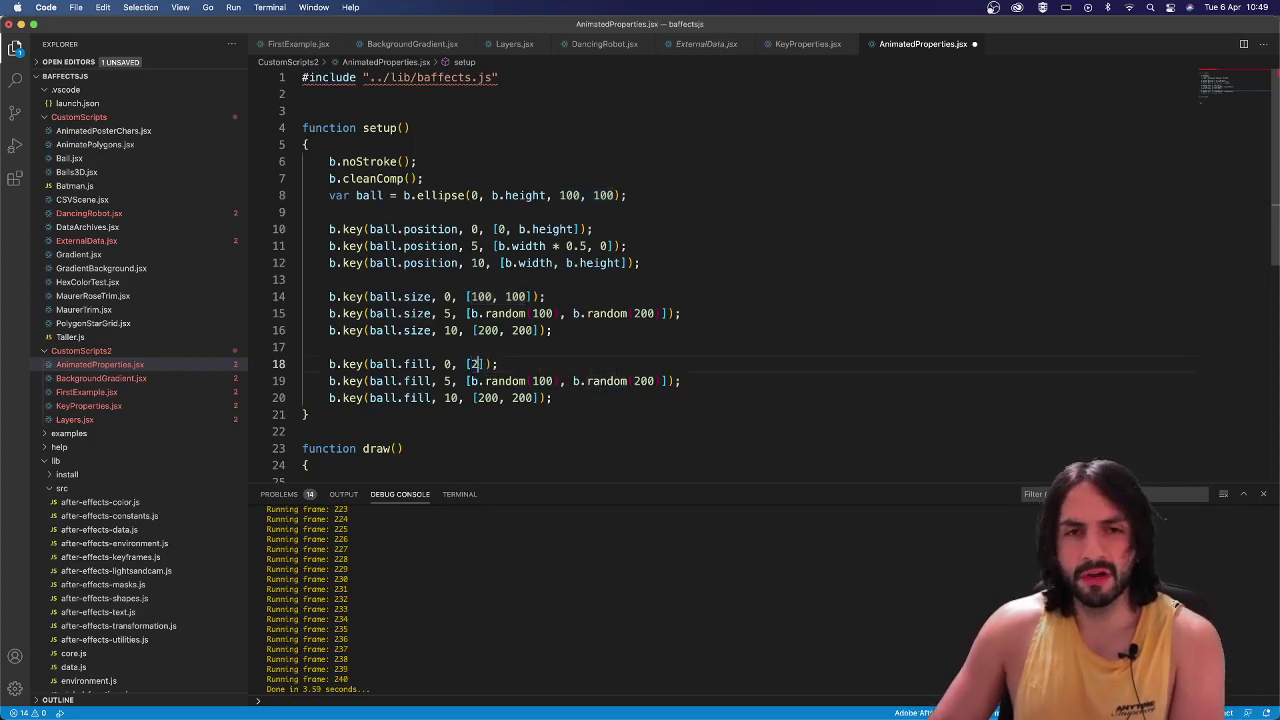
pyautogui.write('55, 100, 100')
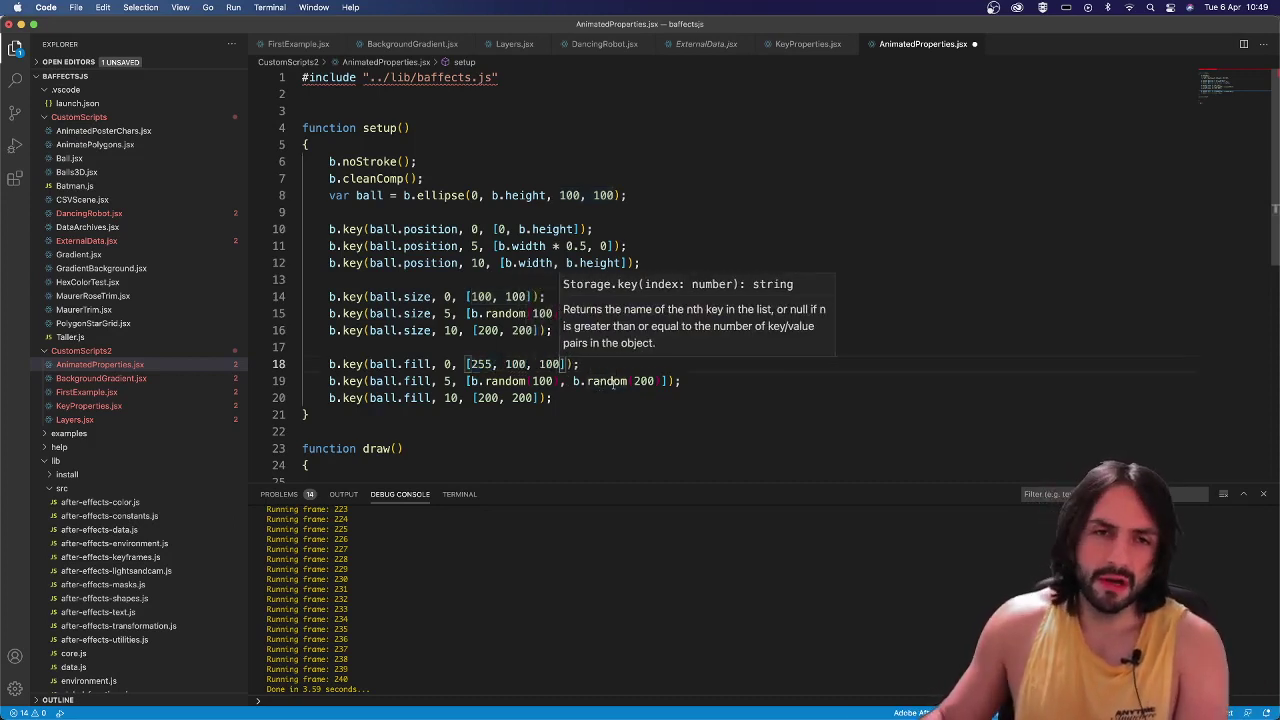
pyautogui.moveTo(471, 381); pyautogui.dragTo(679, 381)
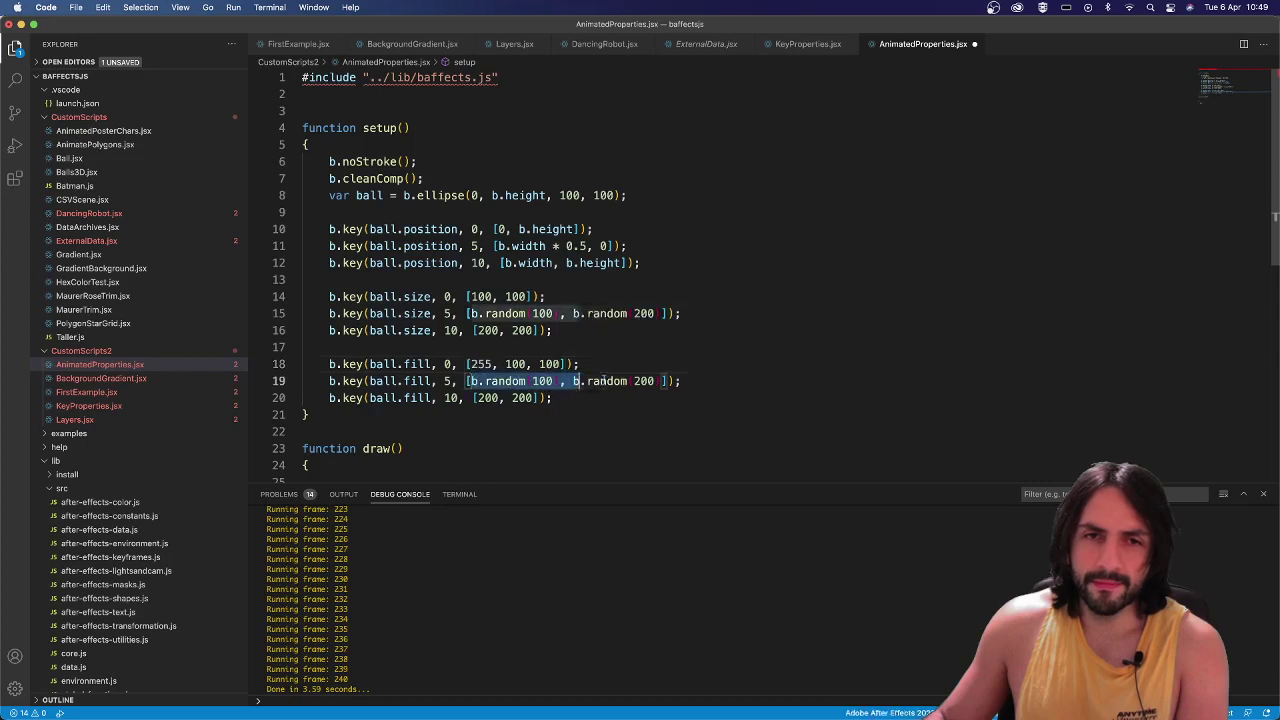
pyautogui.click(500, 352)
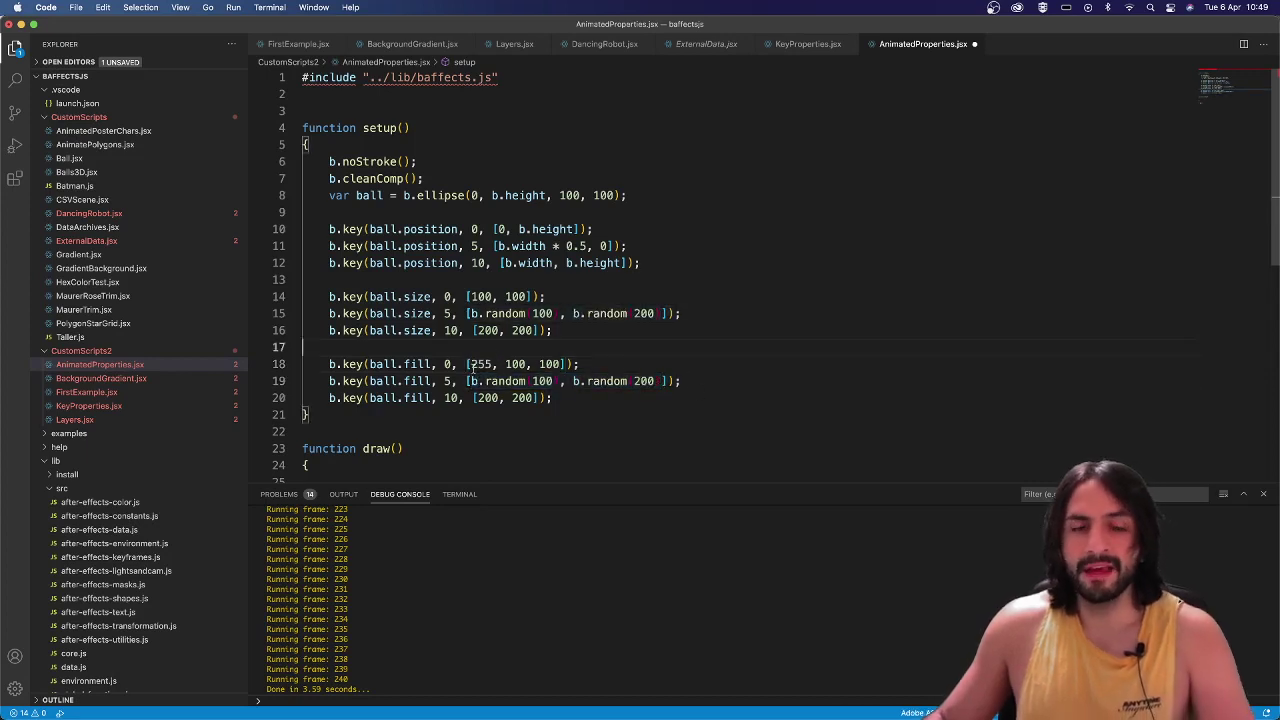
# In KeyProperties.jsx, delete the stray '0 - 1' text after the fill line.
pyautogui.click(805, 45)
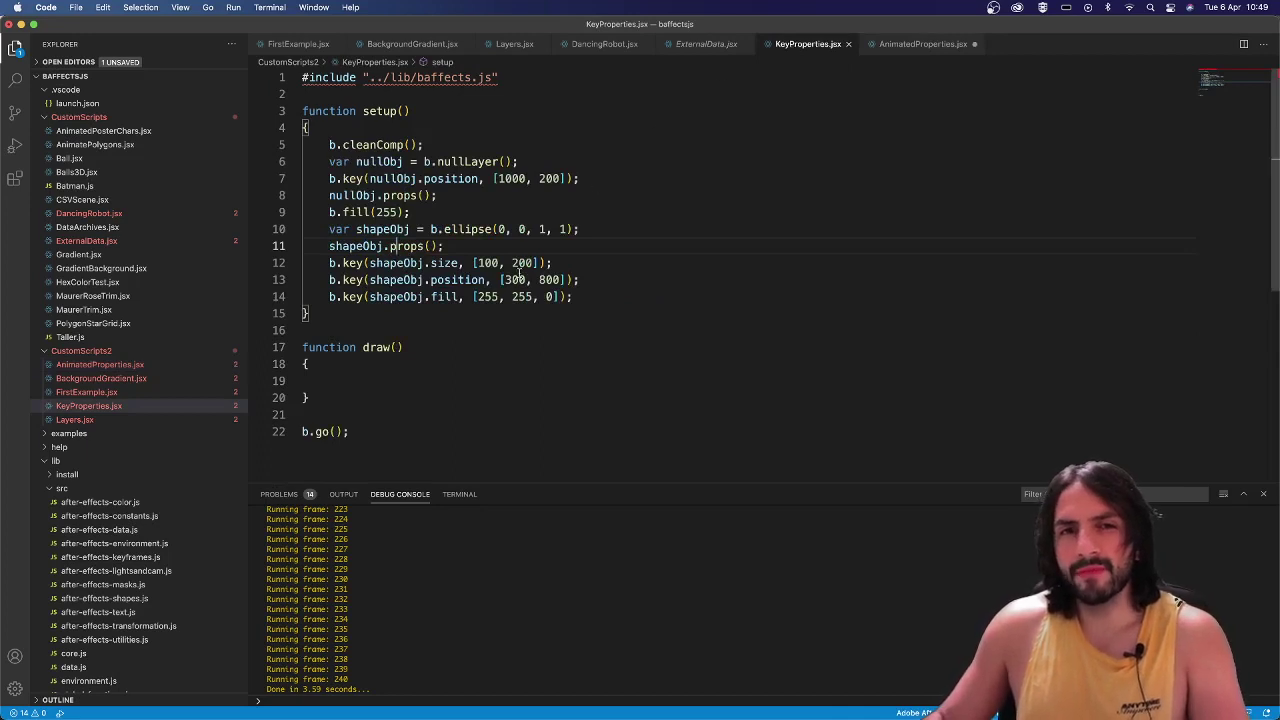
pyautogui.moveTo(474, 296); pyautogui.dragTo(601, 306)
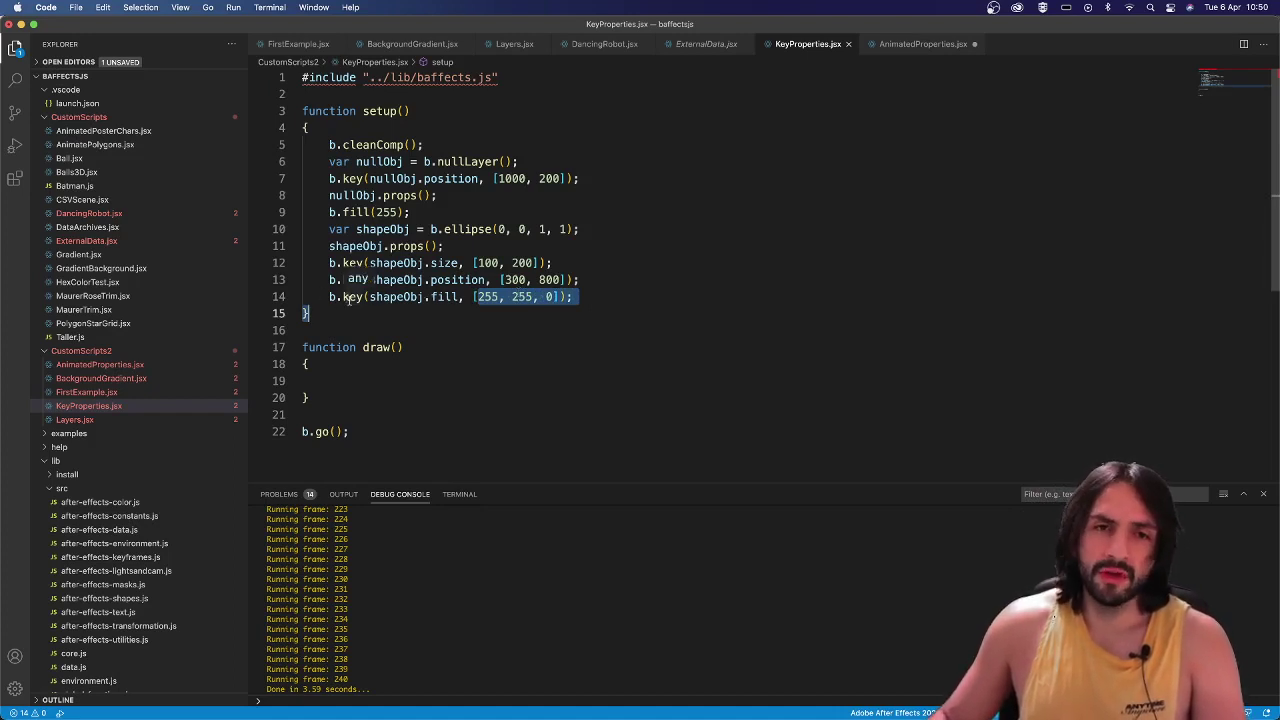
pyautogui.click(617, 293)
pyautogui.write('0 - 1')
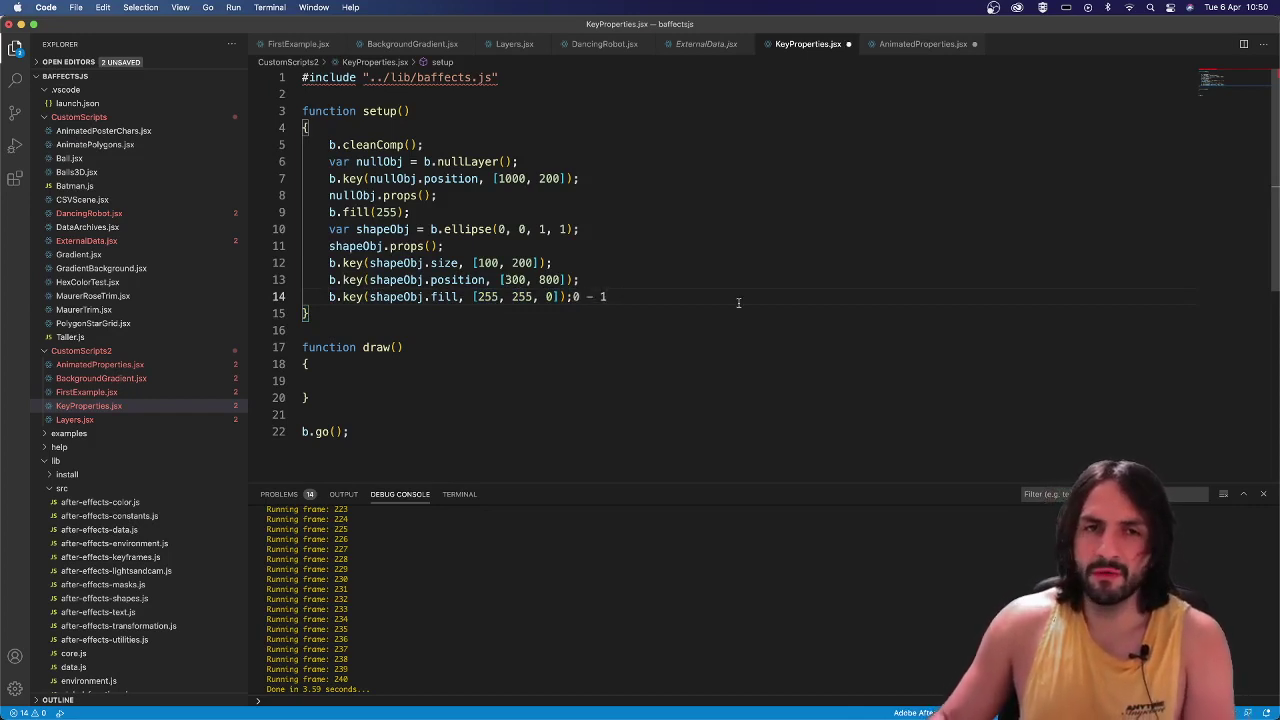
pyautogui.tripleClick(495, 296)
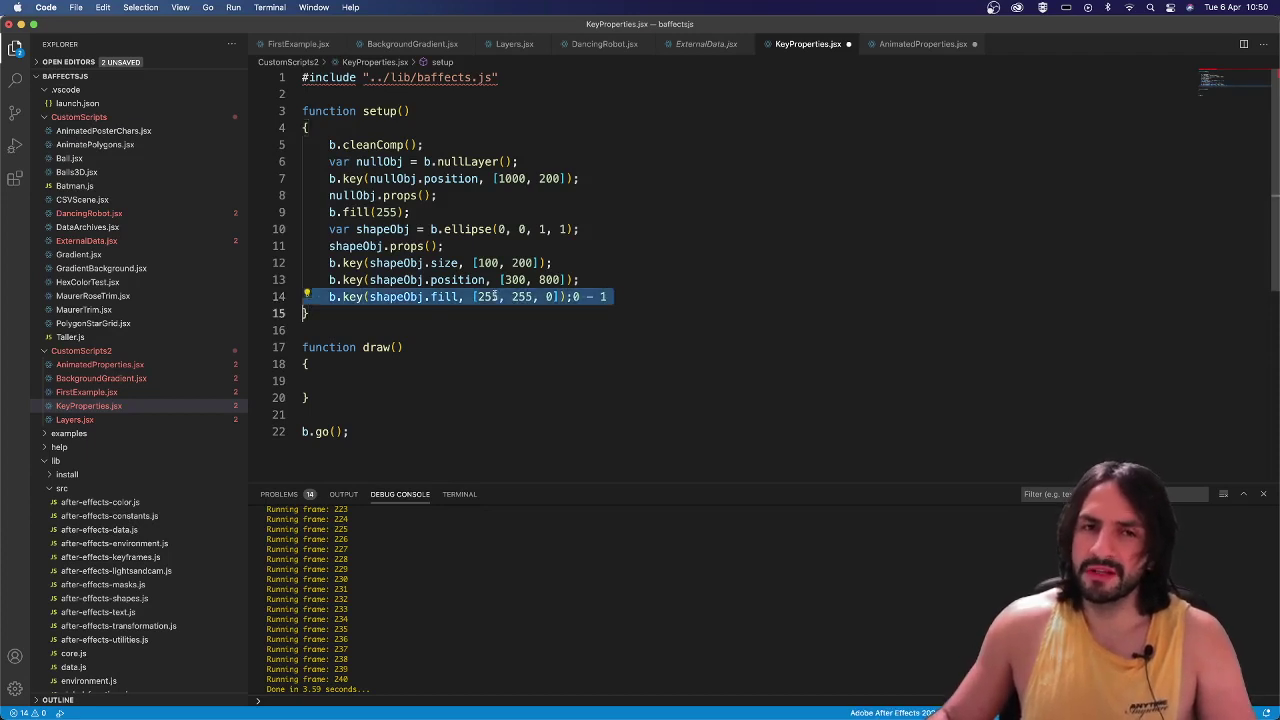
pyautogui.doubleClick(488, 296)
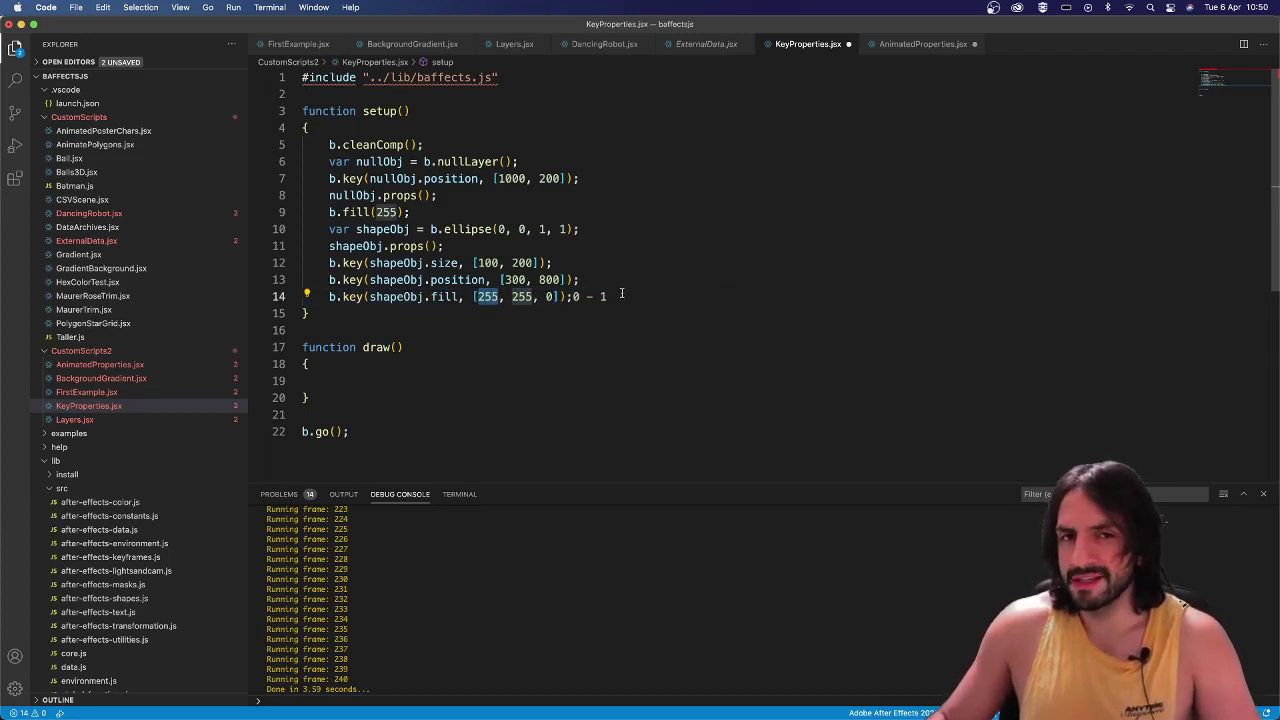
pyautogui.moveTo(621, 296); pyautogui.dragTo(572, 296)
pyautogui.press('BackSpace')
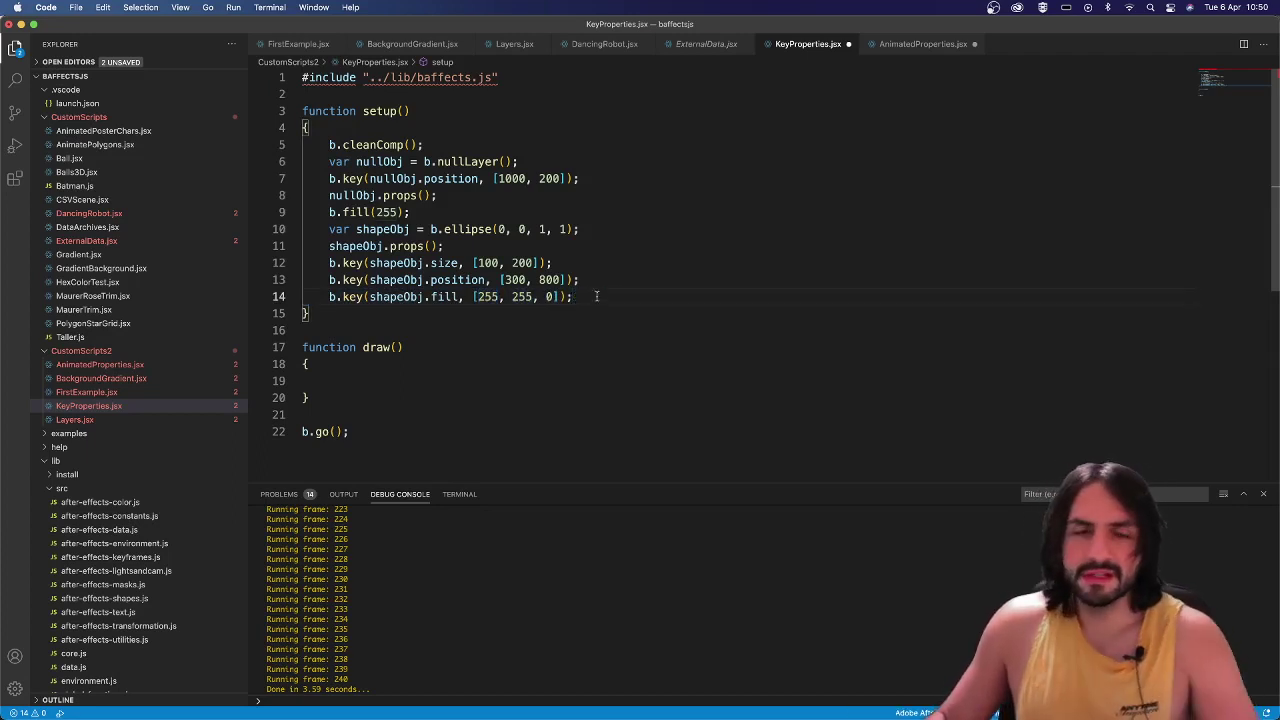
# Change the shape fill key from [255, 255, 0] to [1, 1, 0].
pyautogui.doubleClick(486, 296)
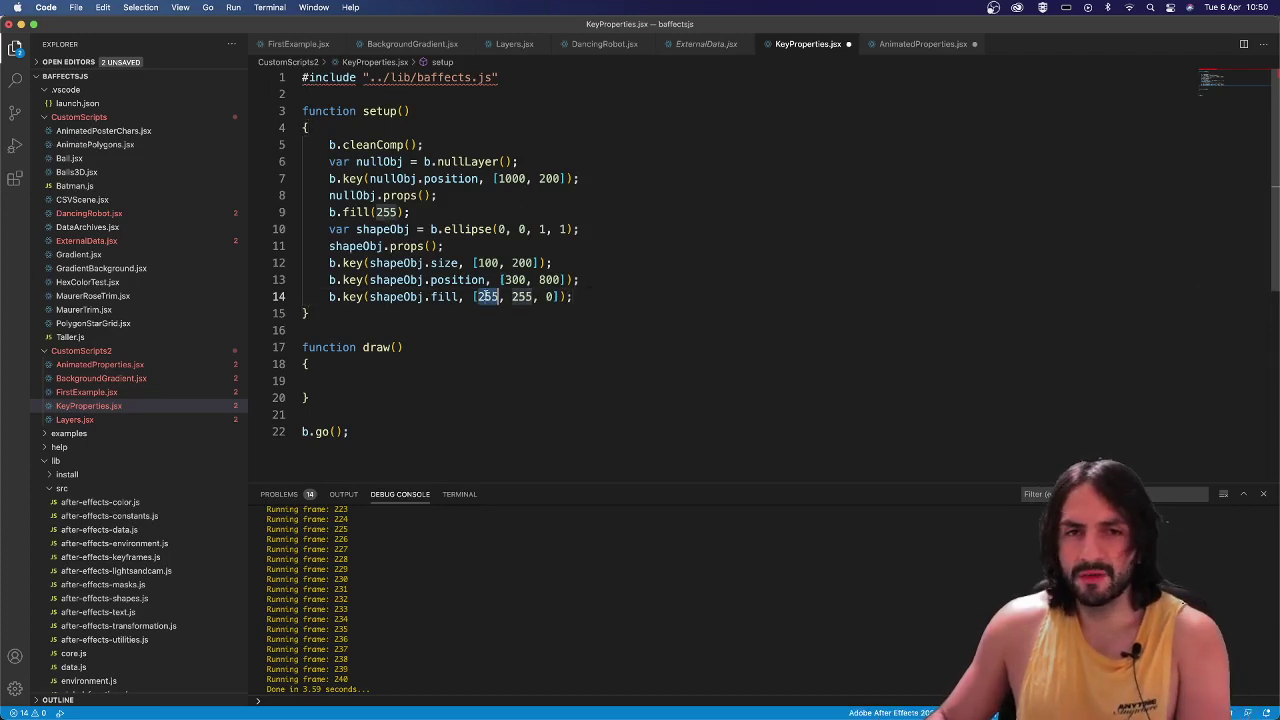
pyautogui.write('1')
pyautogui.doubleClick(508, 296)
pyautogui.write('1')
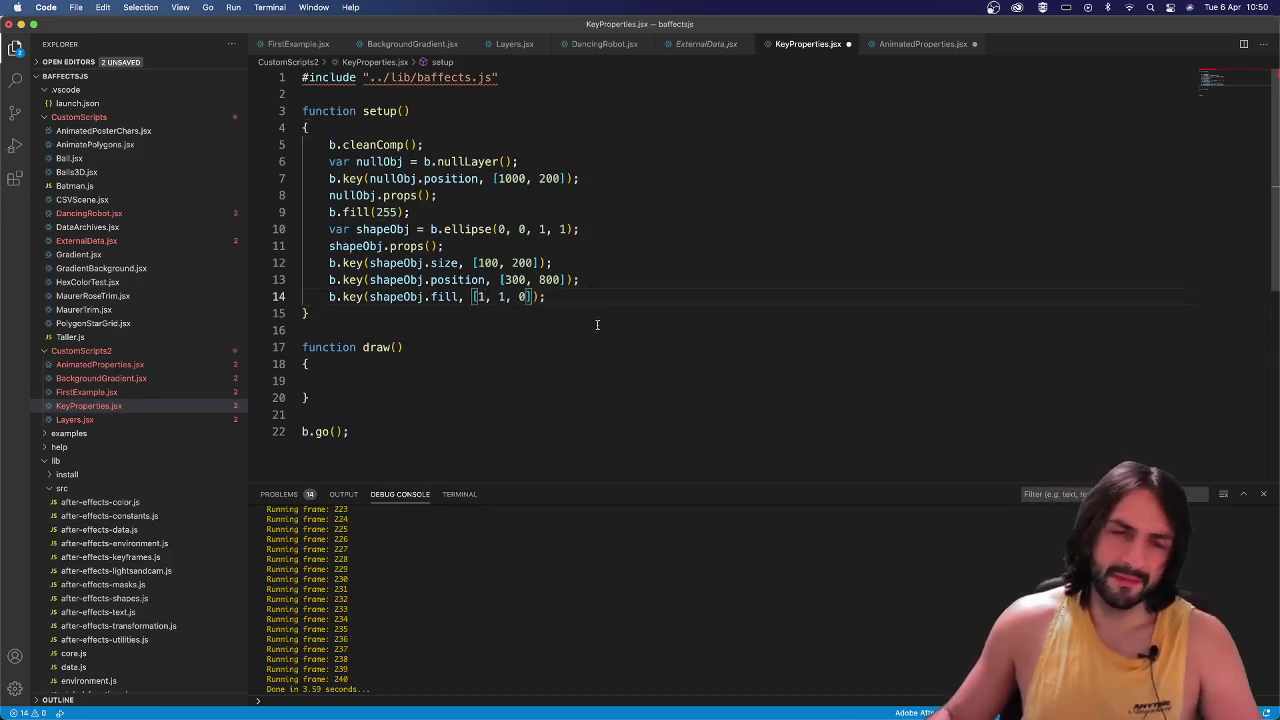
# Set the ball fill keys to [1, 0.3, 0.3], [0.3, 1, 0.3] and [0.3, 0.3, 1], then save.
pyautogui.click(902, 46)
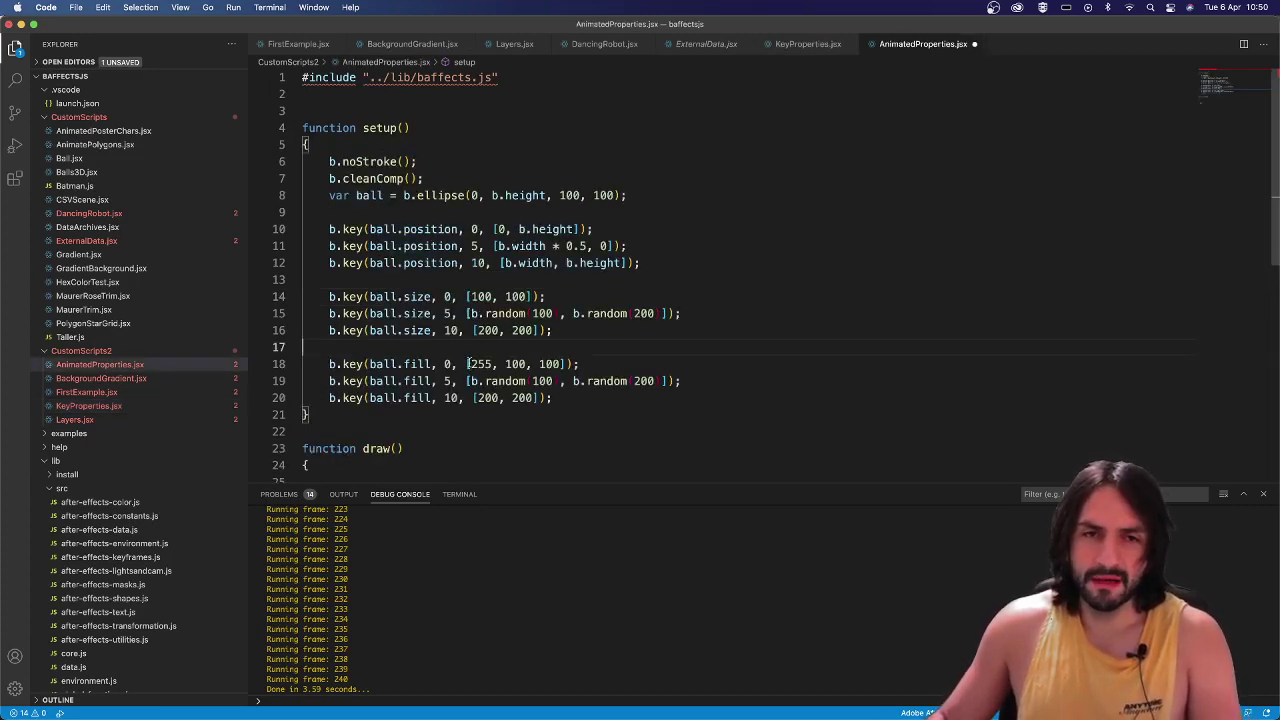
pyautogui.moveTo(467, 364); pyautogui.dragTo(562, 364)
pyautogui.write('1')
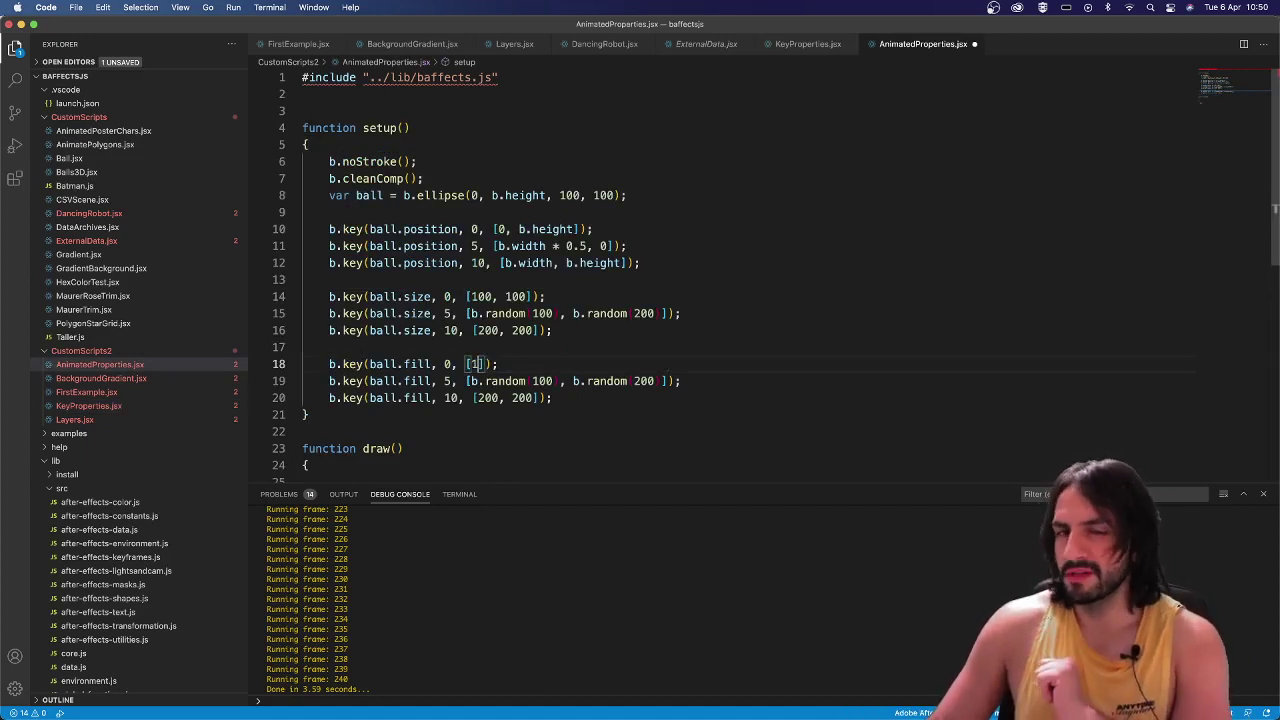
pyautogui.write(', 0.3')
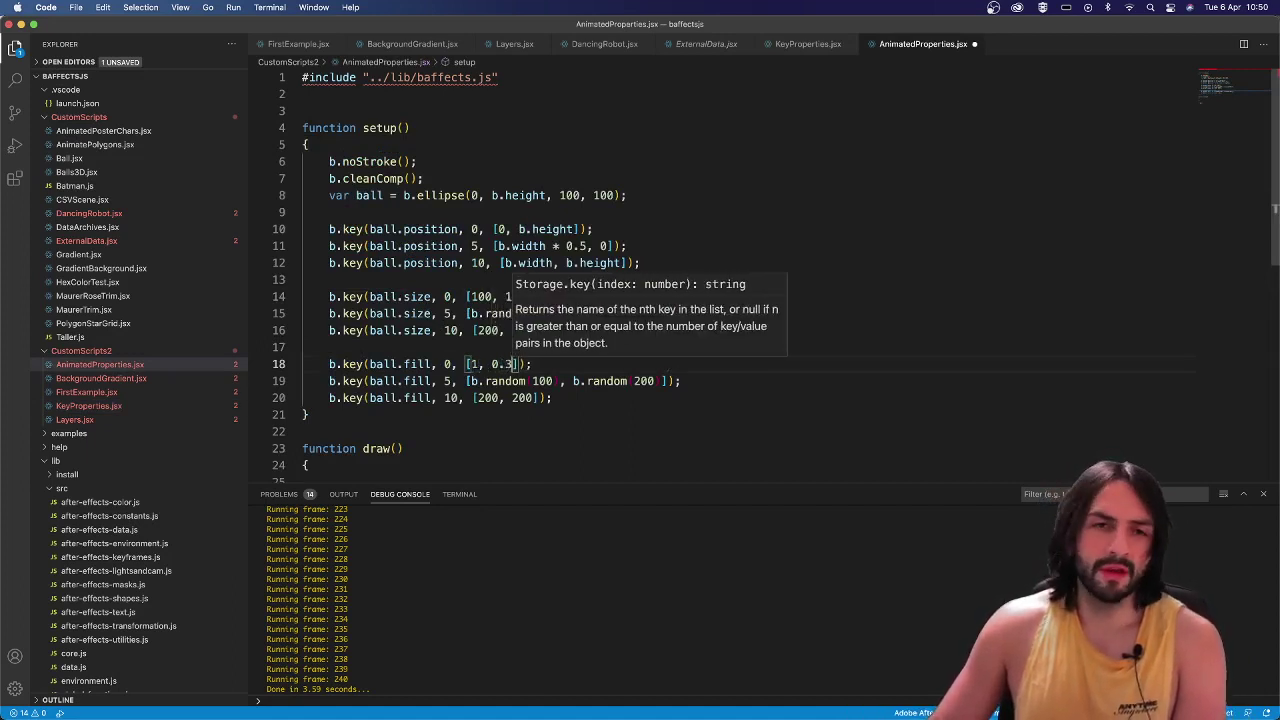
pyautogui.write(' ,')
pyautogui.press('BackSpace')
pyautogui.press('BackSpace')
pyautogui.press('BackSpace')
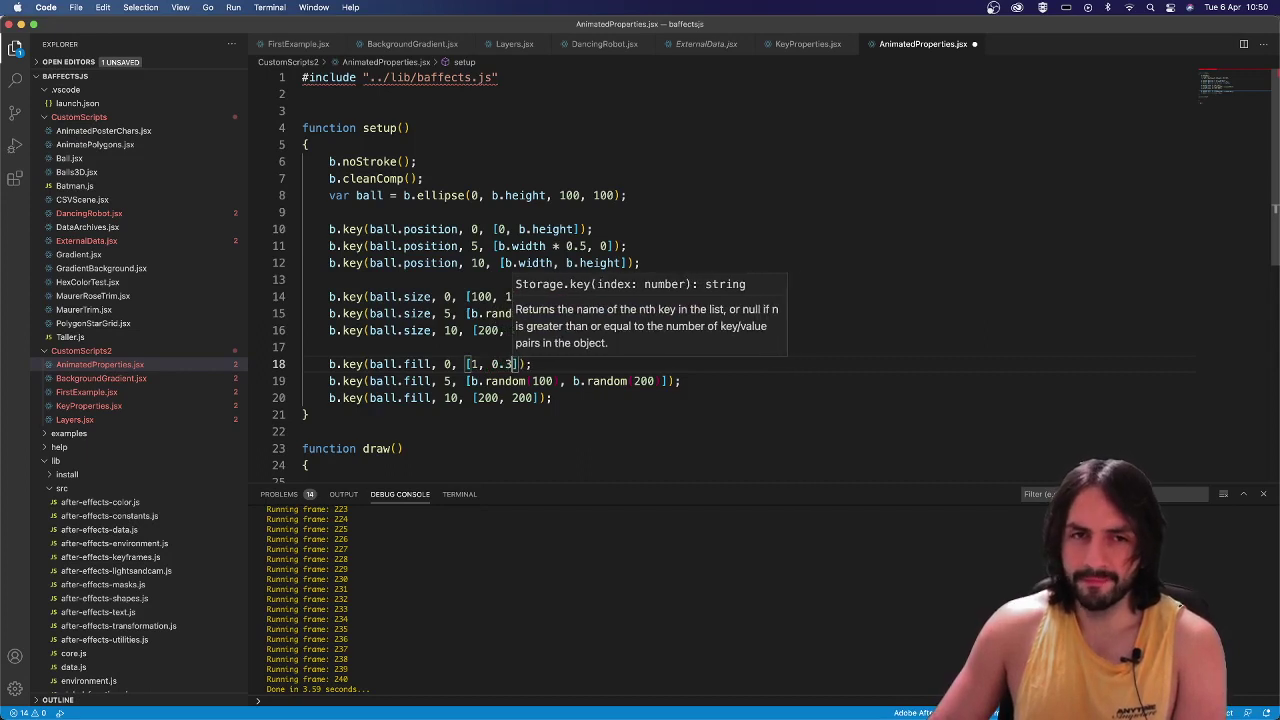
pyautogui.write(', 0.3')
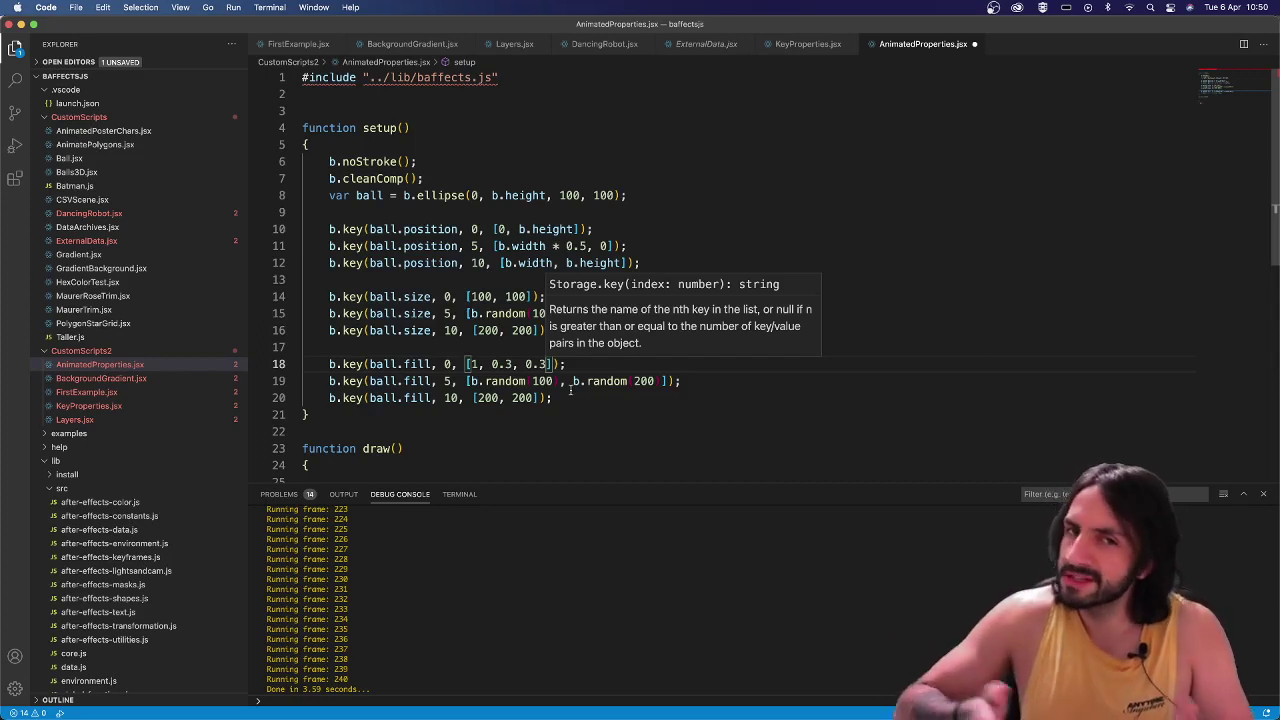
pyautogui.moveTo(470, 381); pyautogui.dragTo(660, 384)
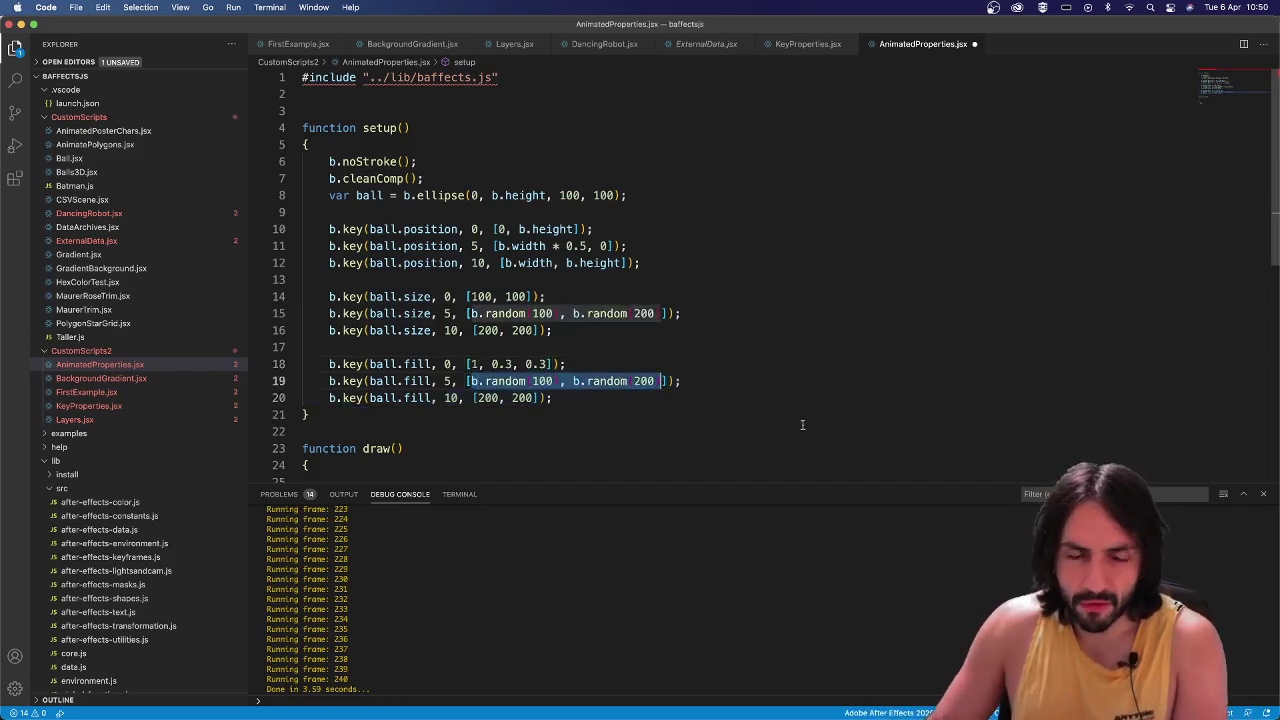
pyautogui.write('0.3, 1, 0.3')
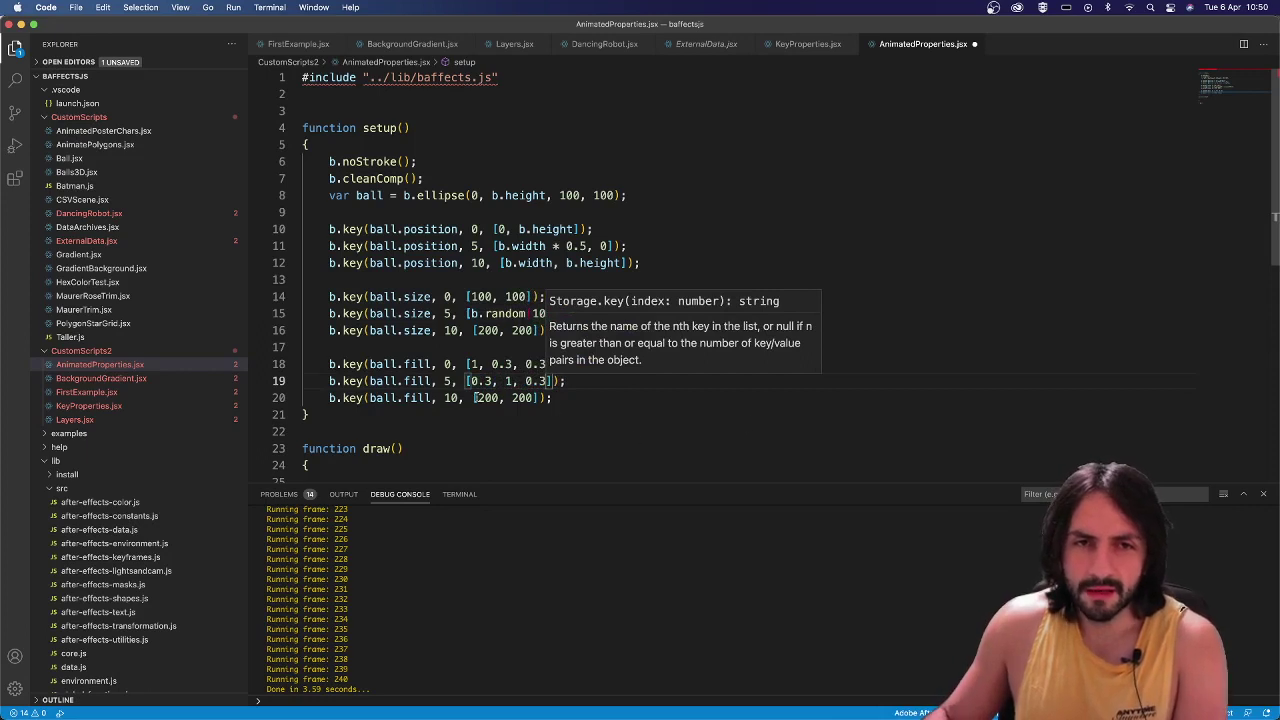
pyautogui.moveTo(476, 398); pyautogui.dragTo(533, 398)
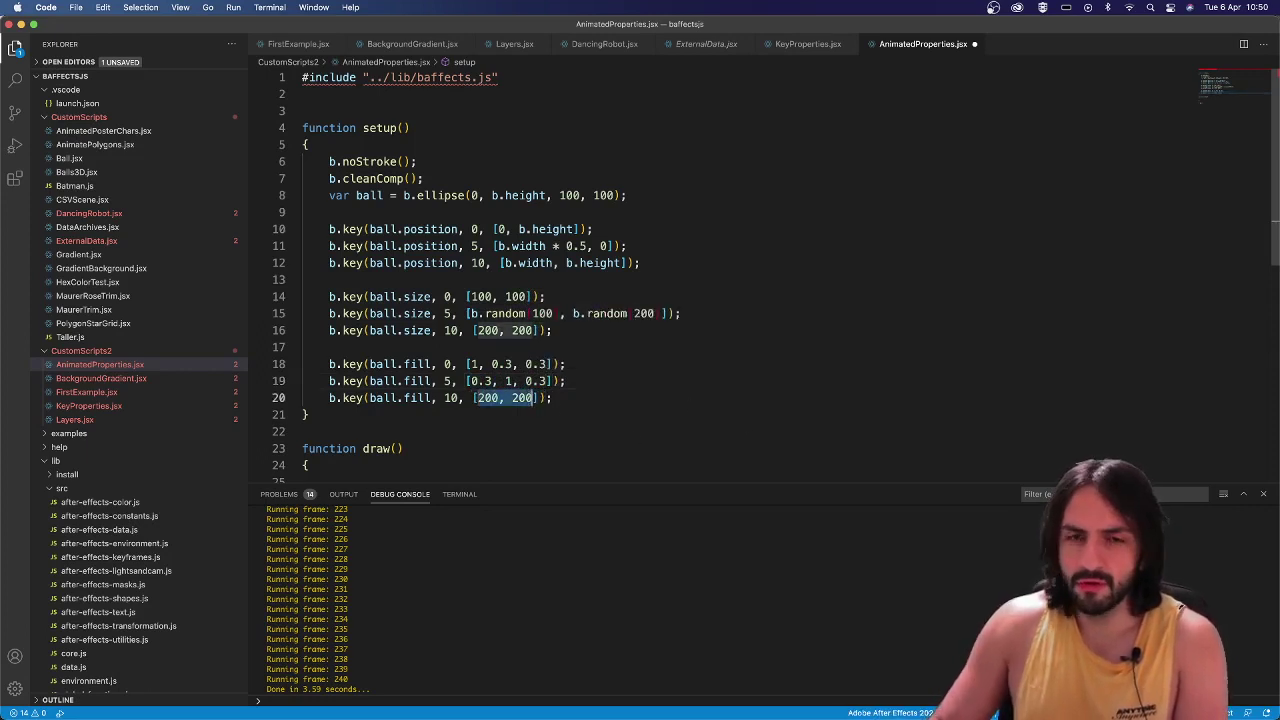
pyautogui.write('0.3, 0')
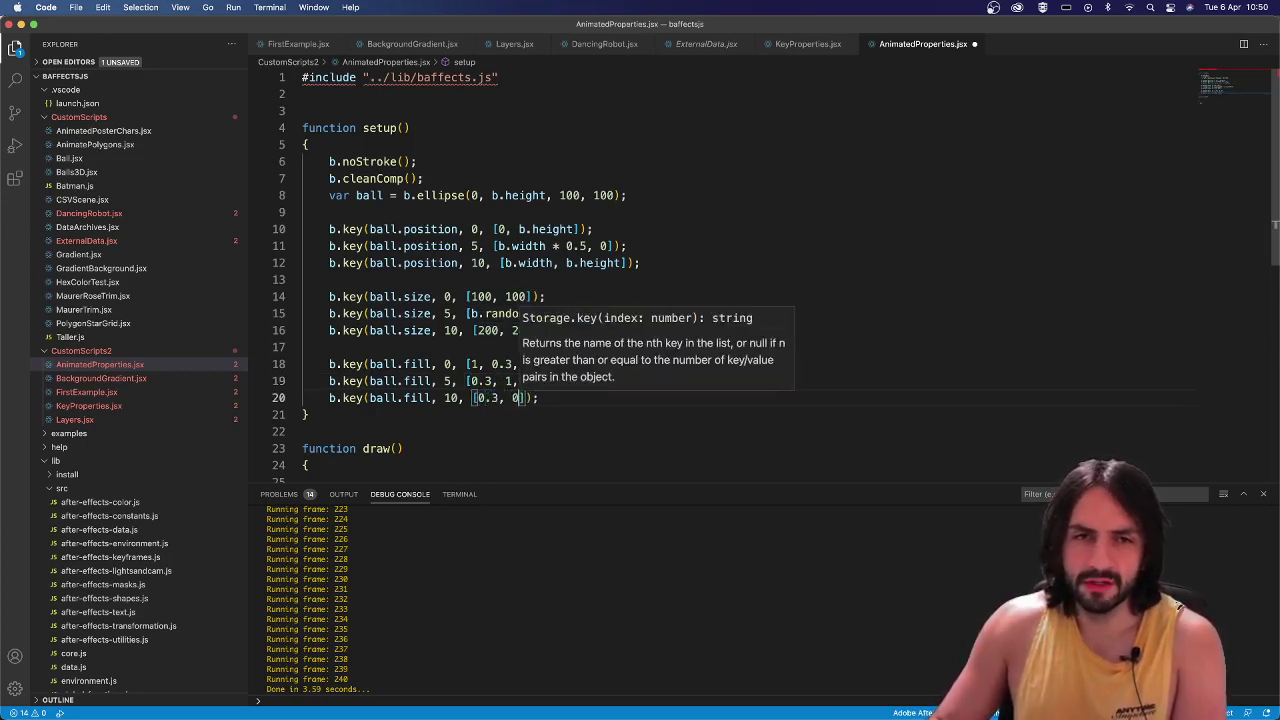
pyautogui.write('.3, 1')
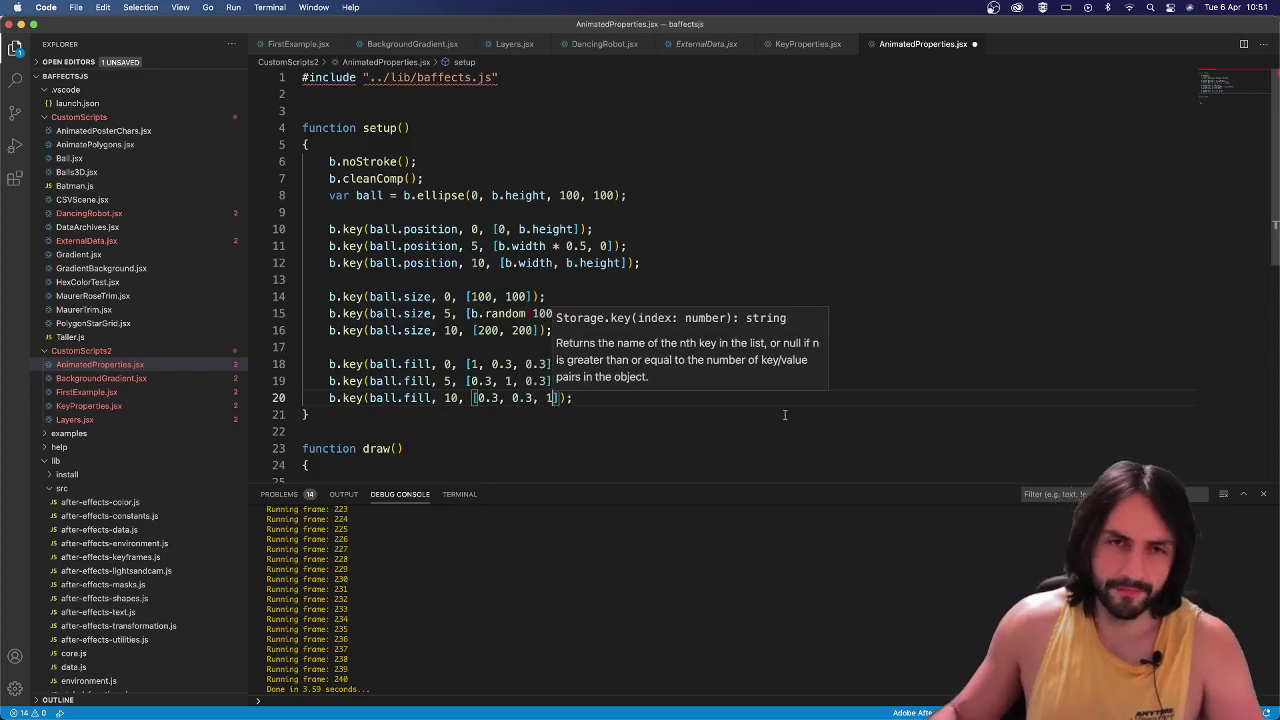
pyautogui.click(662, 431)
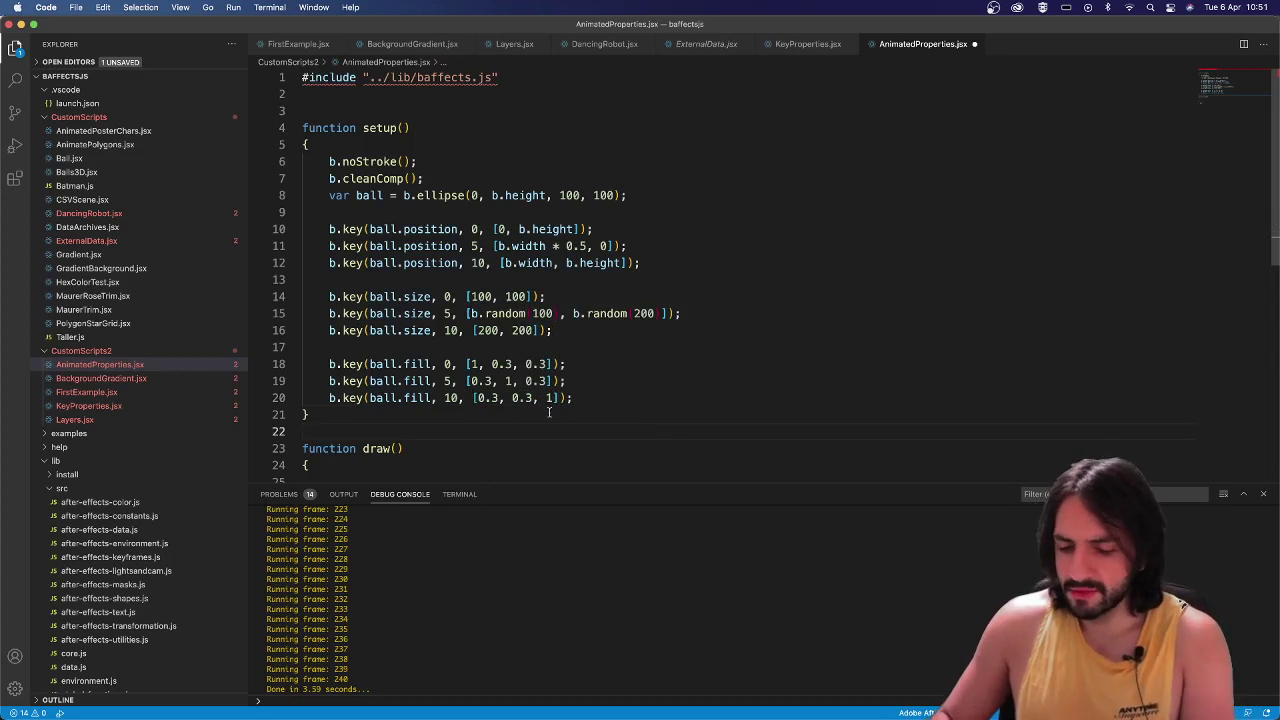
pyautogui.press('super+shift+p')
# Run AnimatedProperties.jsx to regenerate the ball layer in Comp 3.
pyautogui.press('Return')
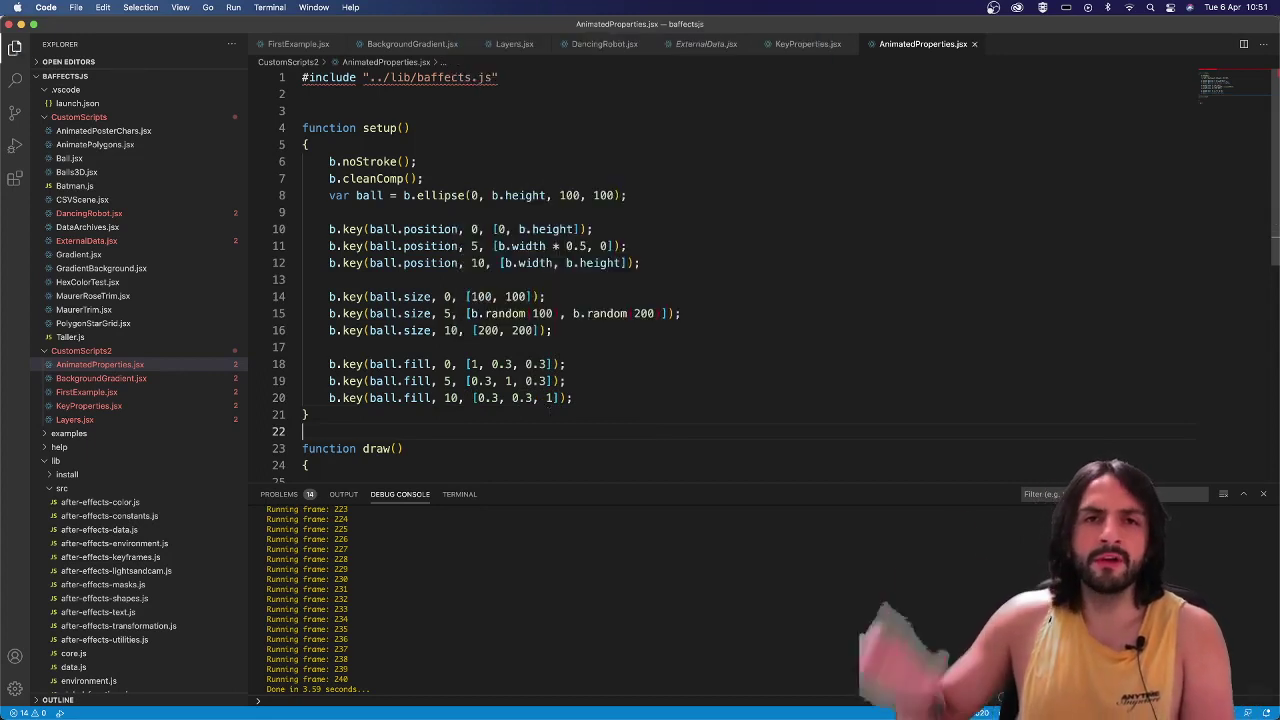